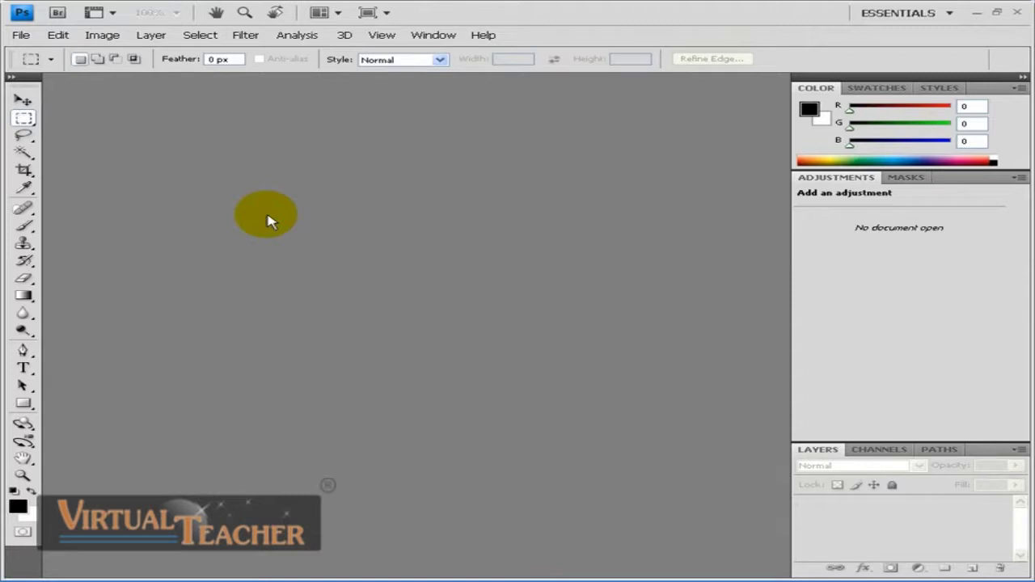
- Start a new Photoshop document from the File menu's New command
click(22, 36)
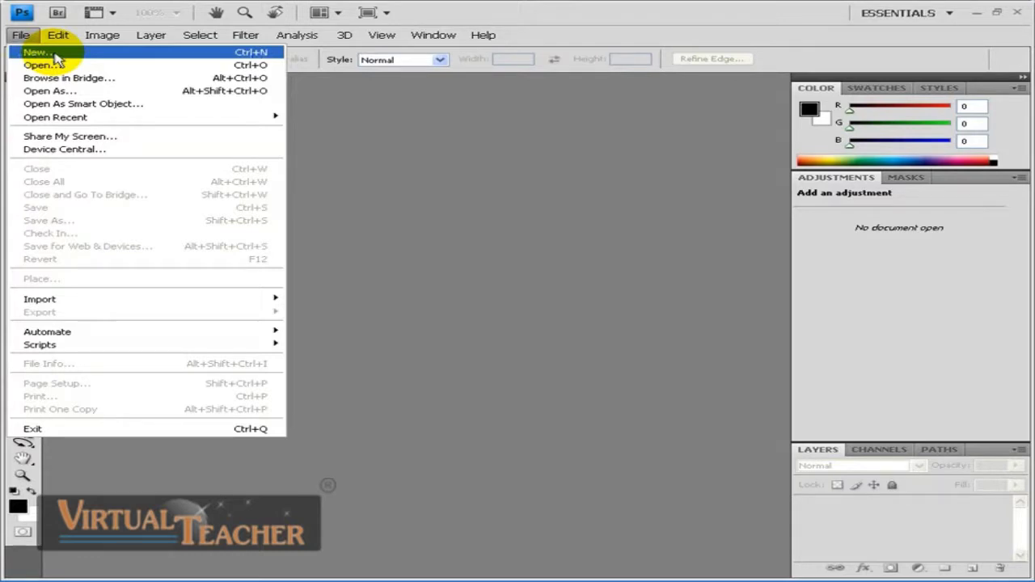
click(24, 52)
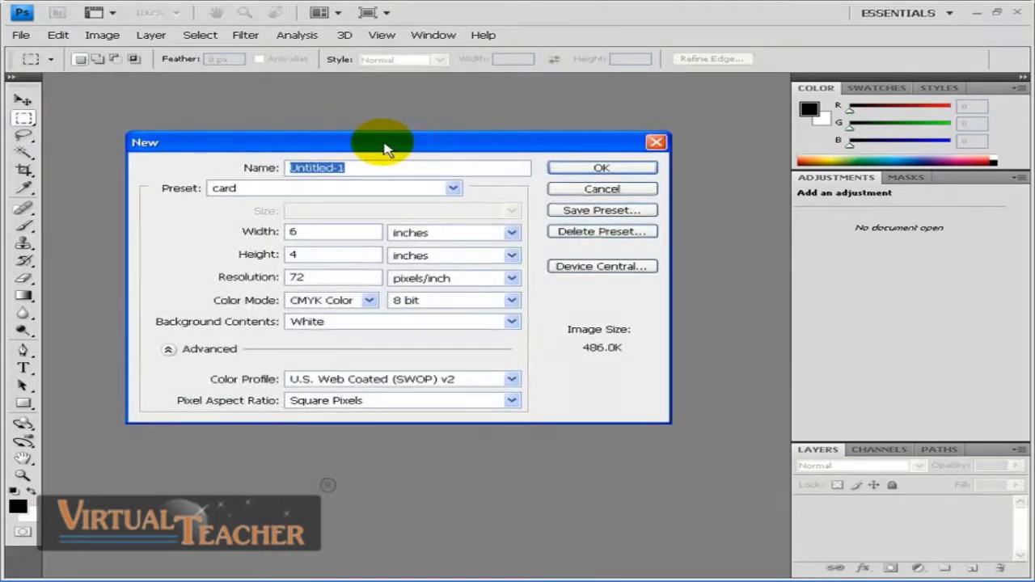
- Rename Untitled-1 to CARD and choose the Default Photoshop Size preset, 7 × 5 inches
drag(385, 149, 362, 145)
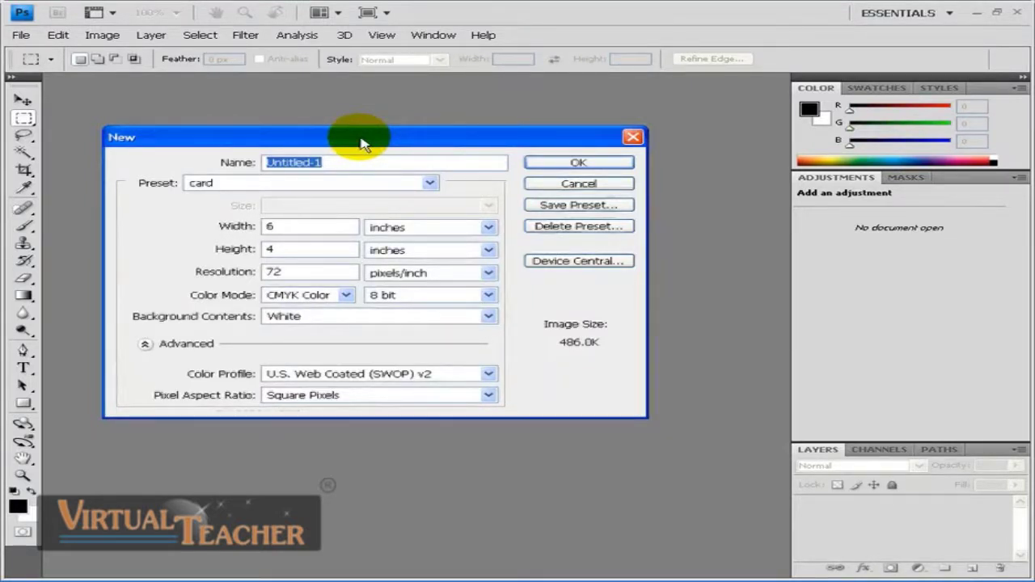
drag(361, 144, 353, 138)
click(340, 161)
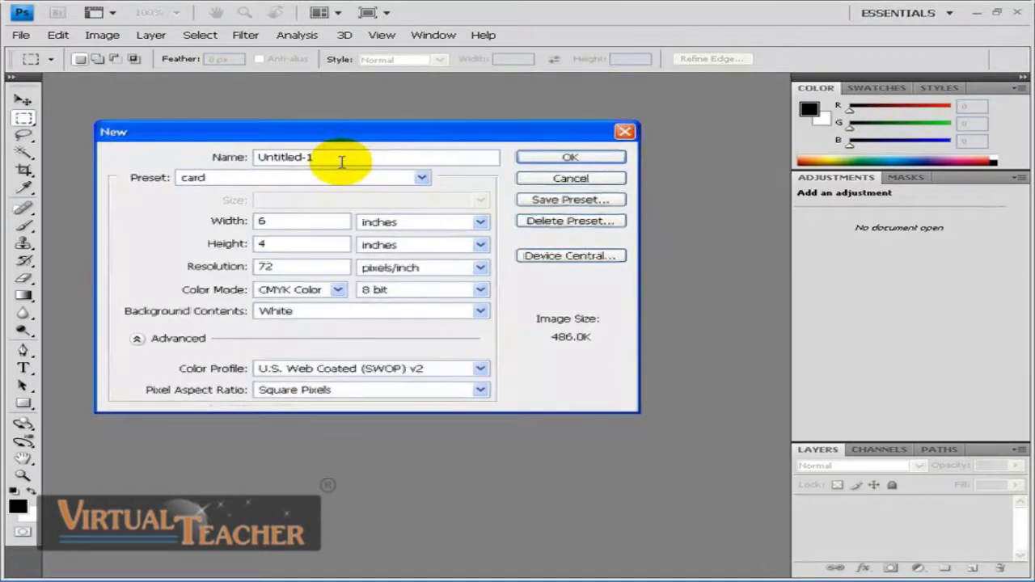
click(234, 158)
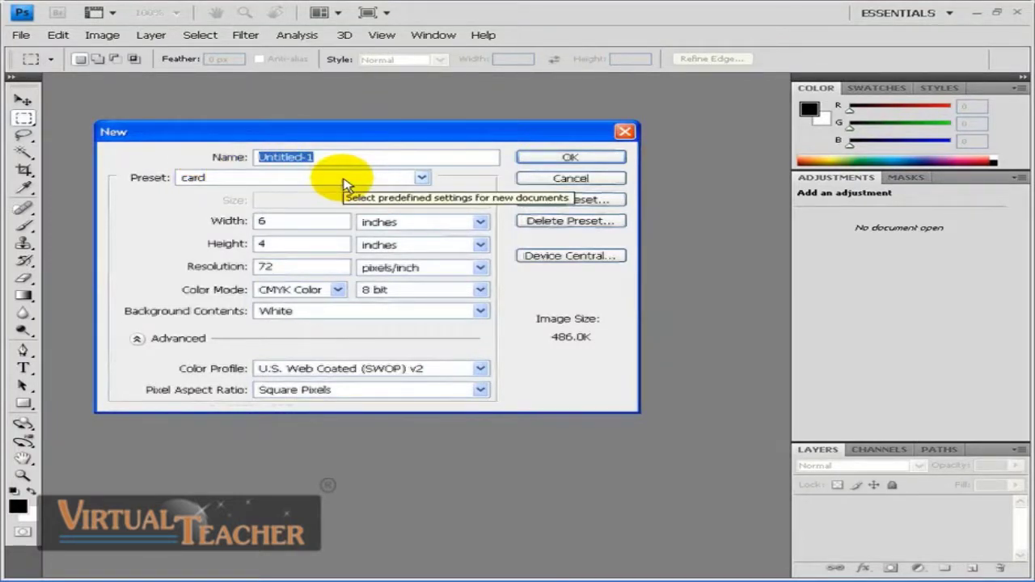
text(CARD)
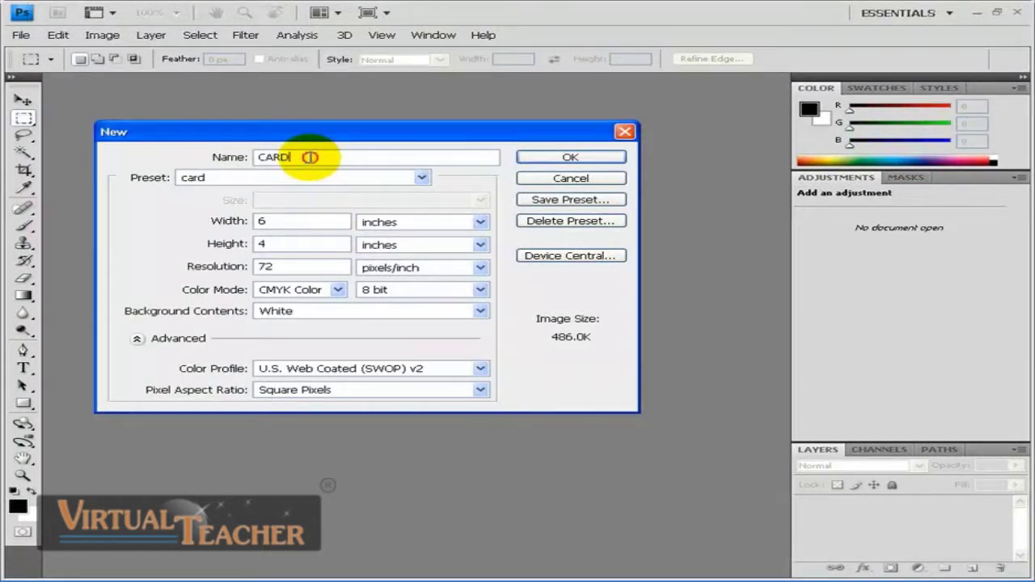
click(422, 177)
click(441, 212)
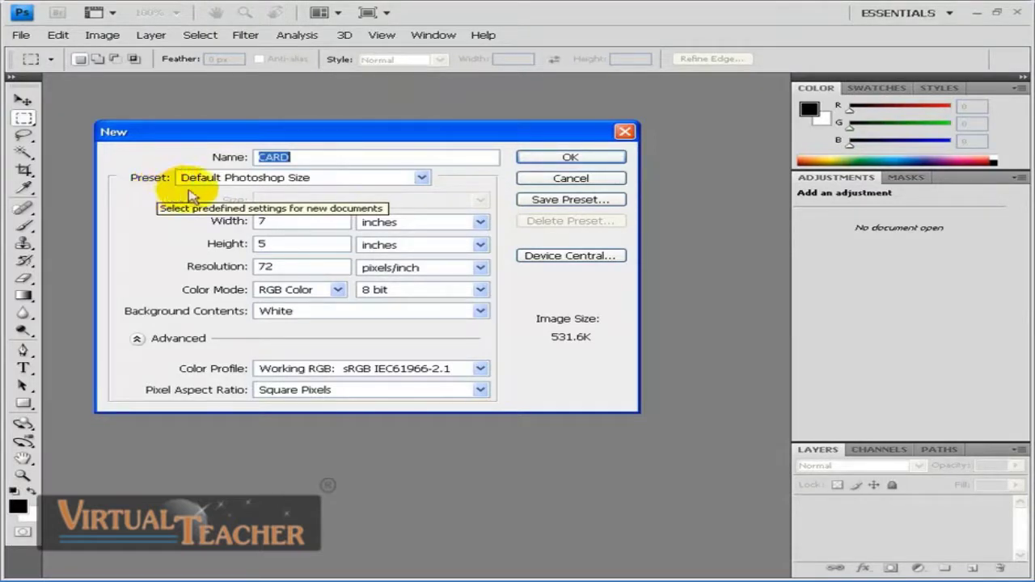
- Try the U.S. Paper preset, then settle on International Paper A6, 105 × 148 mm, 300 ppi
click(422, 178)
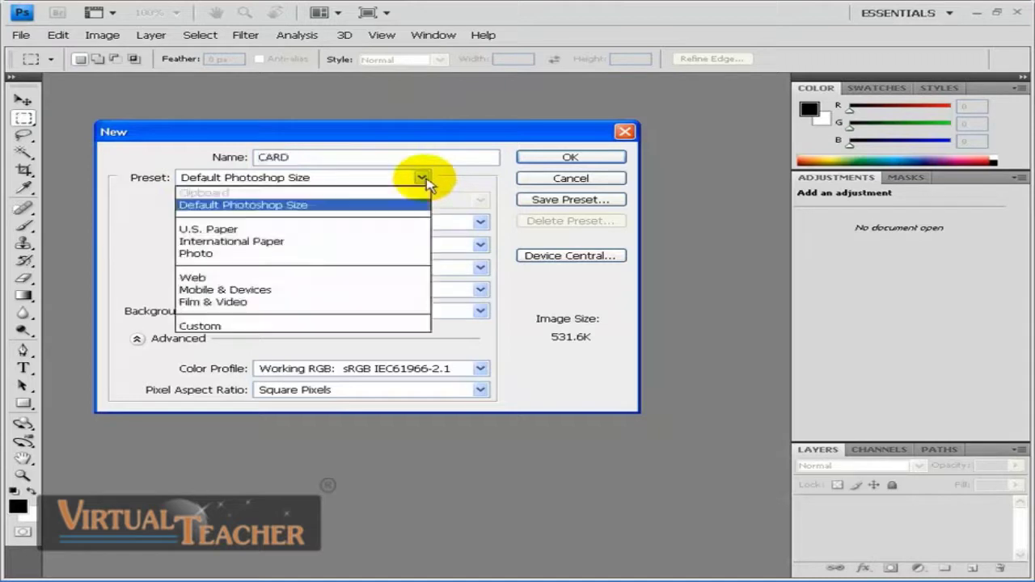
click(422, 178)
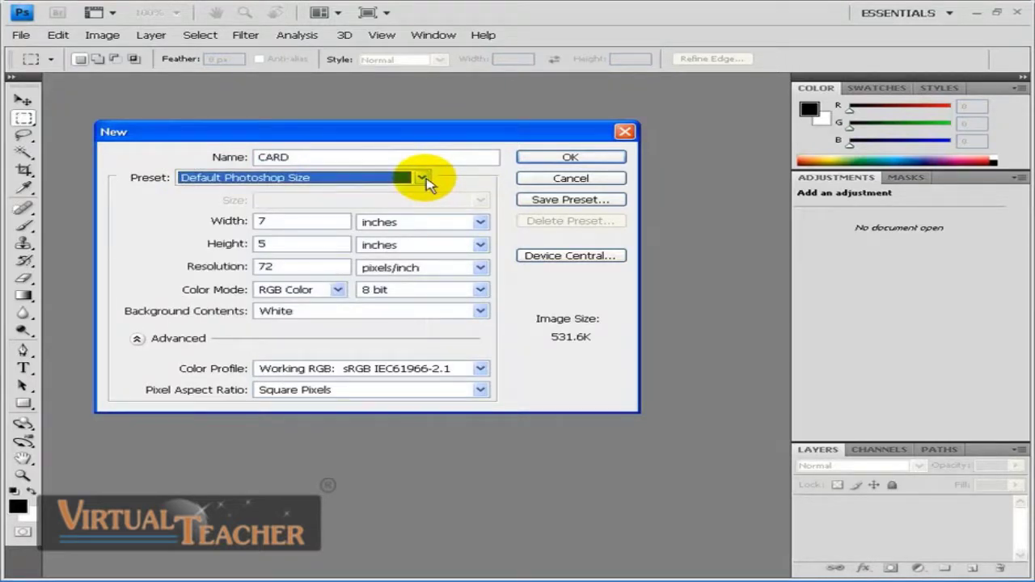
click(422, 178)
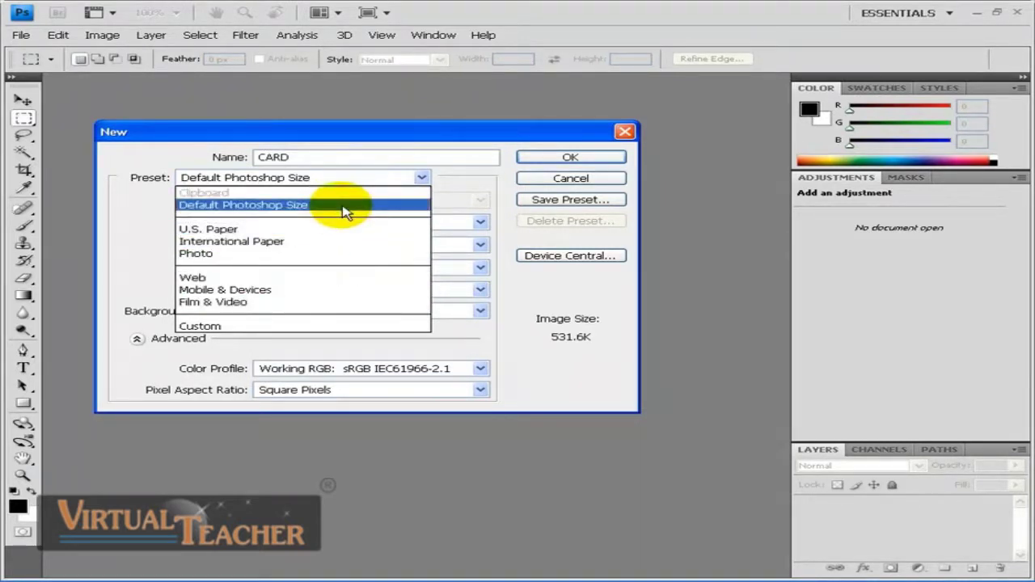
click(459, 194)
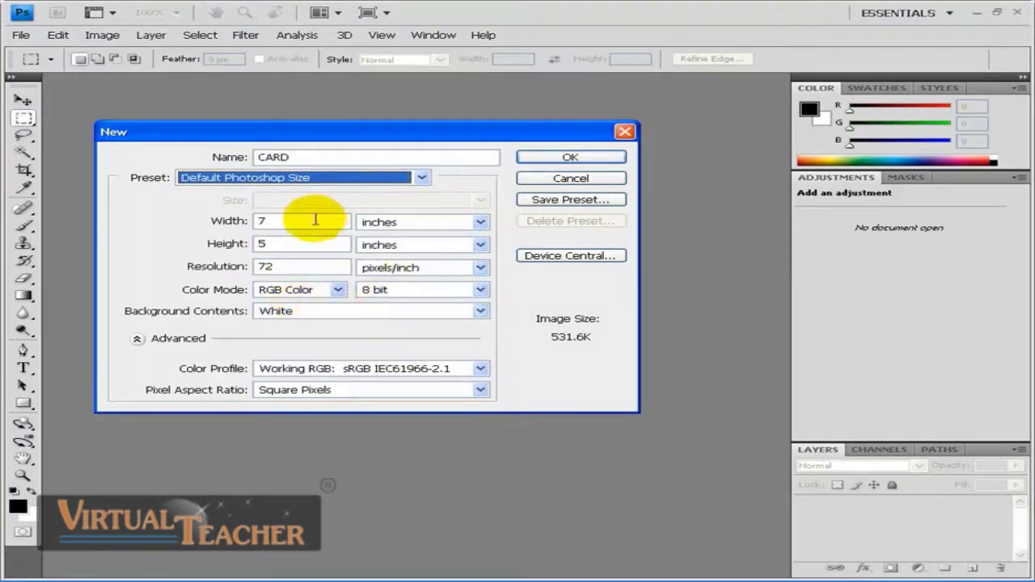
click(421, 177)
click(330, 224)
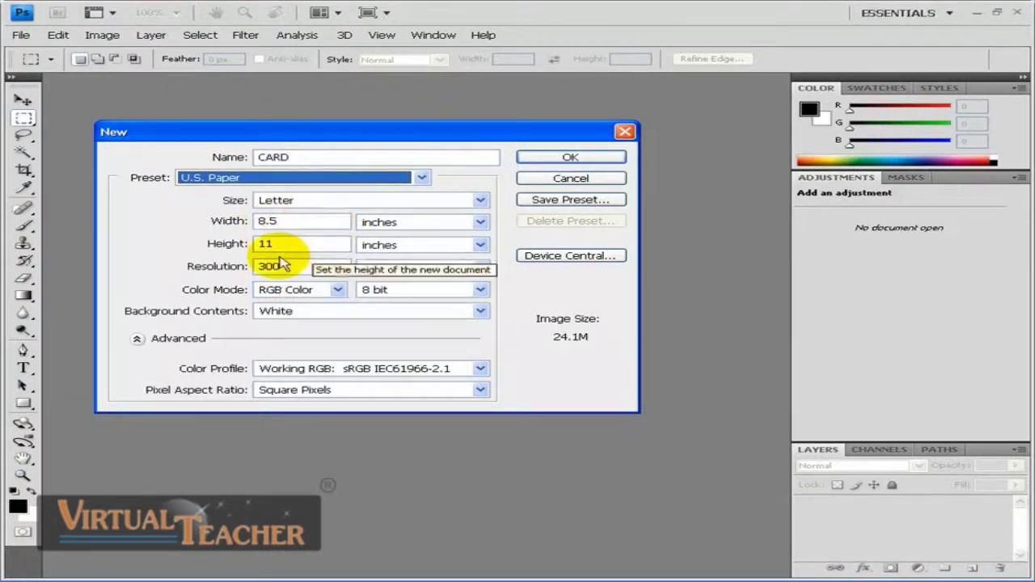
click(397, 182)
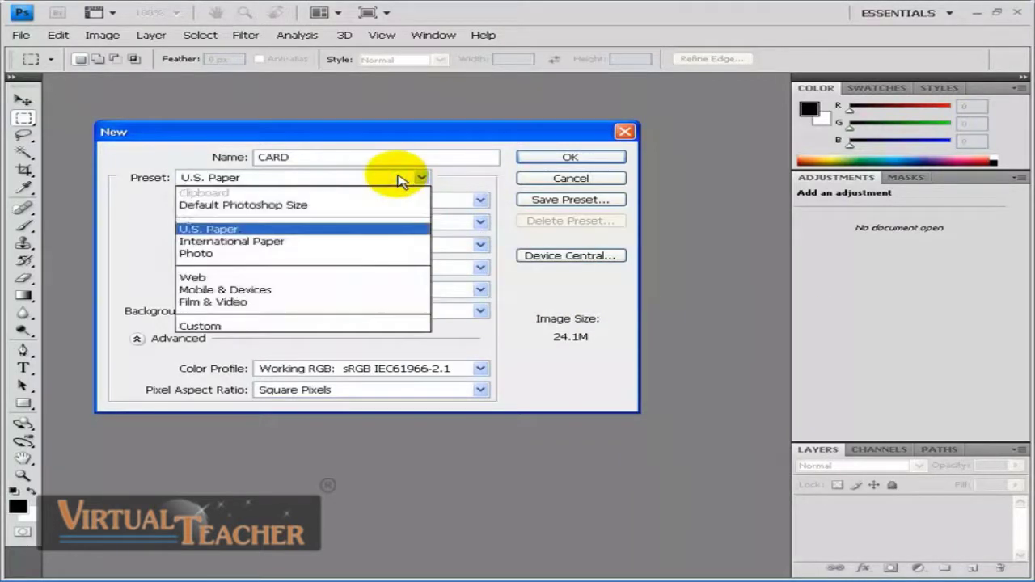
click(355, 242)
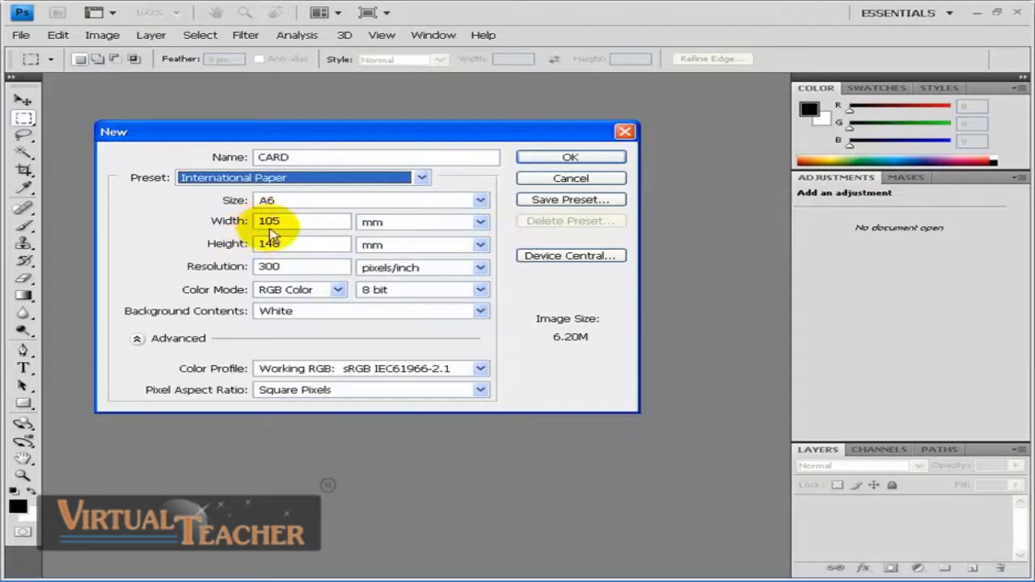
key(shift+Tab)
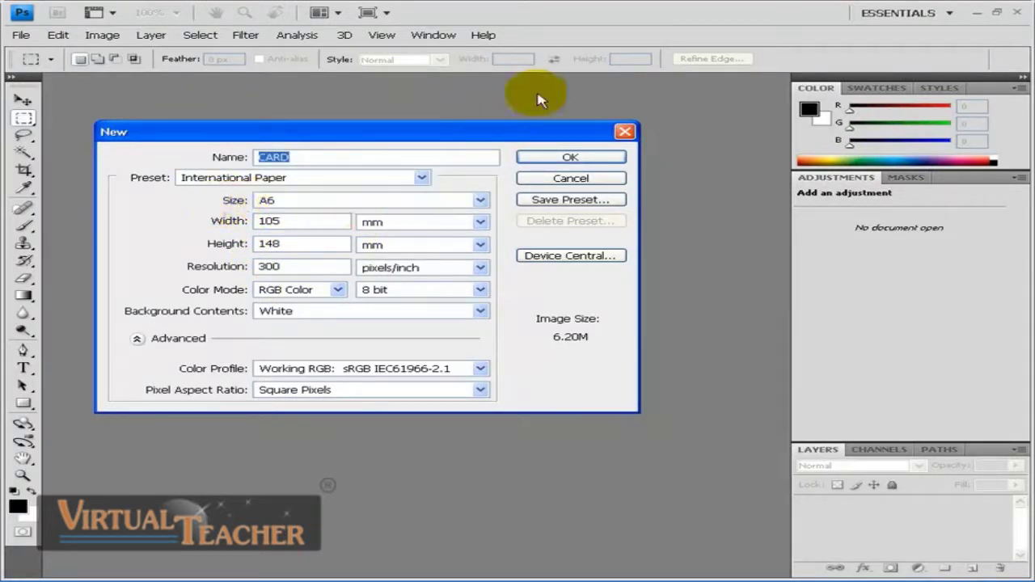
- Choose A4 size and switch width units from mm to inches, giving 8.268 × 11.693
click(480, 201)
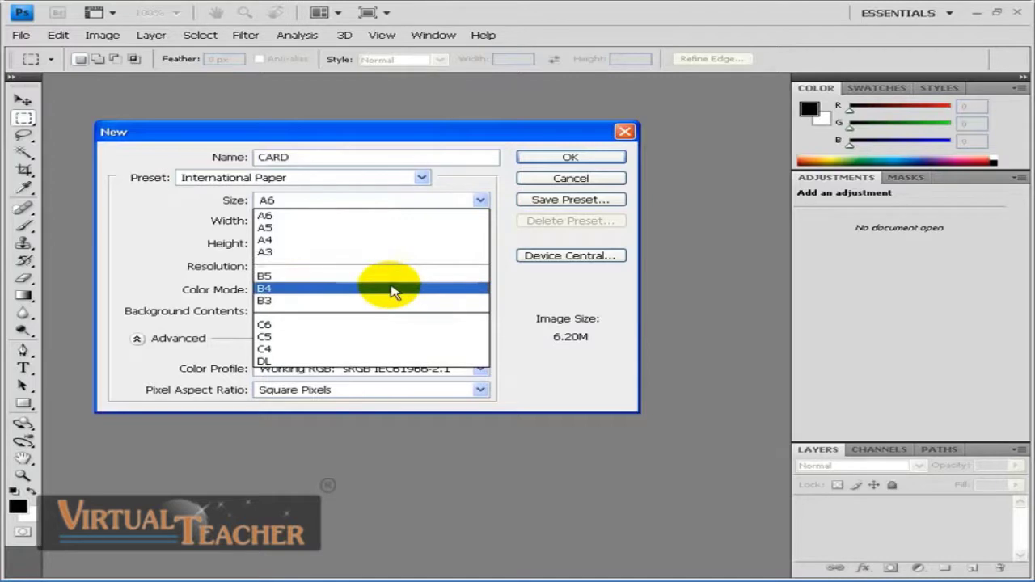
click(368, 241)
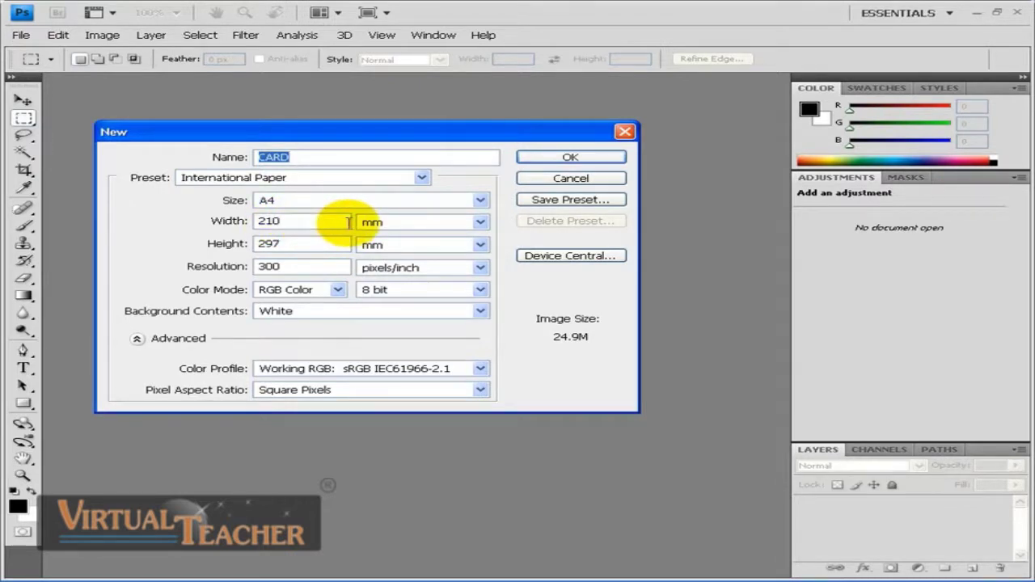
click(321, 220)
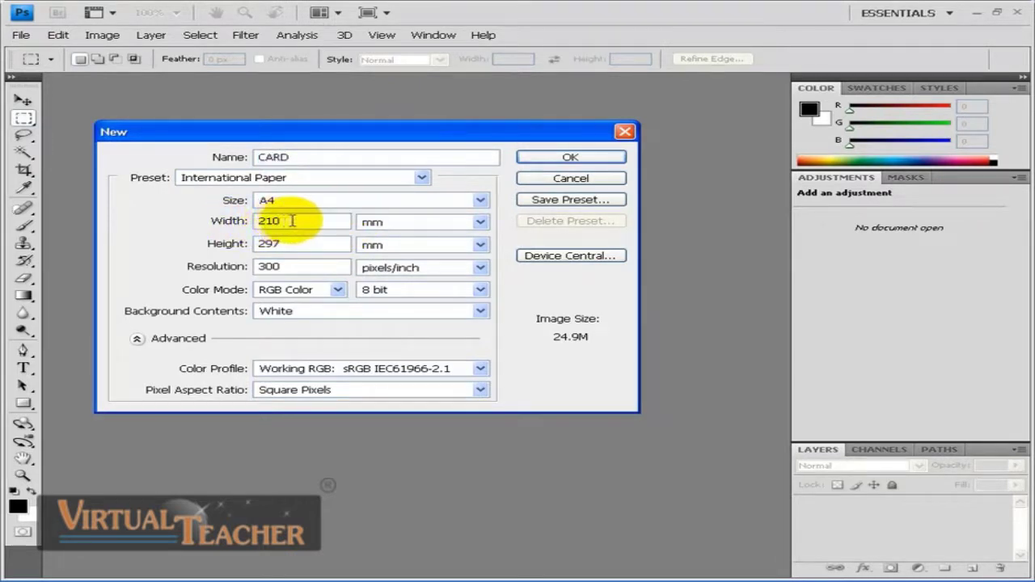
click(217, 221)
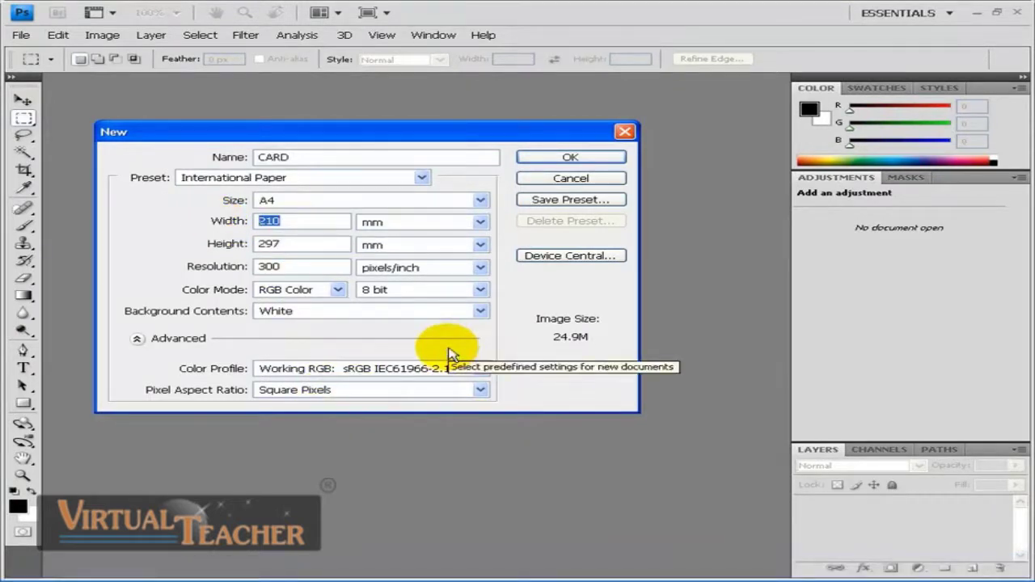
click(481, 225)
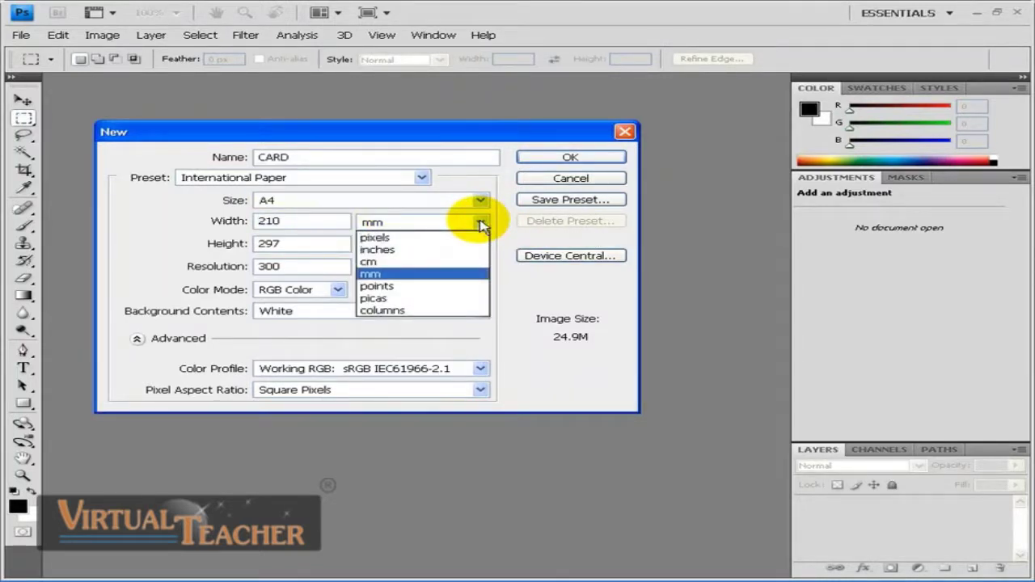
click(442, 249)
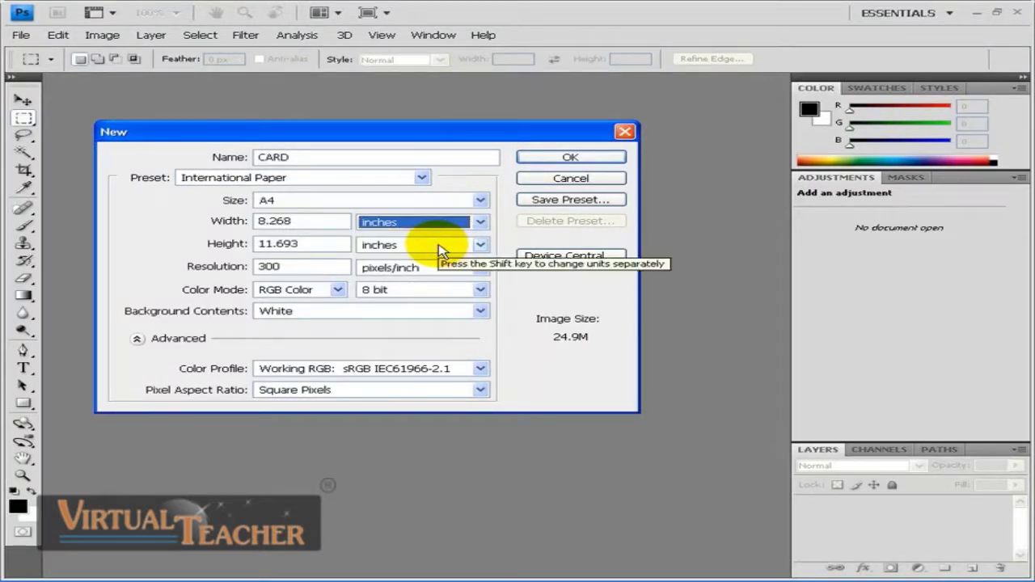
drag(322, 221, 228, 224)
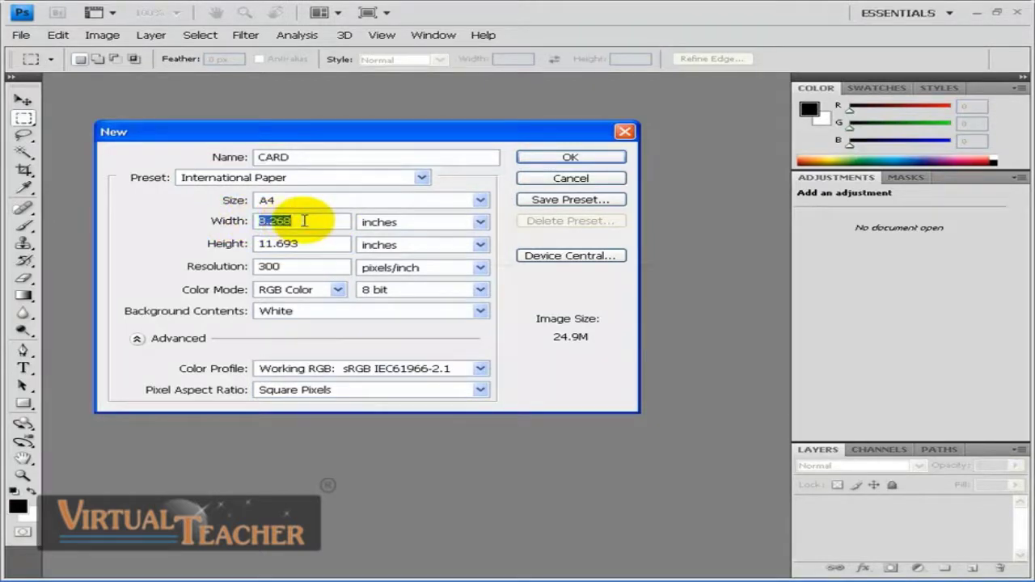
- Enter width 6 and height 4 inches, making the preset Custom at 300 pixels/inch
drag(312, 219, 212, 224)
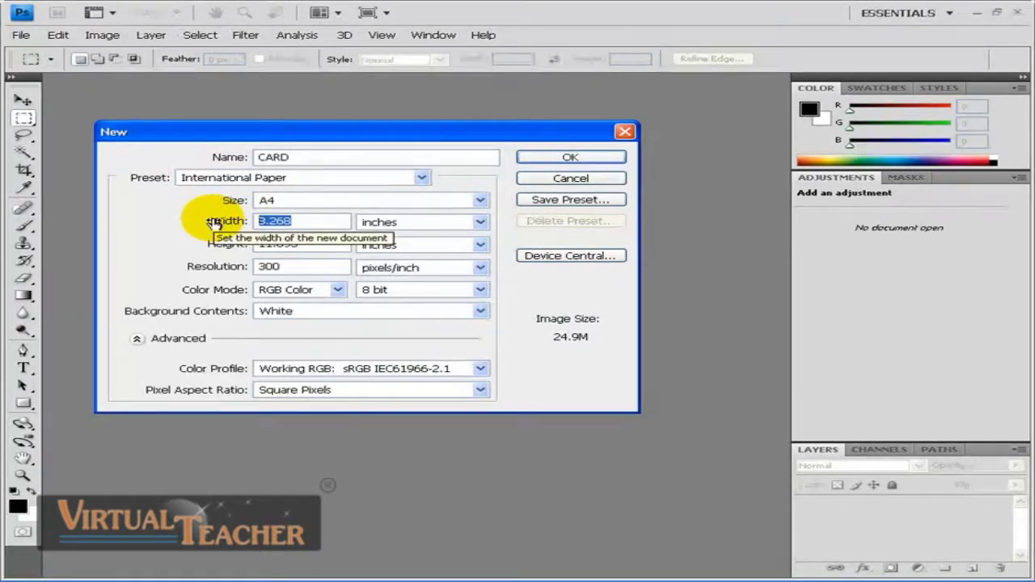
text(6)
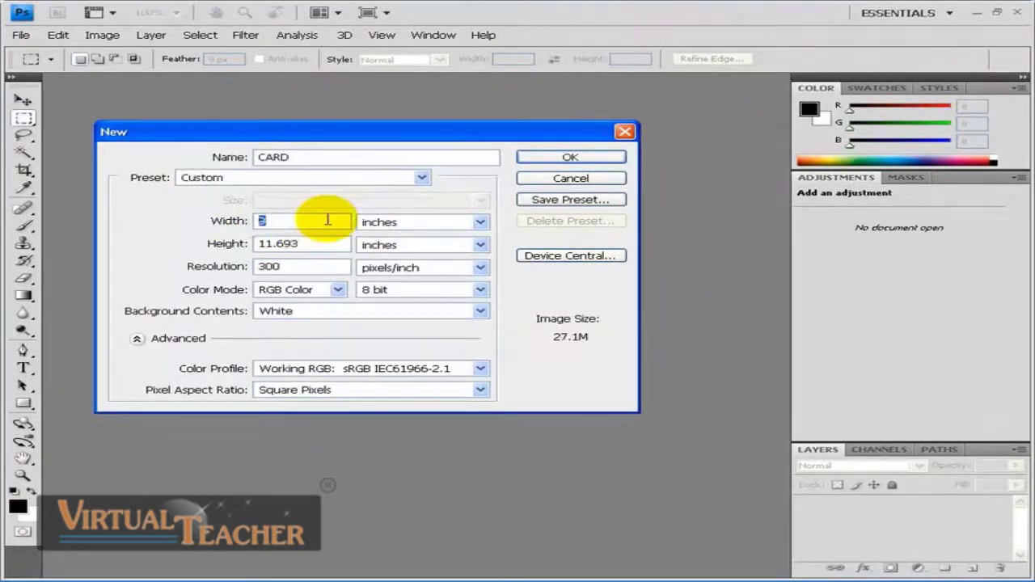
click(327, 220)
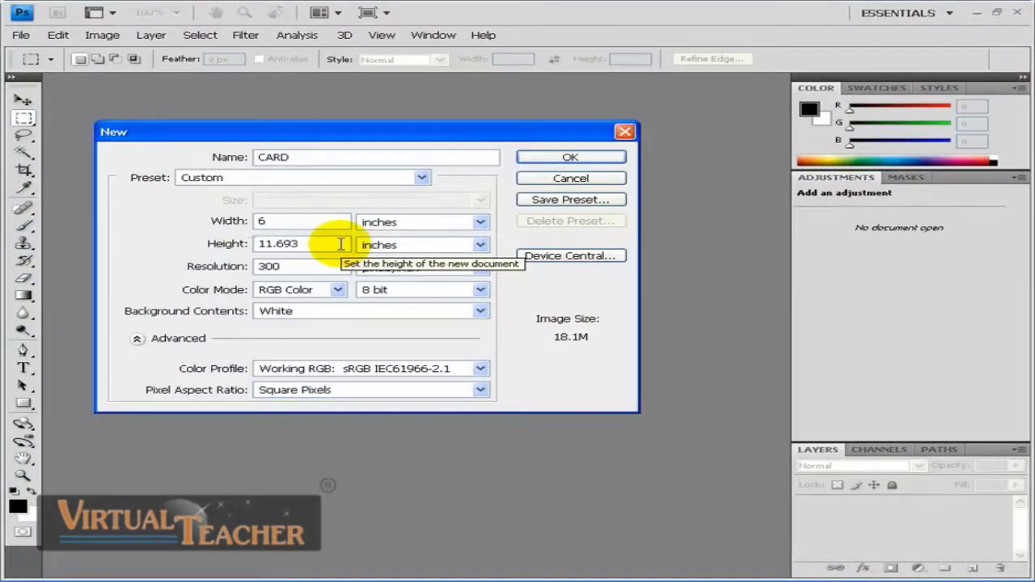
click(328, 243)
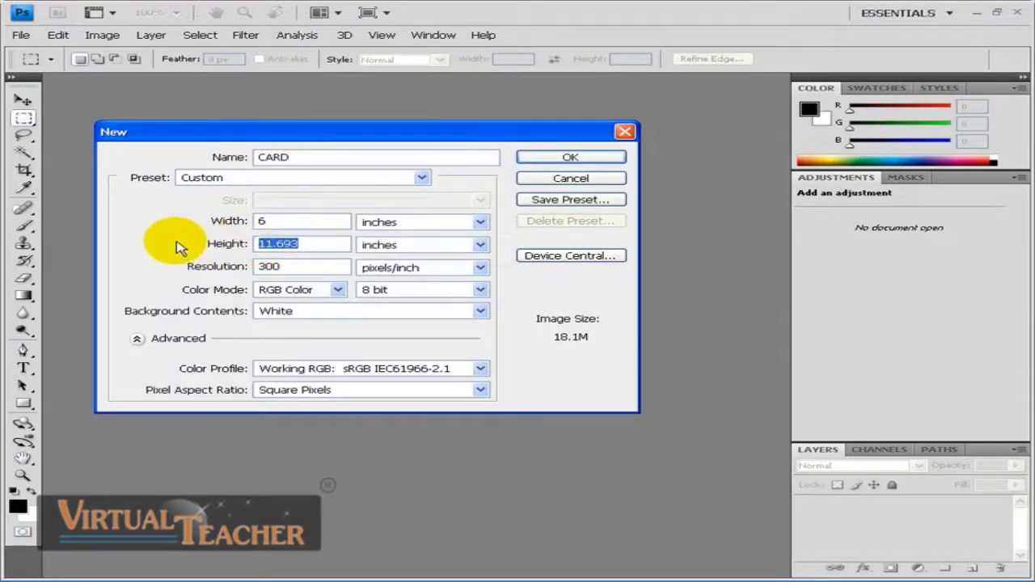
text(4)
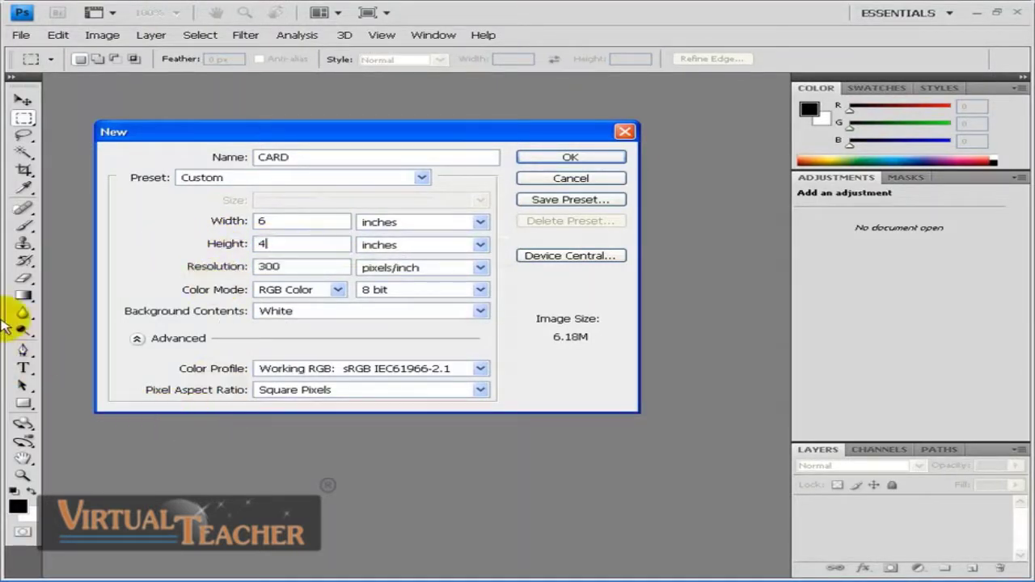
click(296, 262)
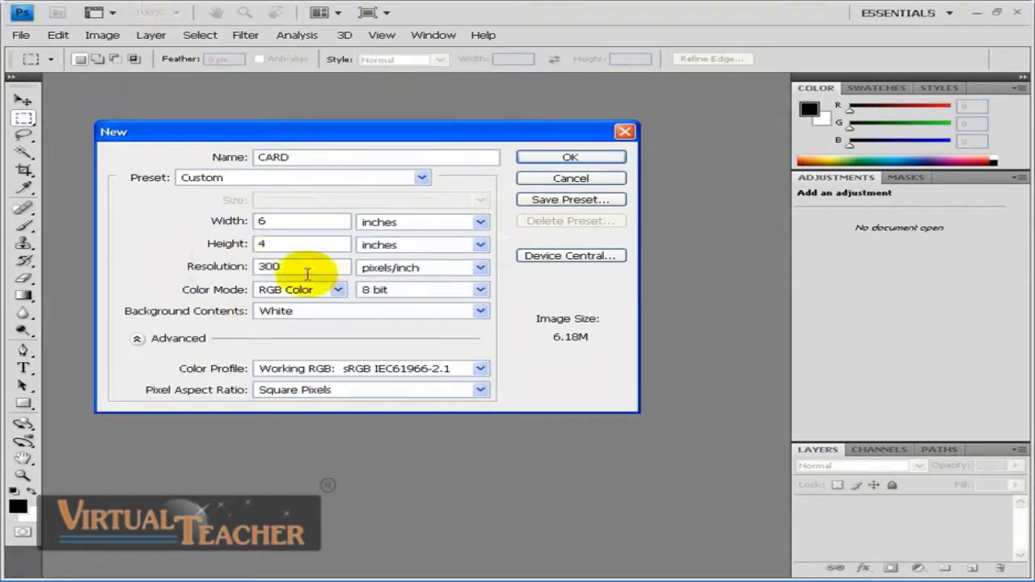
- Check the resolution field, leaving its value at 300
drag(249, 267, 274, 267)
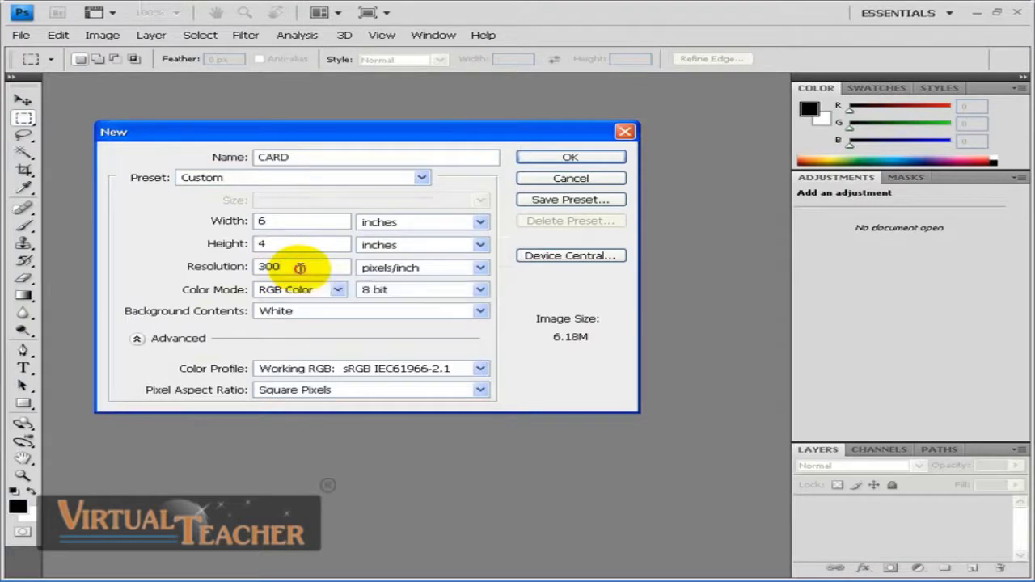
drag(287, 267, 243, 283)
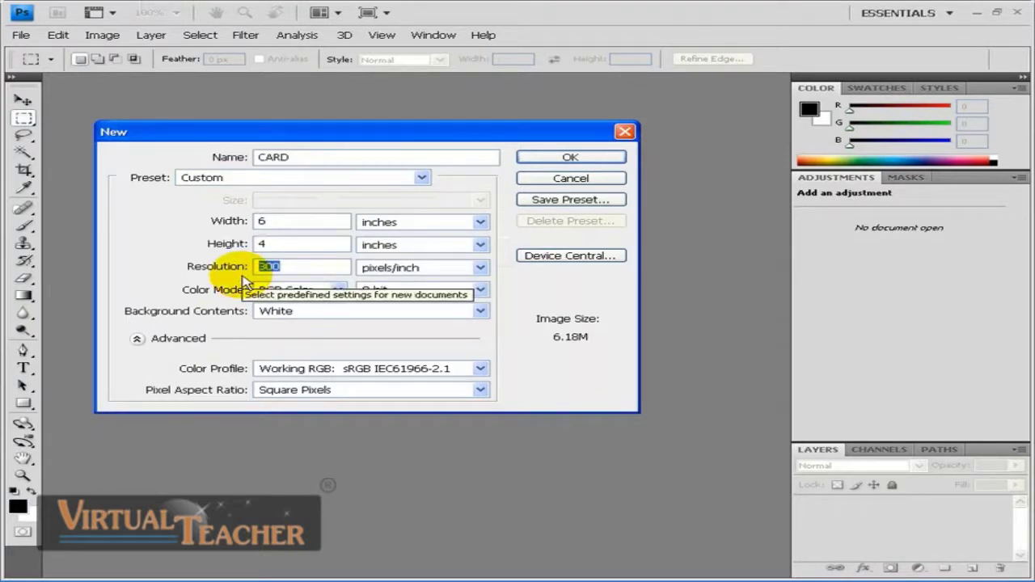
click(291, 266)
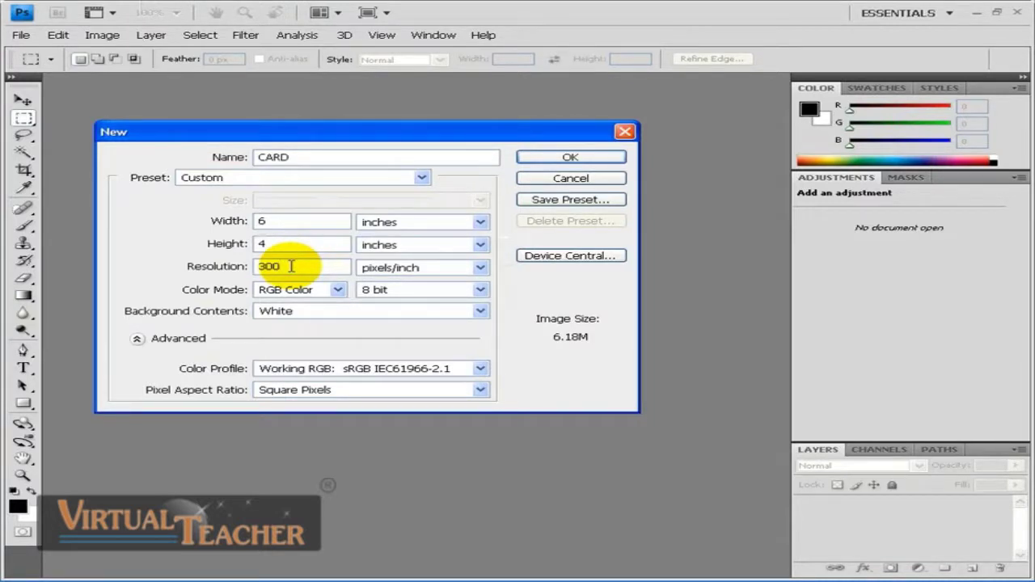
drag(291, 266, 231, 267)
click(306, 266)
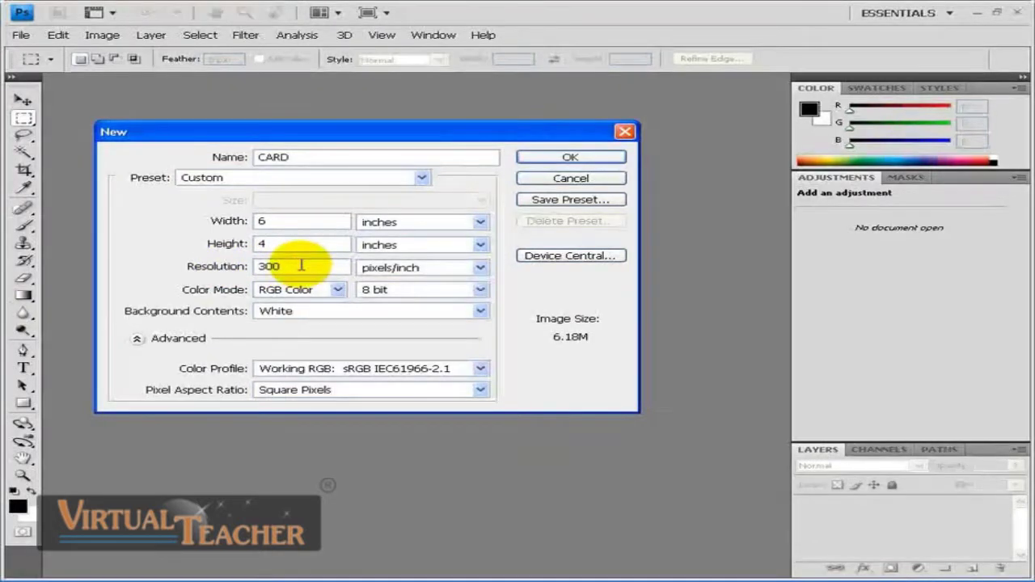
click(307, 265)
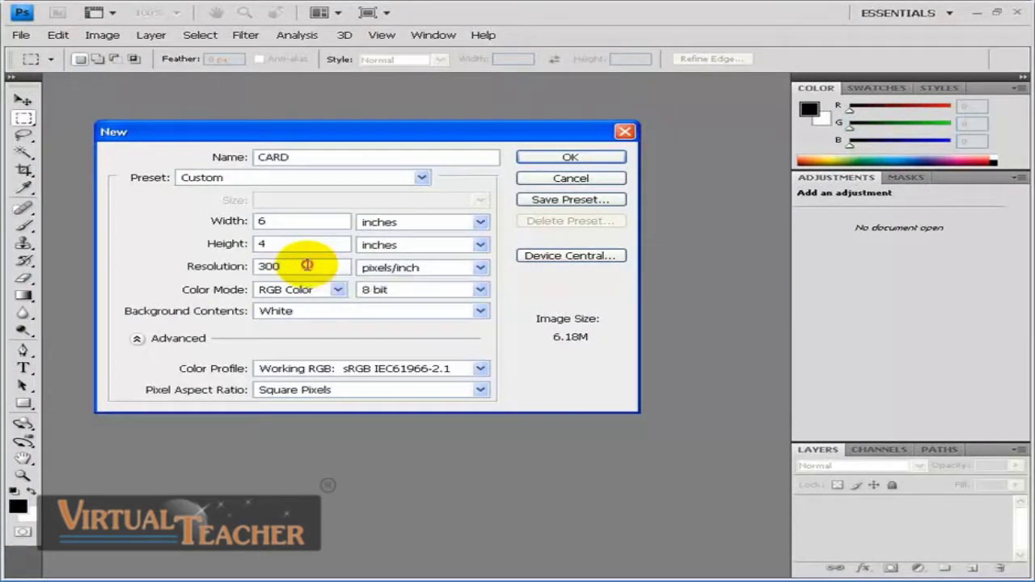
double_click(306, 265)
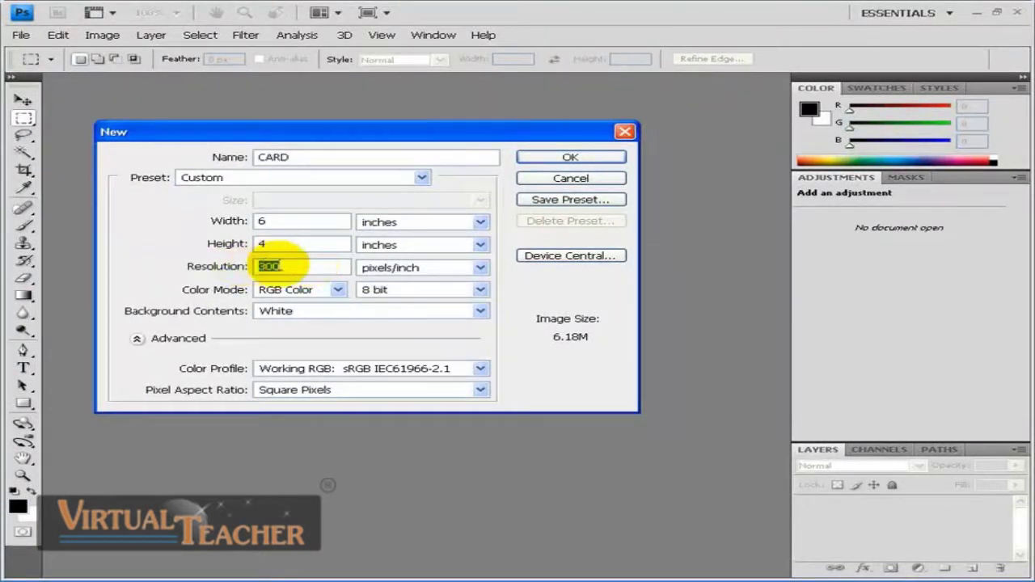
click(303, 264)
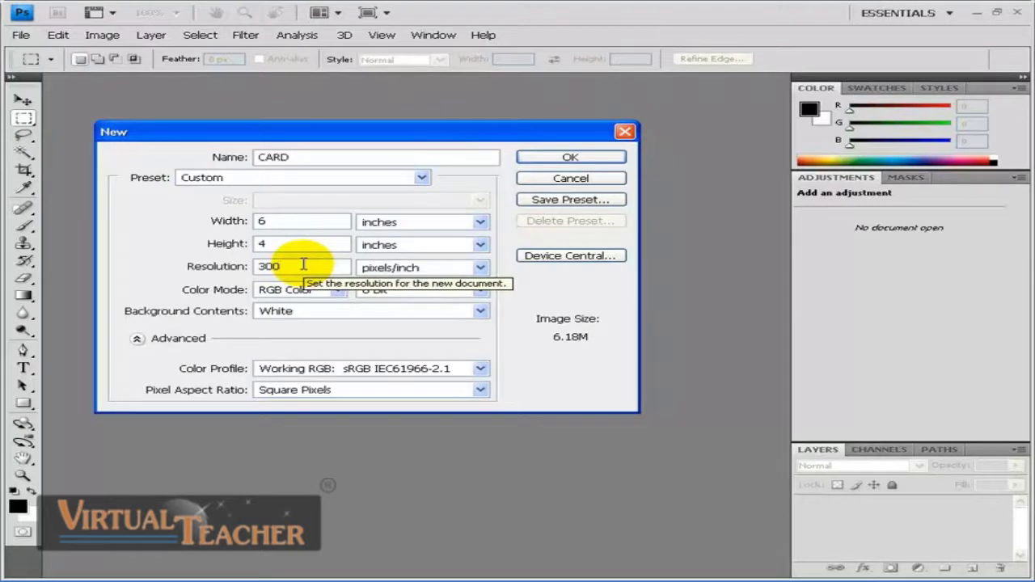
drag(326, 265, 230, 269)
click(278, 269)
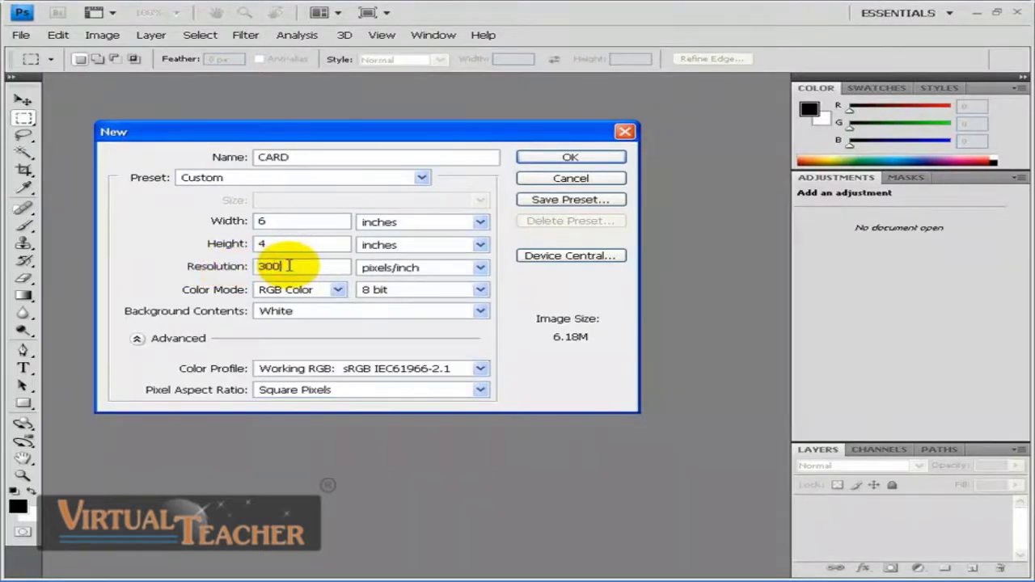
- Keep pixels/inch as the resolution unit and set color mode to Bitmap, 1 bit
click(481, 269)
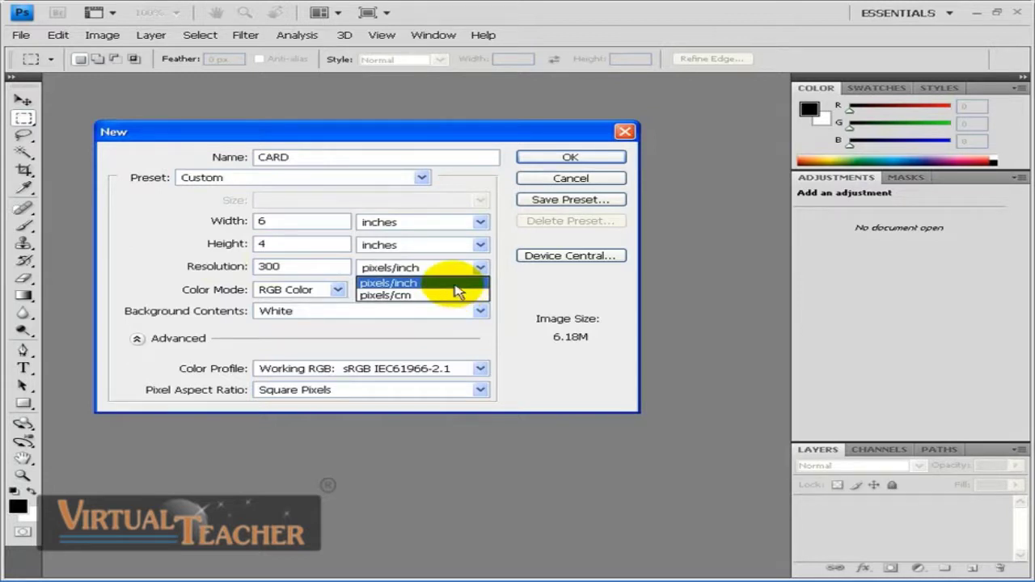
click(459, 285)
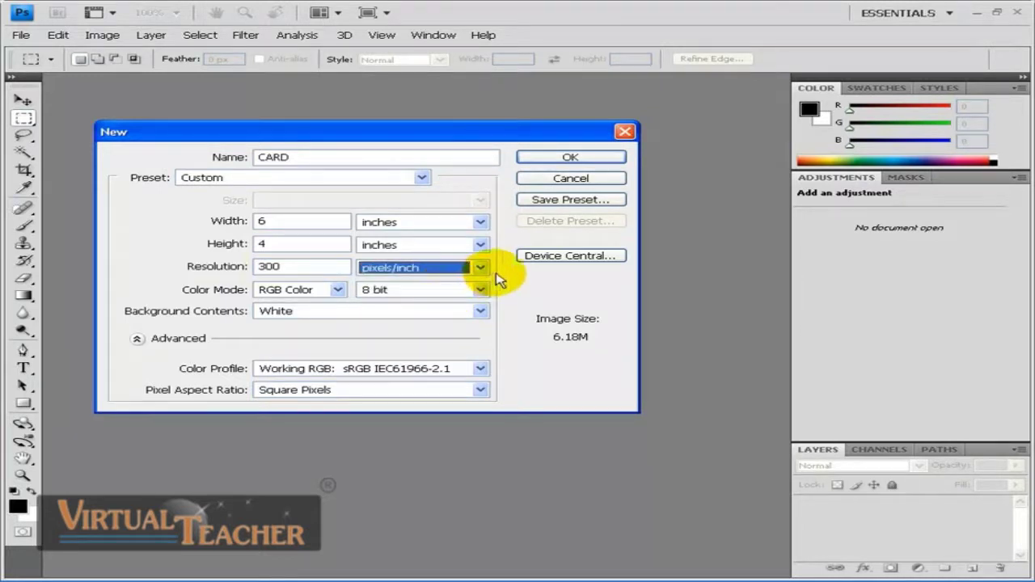
click(337, 290)
click(350, 301)
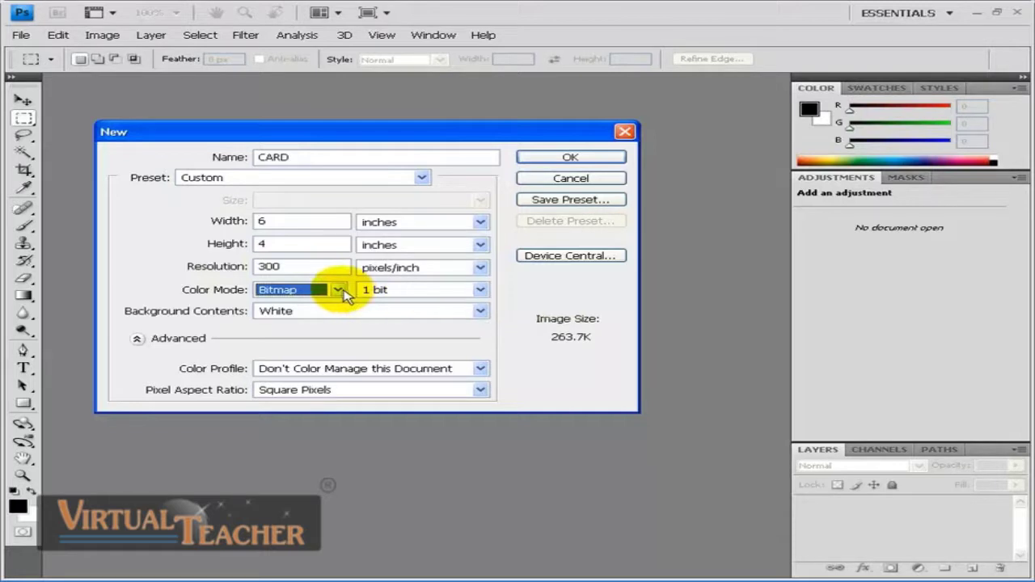
- Change the color mode to CMYK Color and keep 8 bit depth, giving 8.24M
click(340, 291)
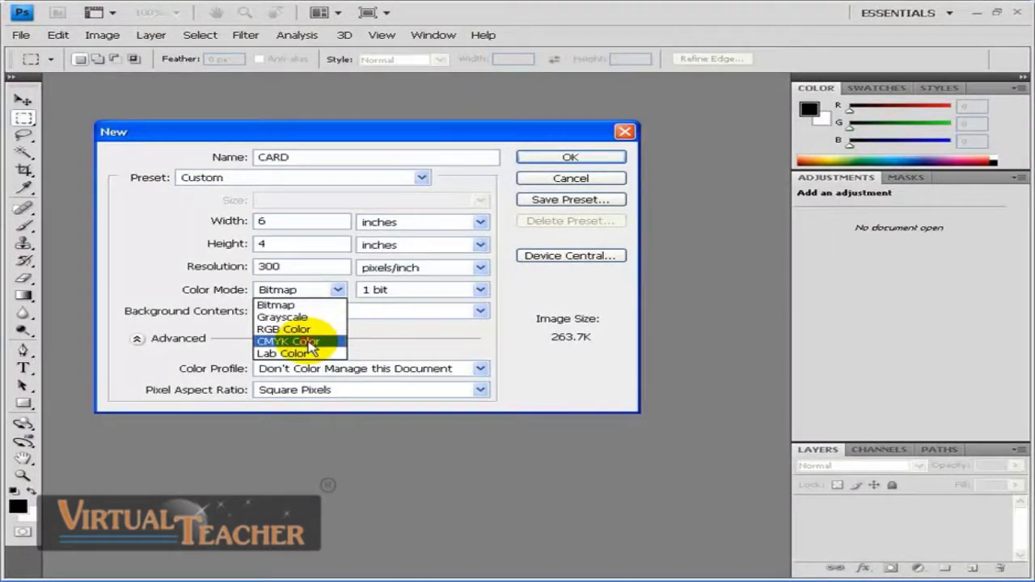
click(311, 343)
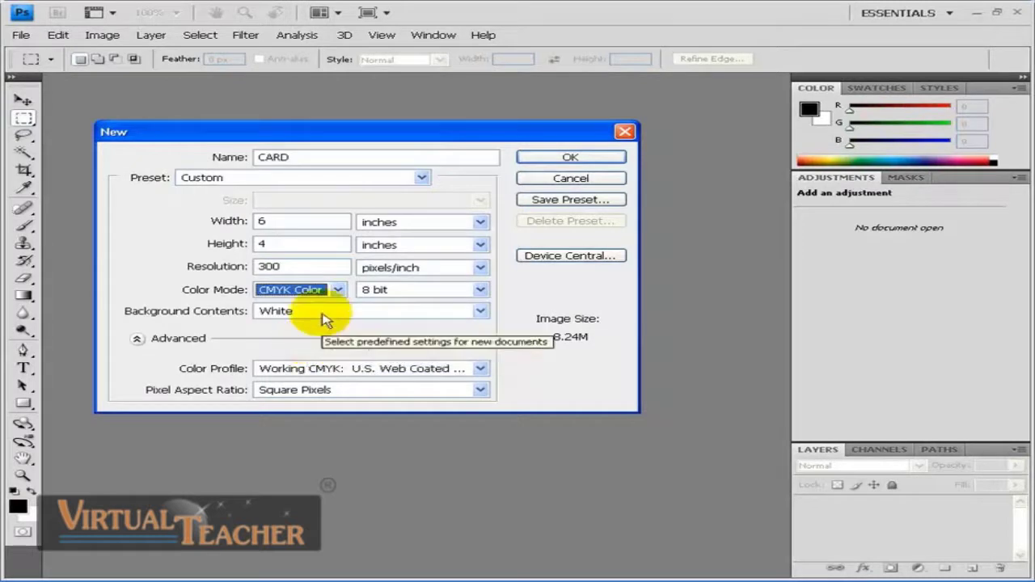
click(480, 290)
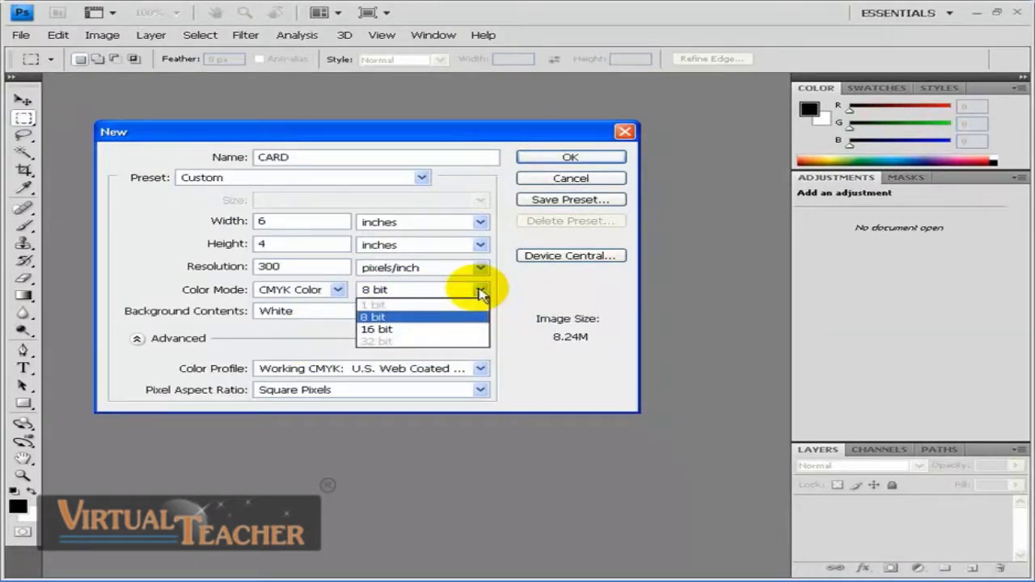
click(452, 321)
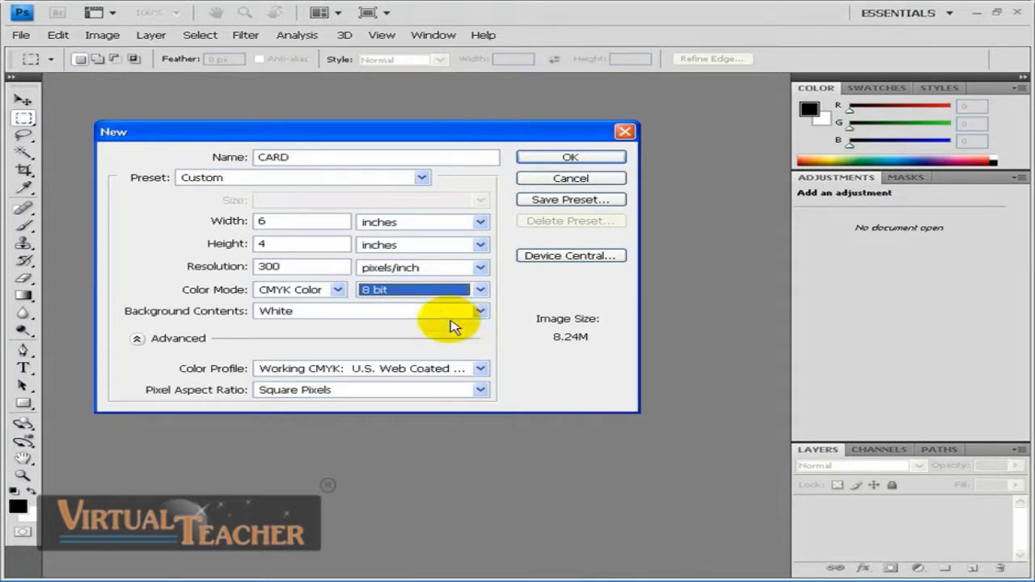
key(shift+Tab)
key(shift+Tab)
key(shift+Tab)
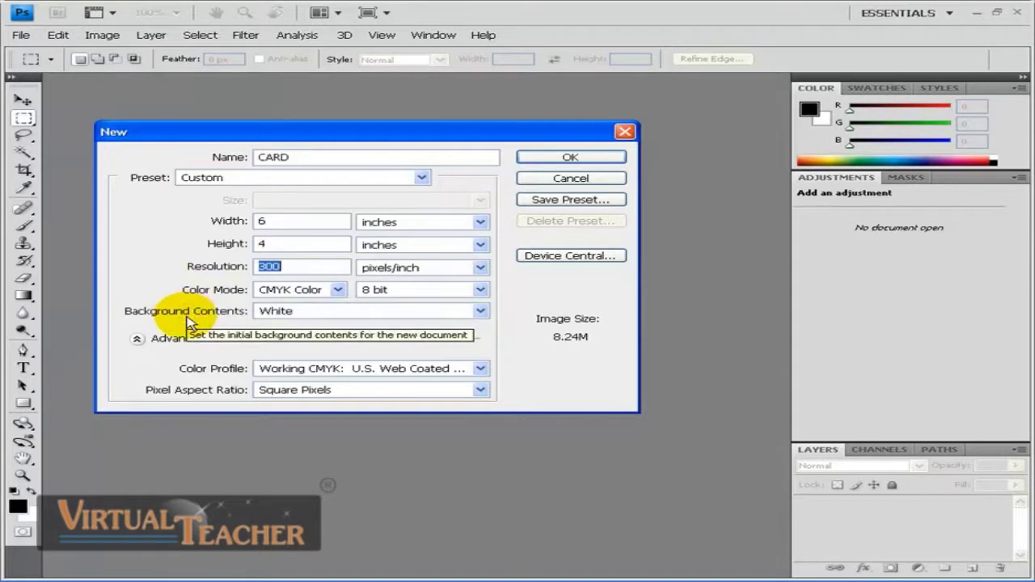
- Keep White background contents and expand the Color Profile list showing Working CMYK
click(482, 313)
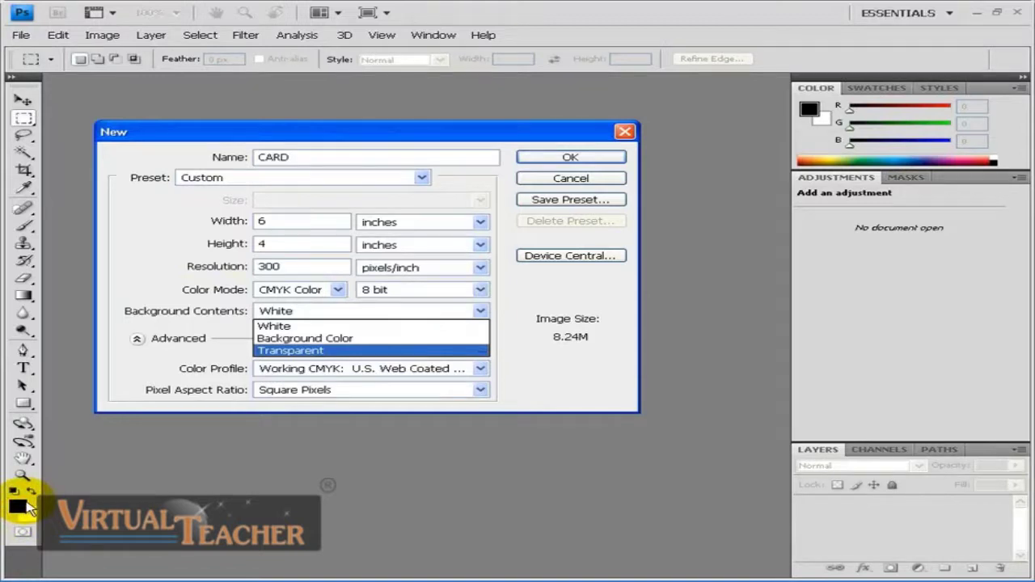
click(297, 331)
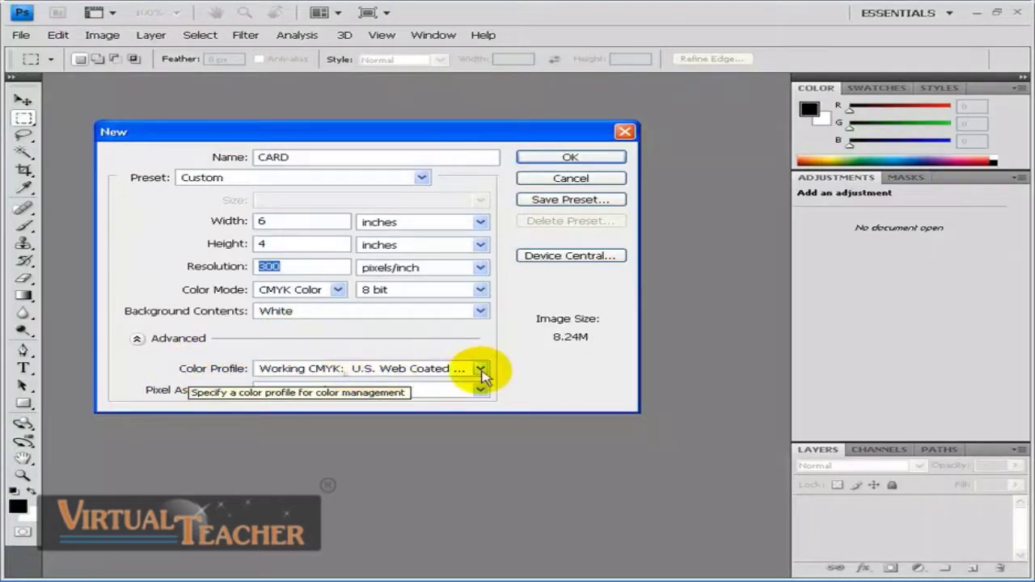
click(480, 370)
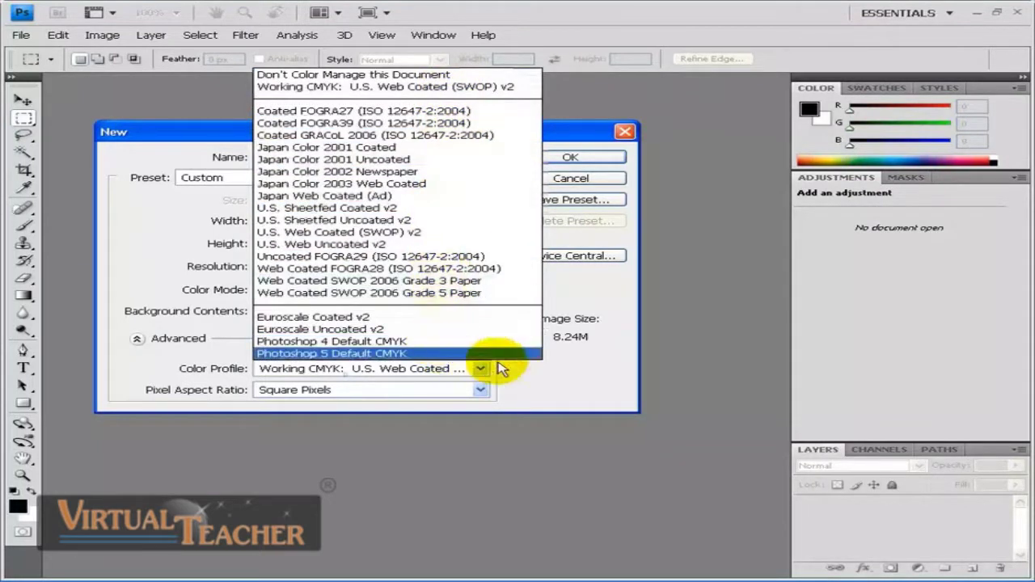
- Keep Working CMYK profile, switch color mode to RGB and back to CMYK, keep Square Pixels
click(538, 372)
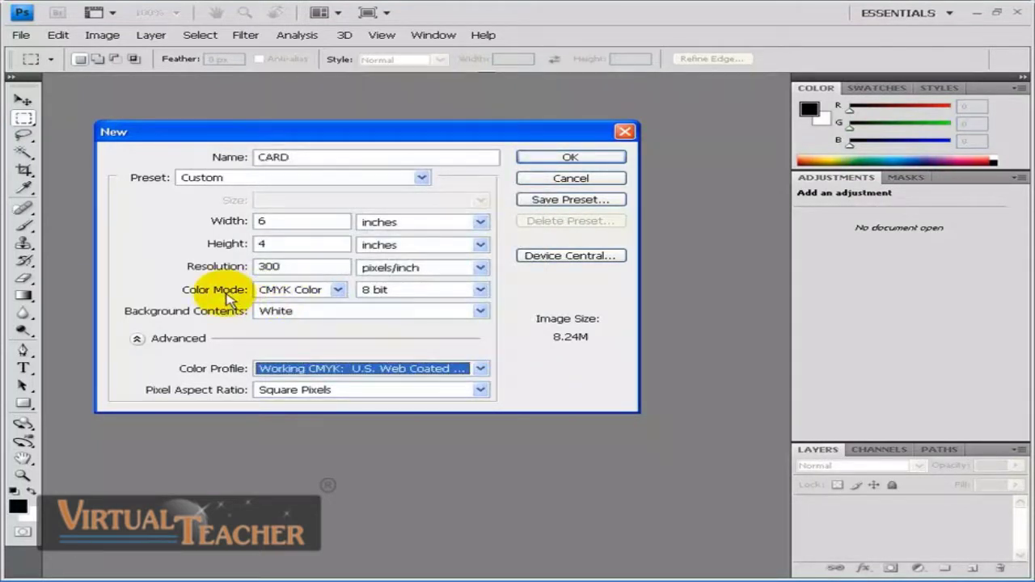
click(345, 293)
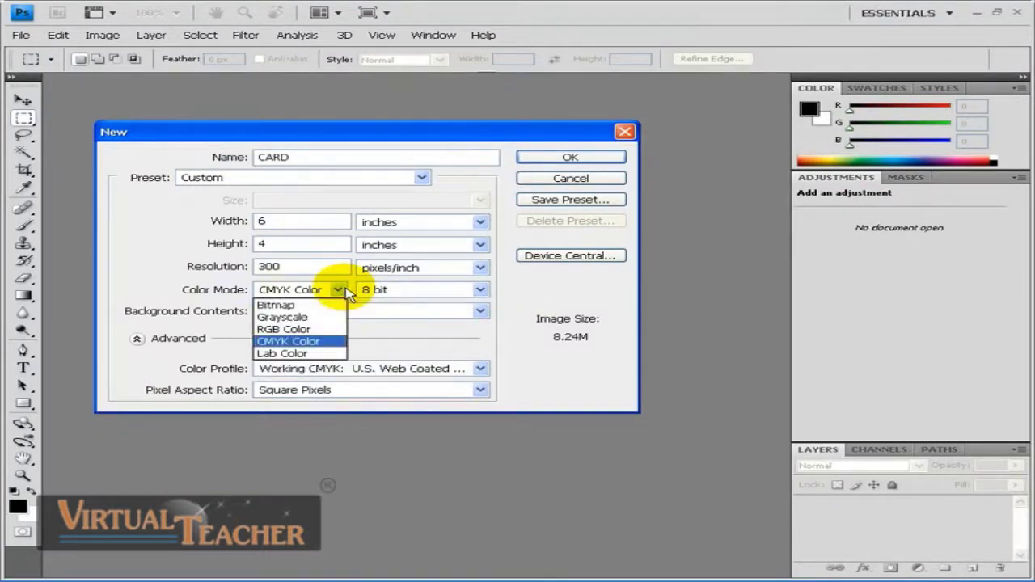
click(328, 330)
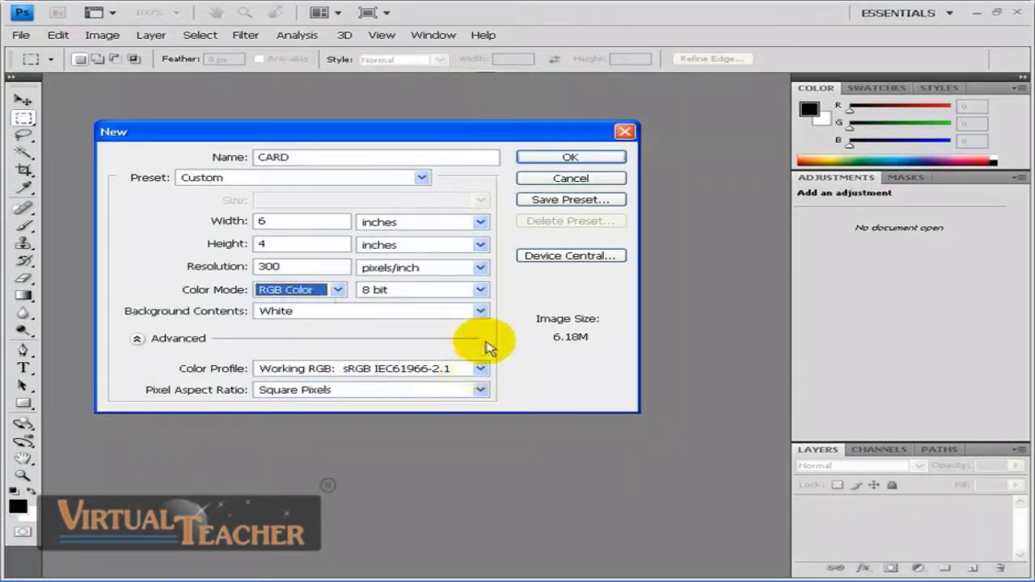
click(333, 290)
click(288, 342)
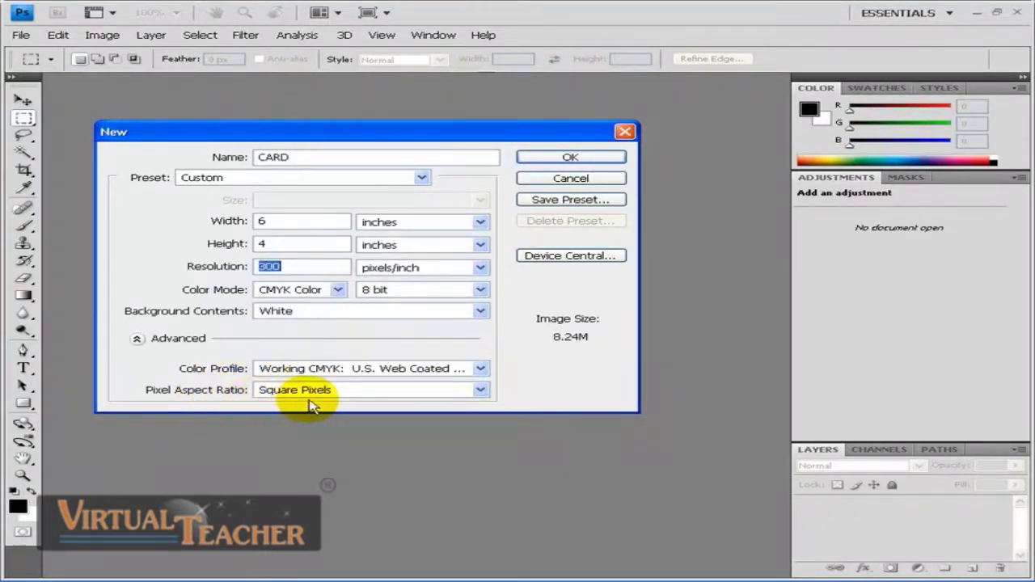
click(482, 391)
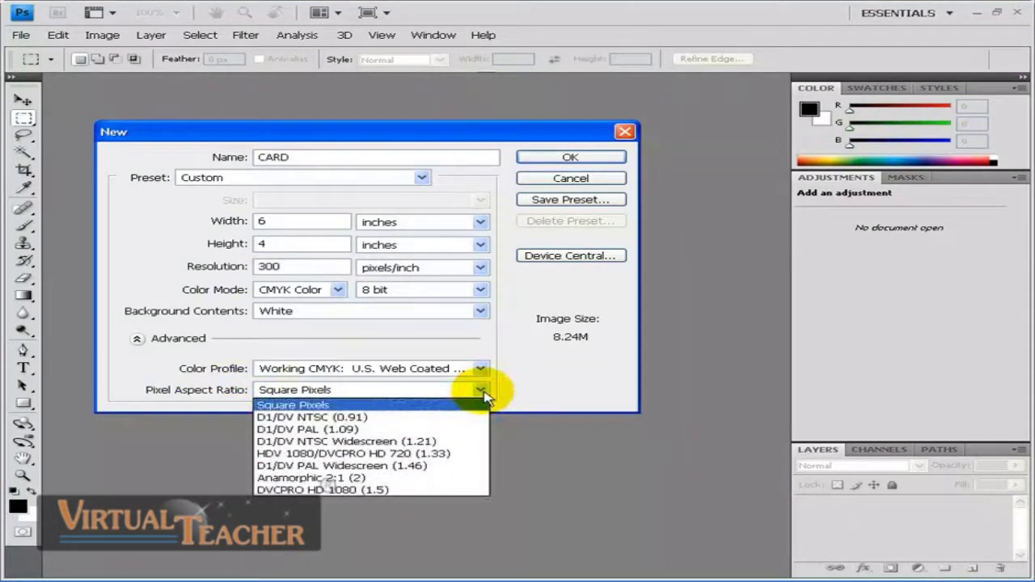
click(482, 392)
click(482, 391)
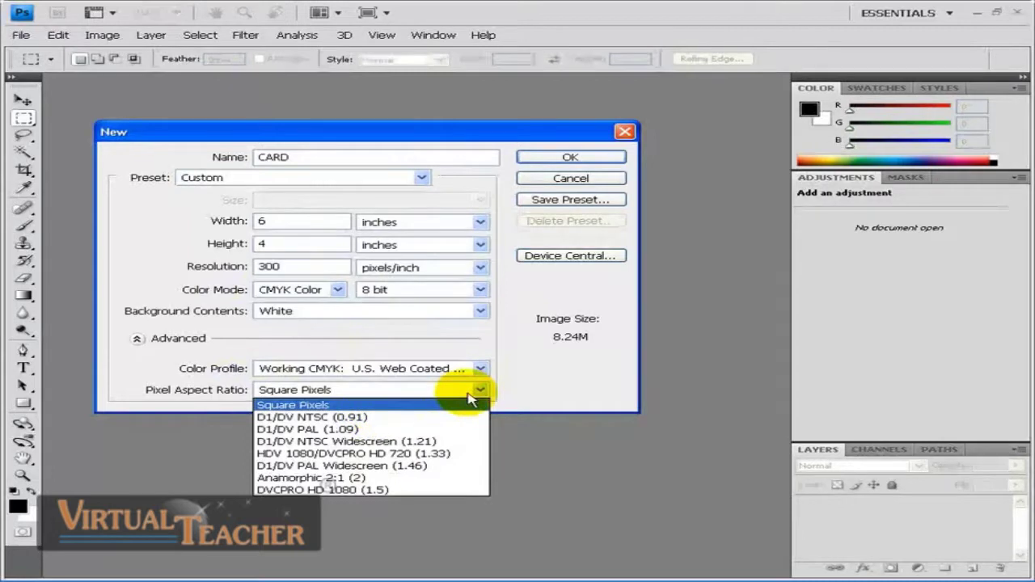
click(518, 395)
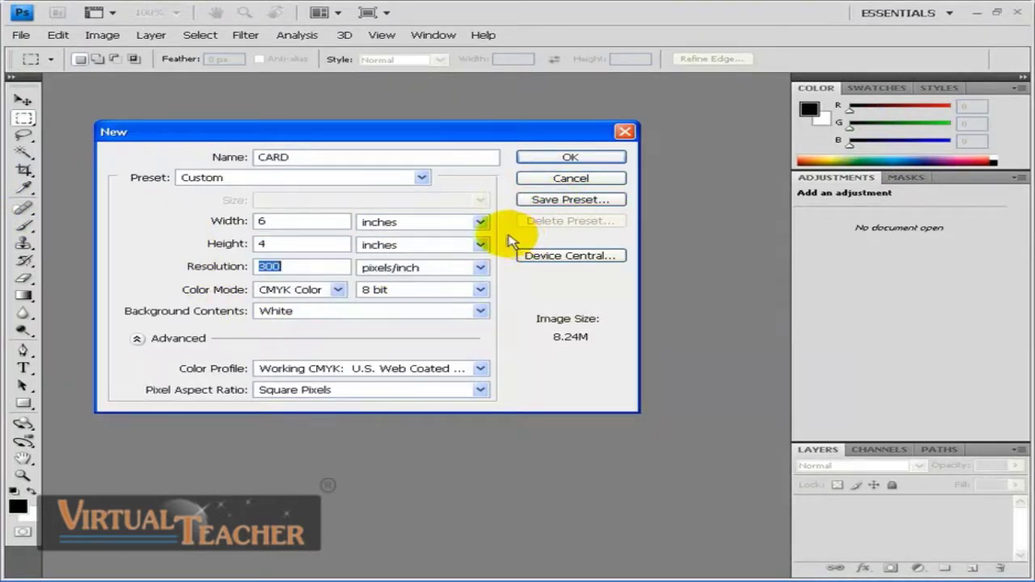
- Start a new document preset and select its name, '6 in X 4 in'
click(558, 203)
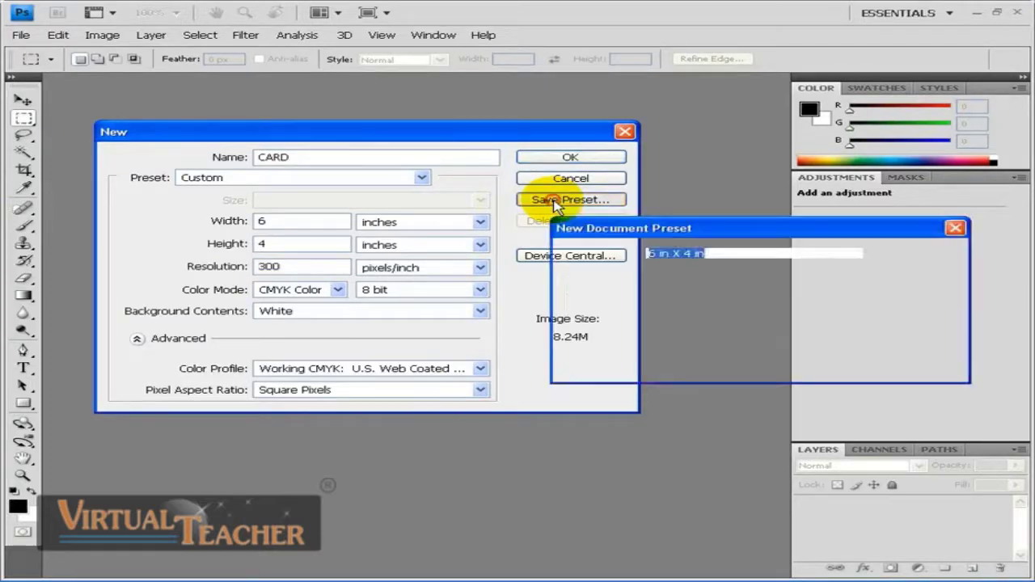
drag(655, 227, 415, 236)
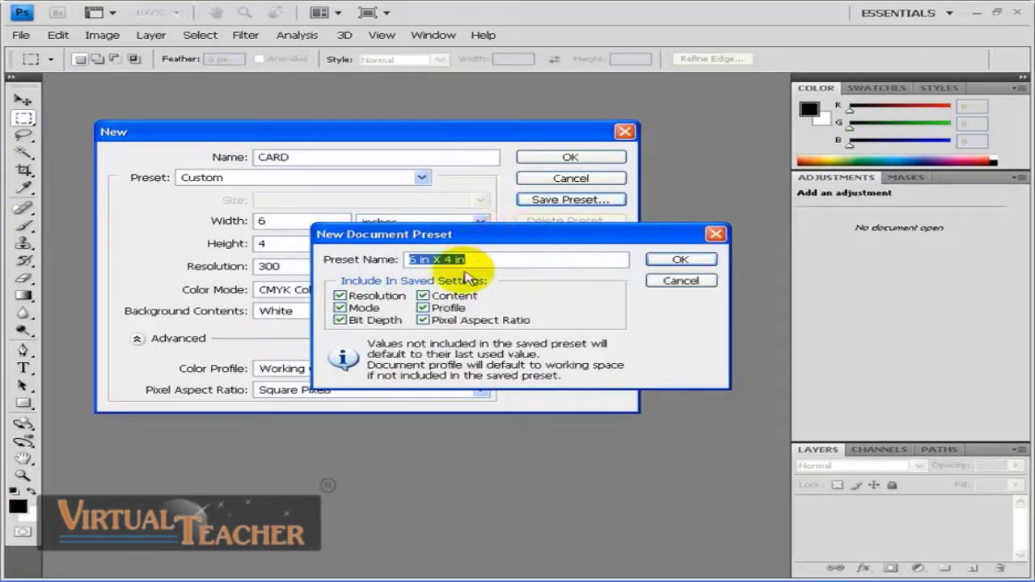
click(484, 259)
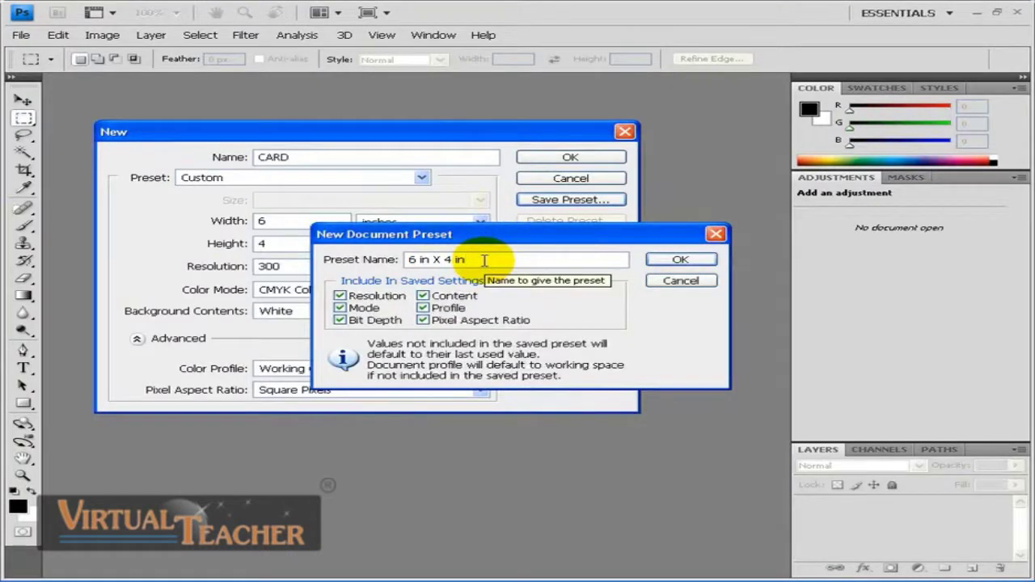
drag(484, 260, 355, 260)
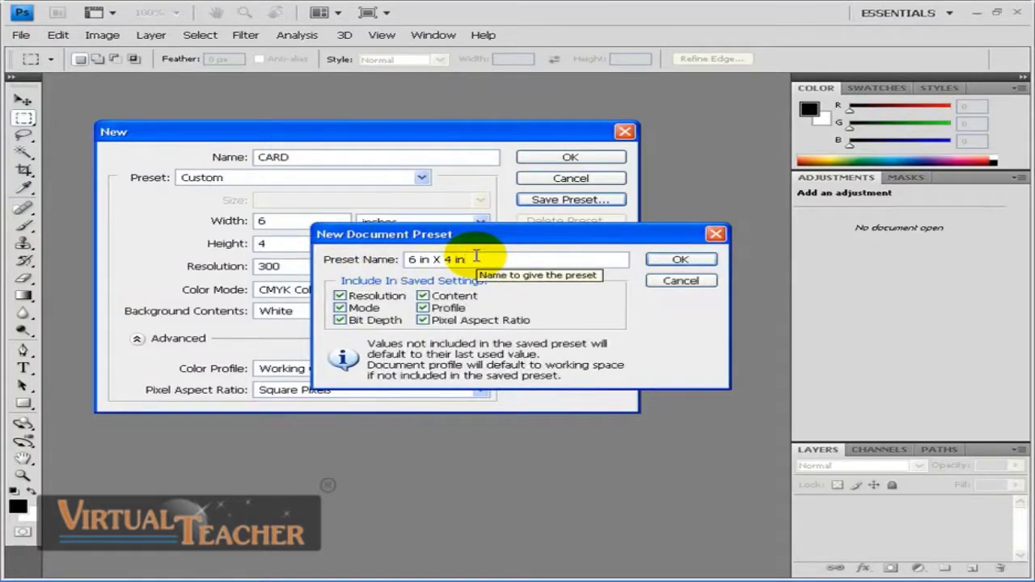
drag(371, 236, 468, 237)
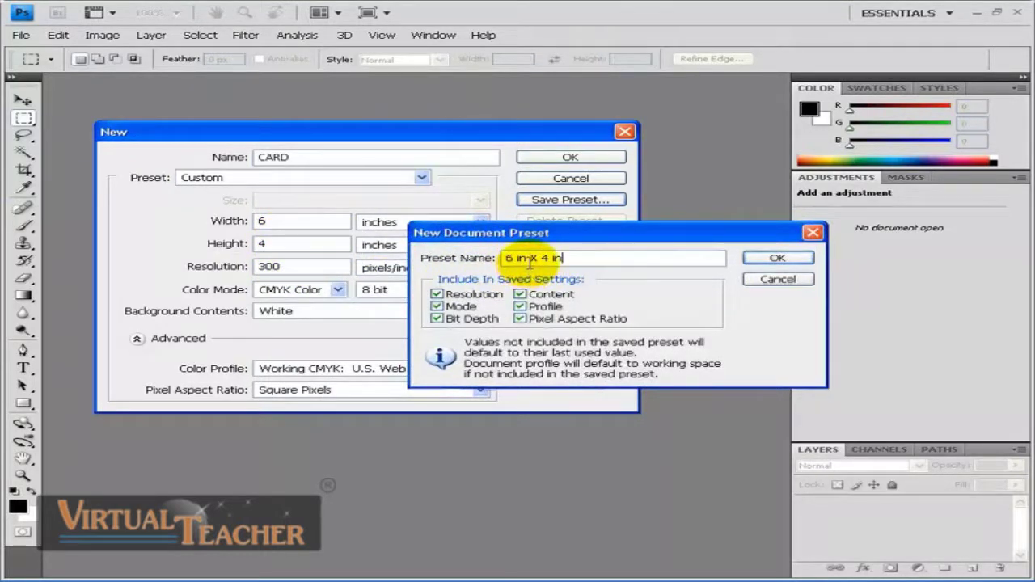
double_click(603, 259)
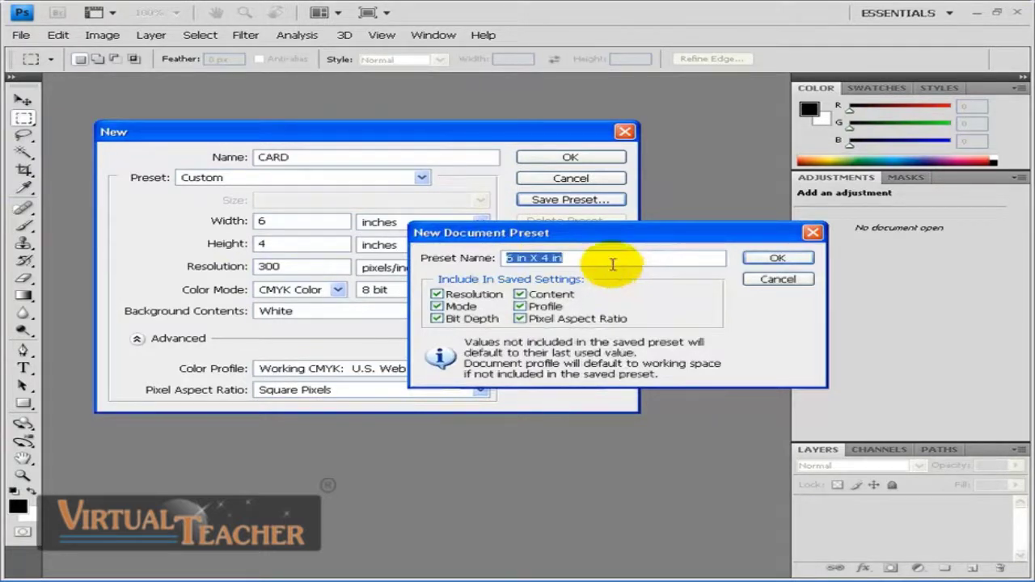
click(607, 259)
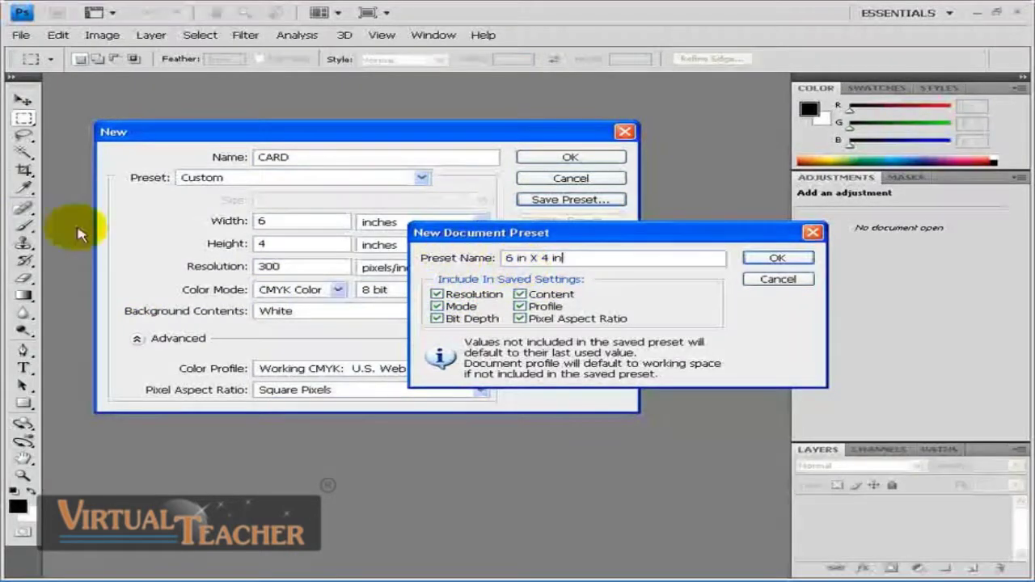
key(ctrl+a)
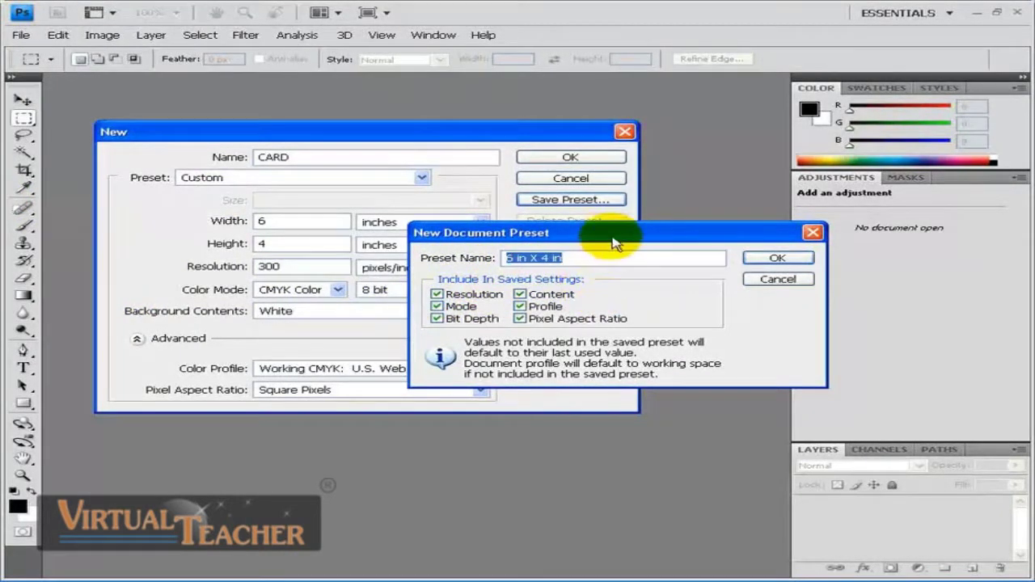
- Keep Resolution included in the '6 in X 4 in' preset and confirm saving it
drag(611, 232, 677, 171)
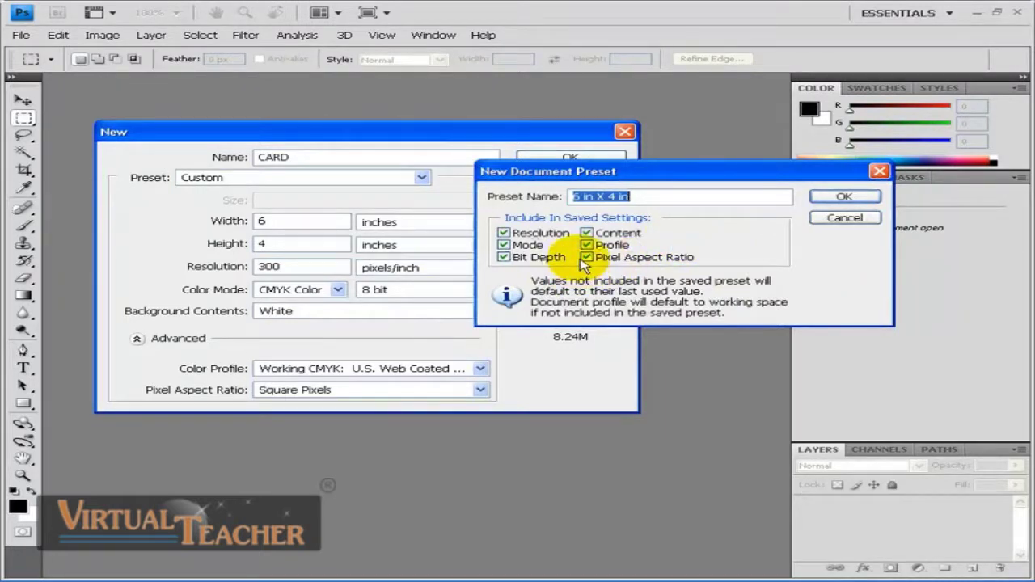
click(503, 233)
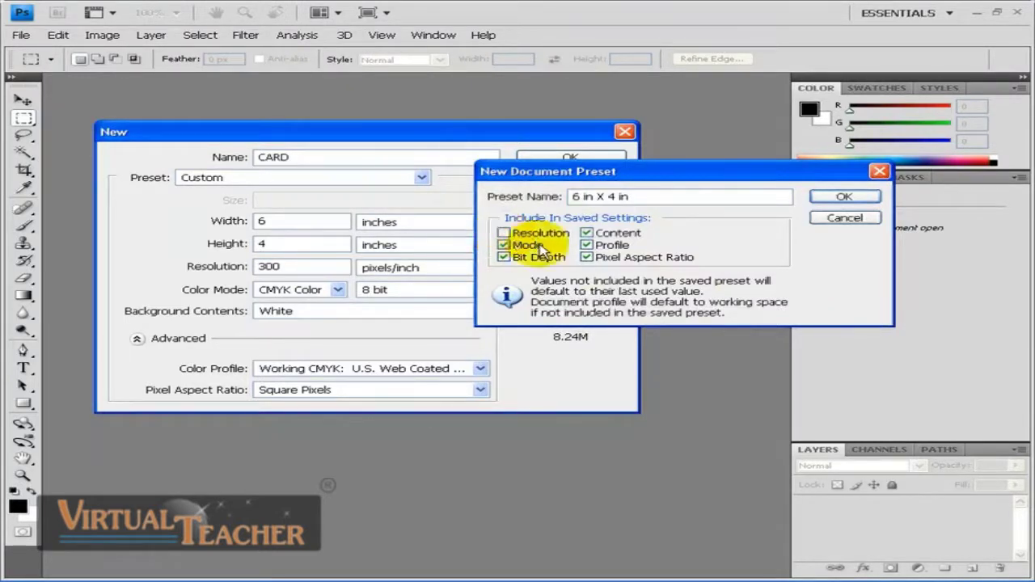
click(503, 234)
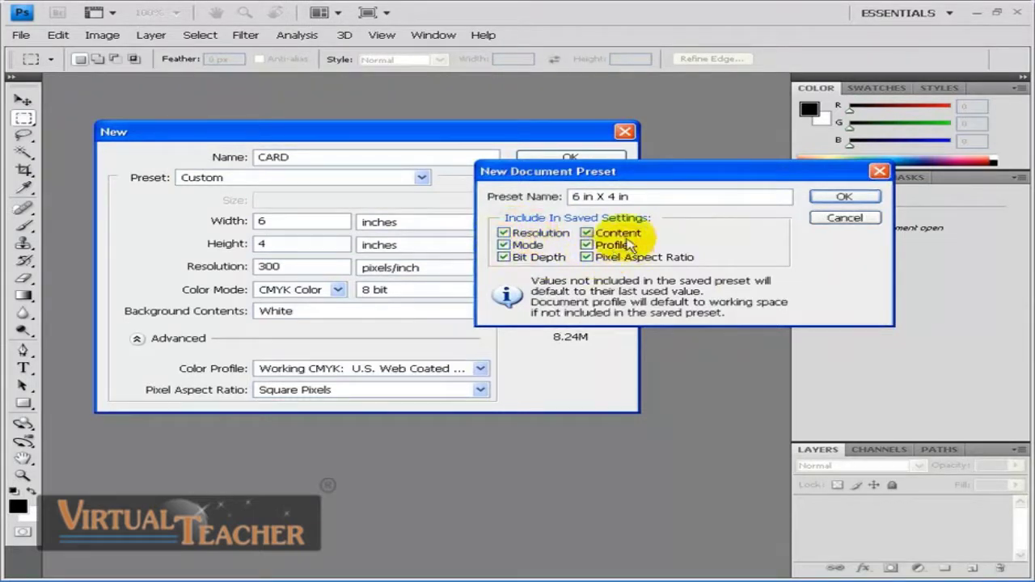
click(835, 199)
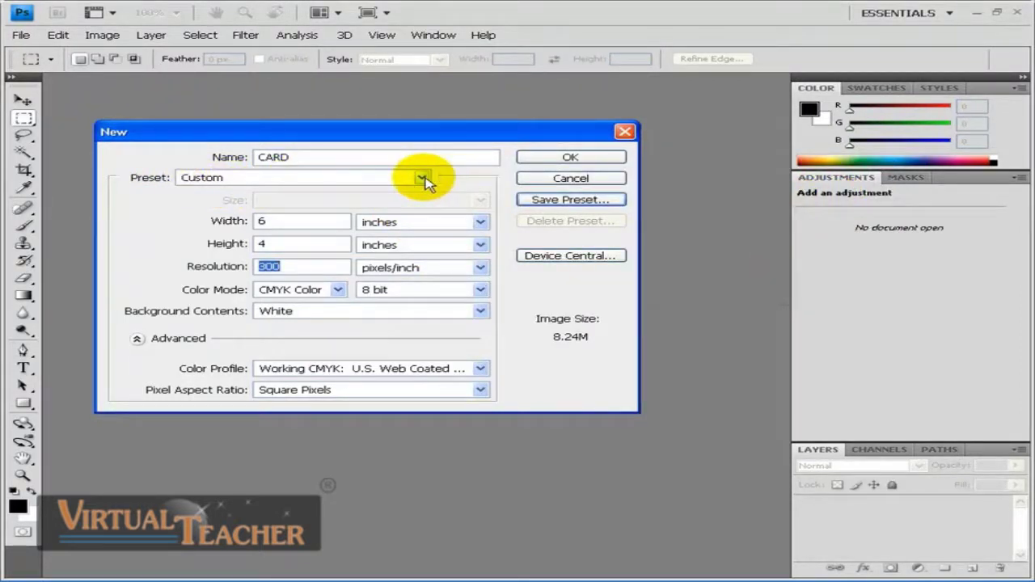
- Keep the Custom preset and create the 6 × 4 inch, 300 ppi CMYK document CARD
click(423, 179)
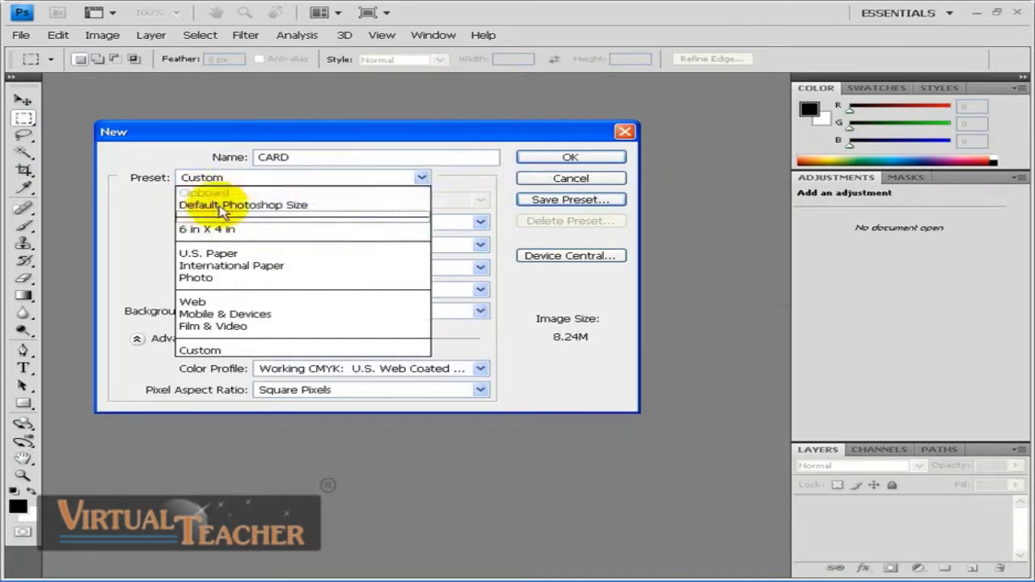
click(503, 206)
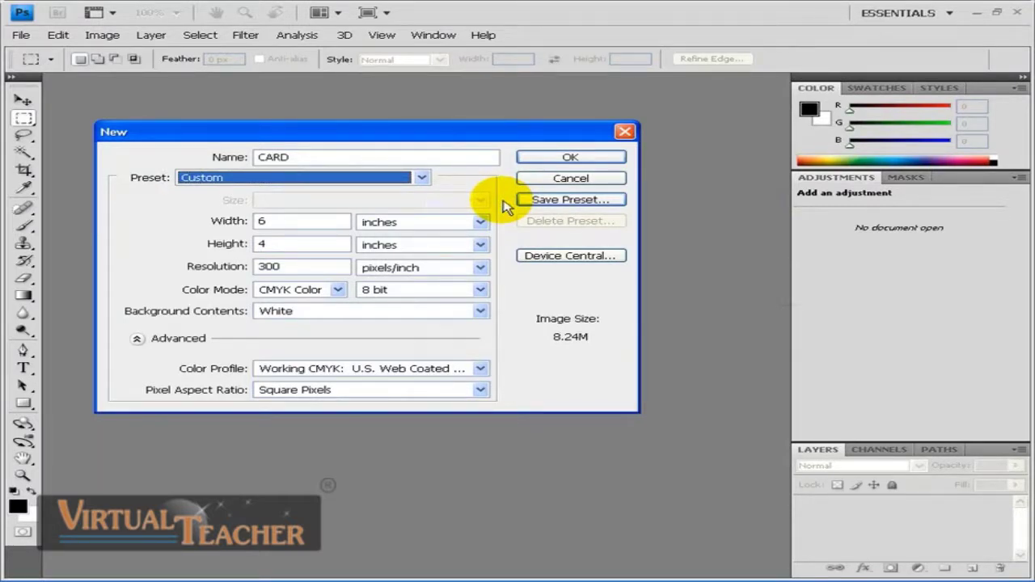
click(565, 159)
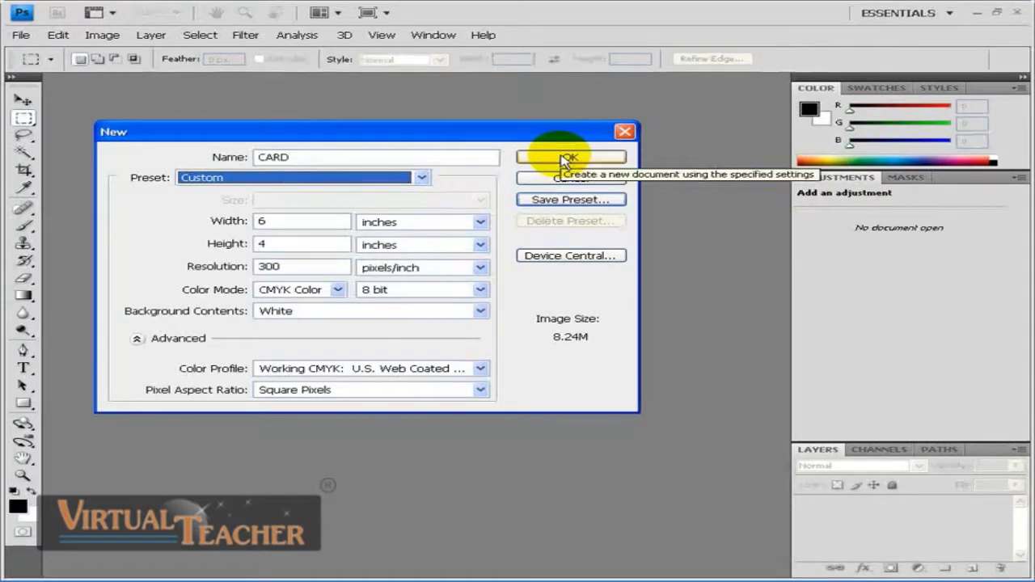
click(566, 158)
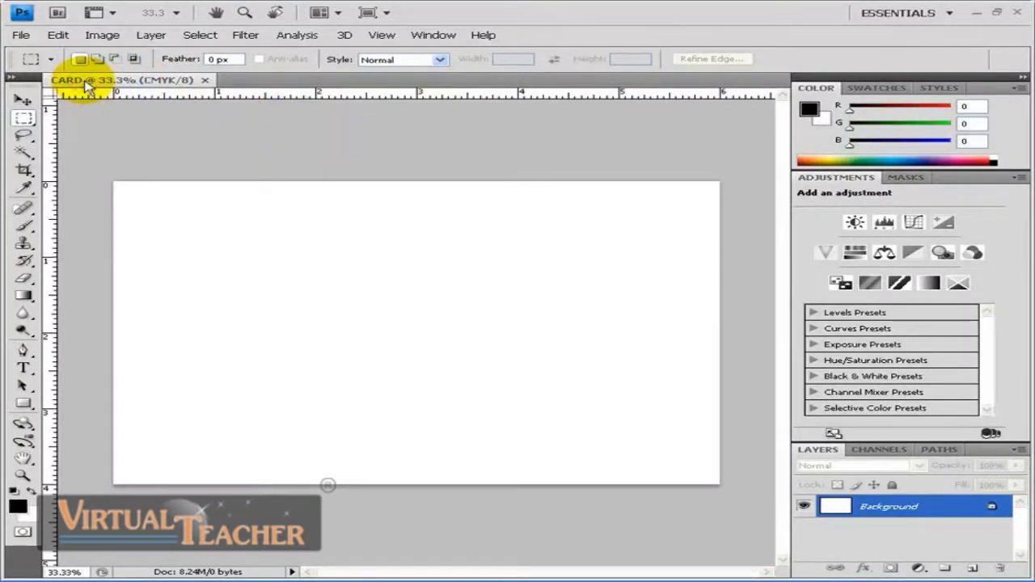
- Float CARD in its own window, then minimize, maximize and restore it to floating
key(ctrl+w)
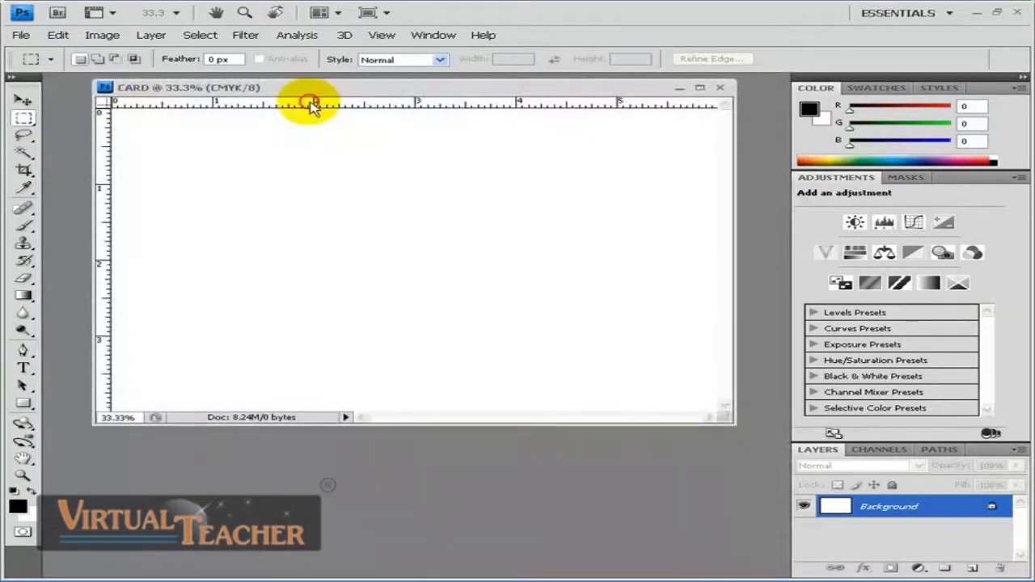
key(ctrl+w)
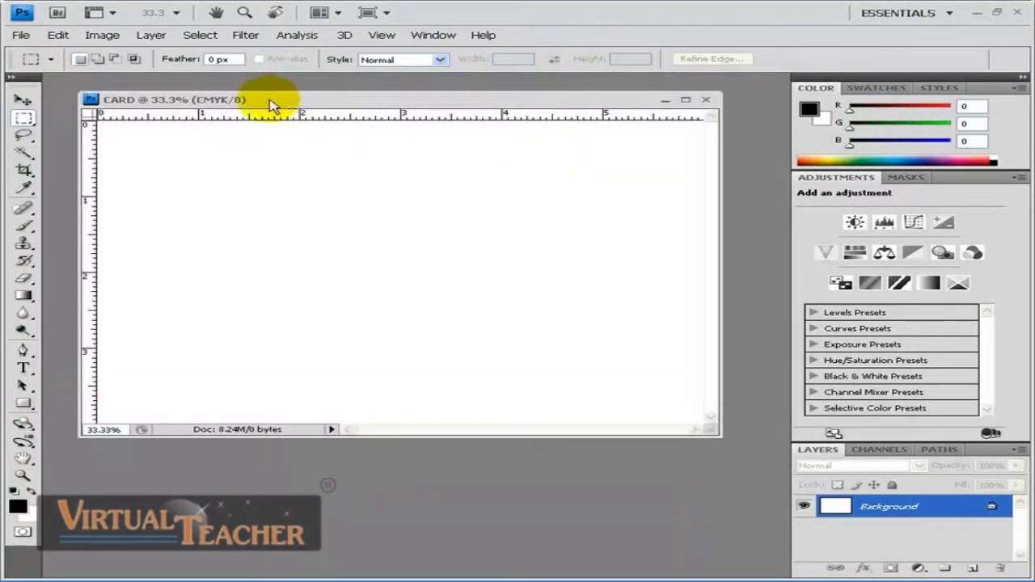
drag(266, 102, 269, 120)
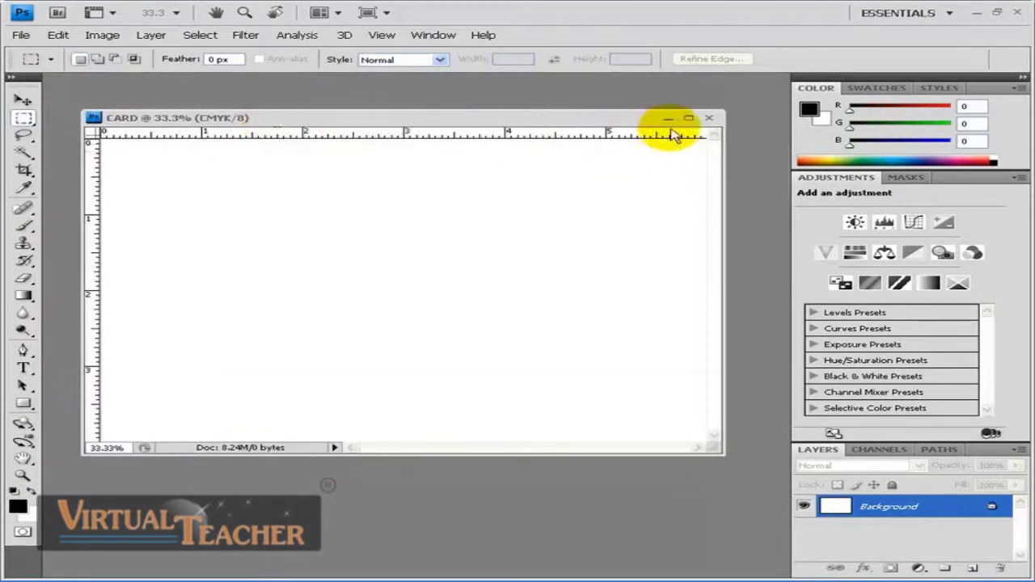
click(669, 119)
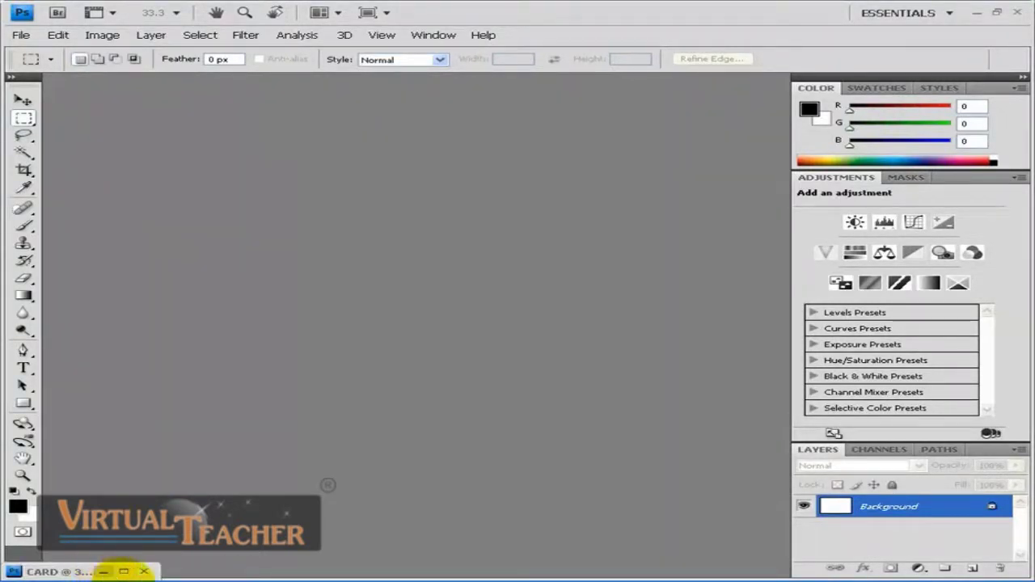
click(124, 571)
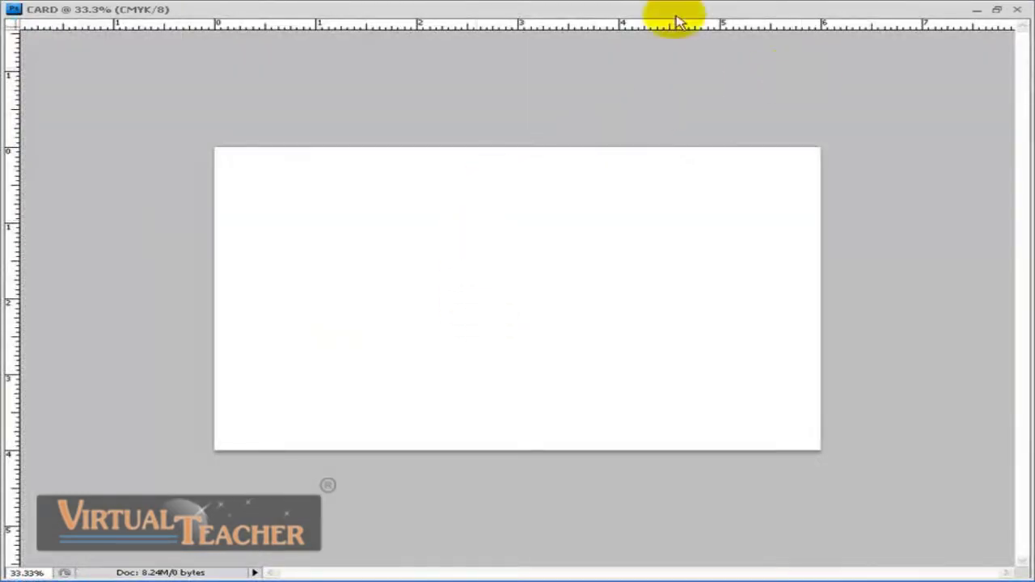
click(1001, 11)
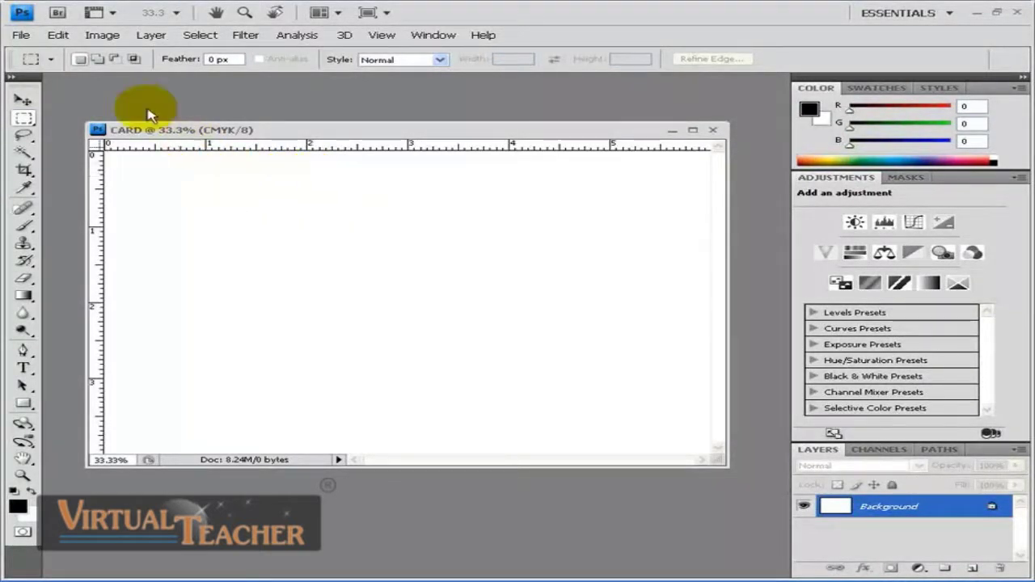
click(103, 35)
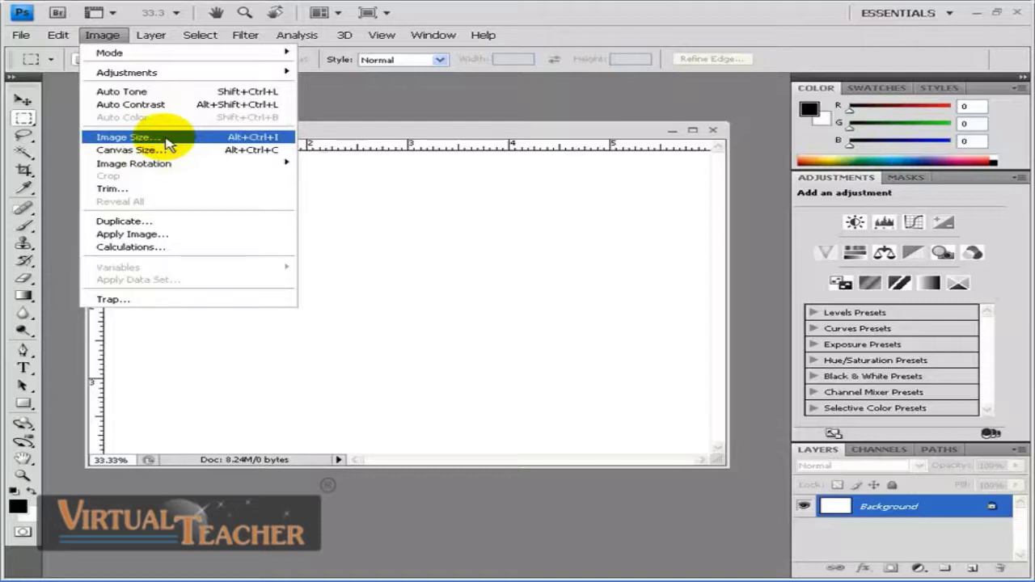
- Resize CARD to 6 × 5 inches in Image Size with Constrain Proportions off
click(166, 141)
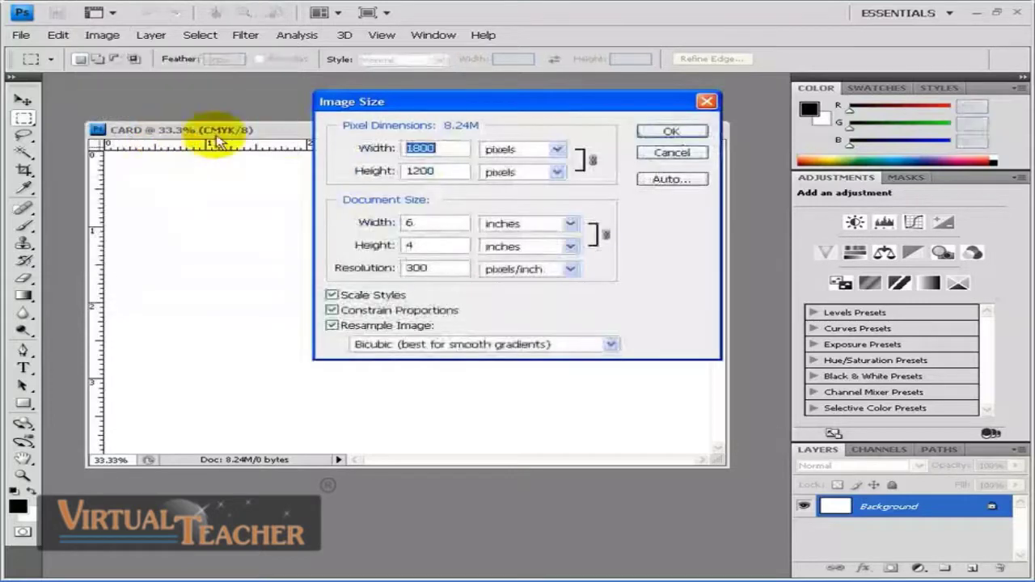
drag(483, 100, 439, 213)
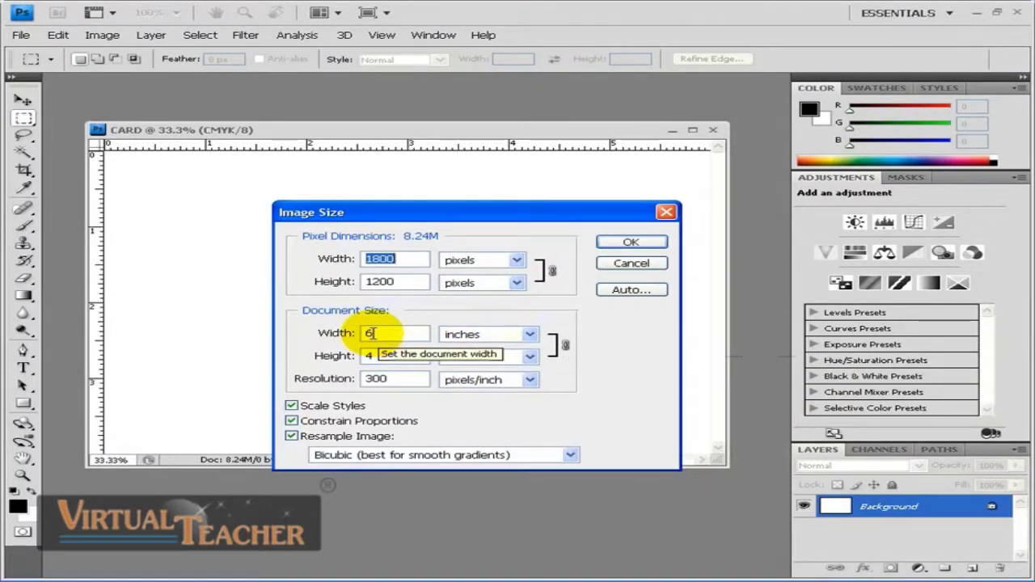
double_click(390, 356)
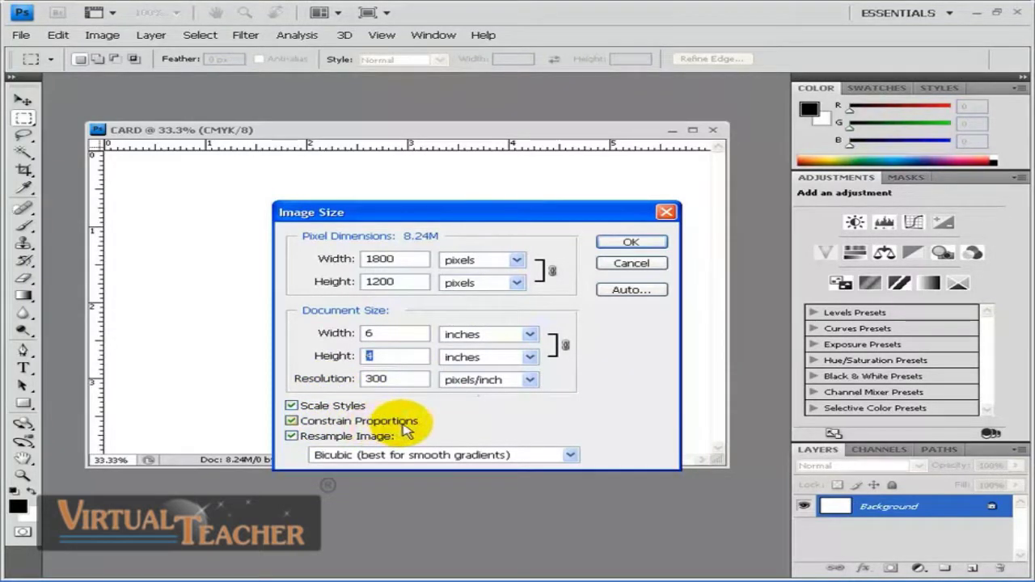
click(292, 423)
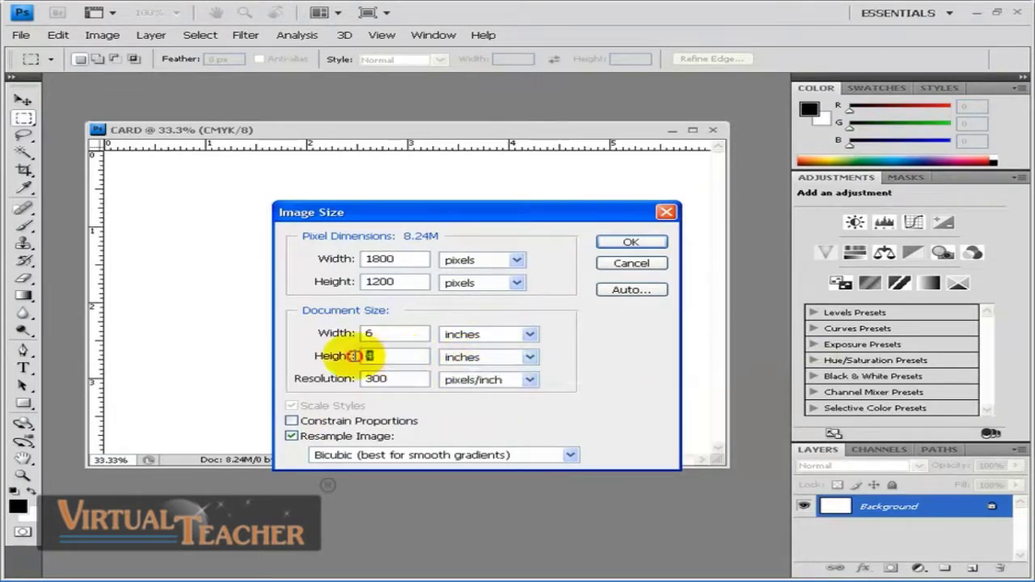
double_click(372, 356)
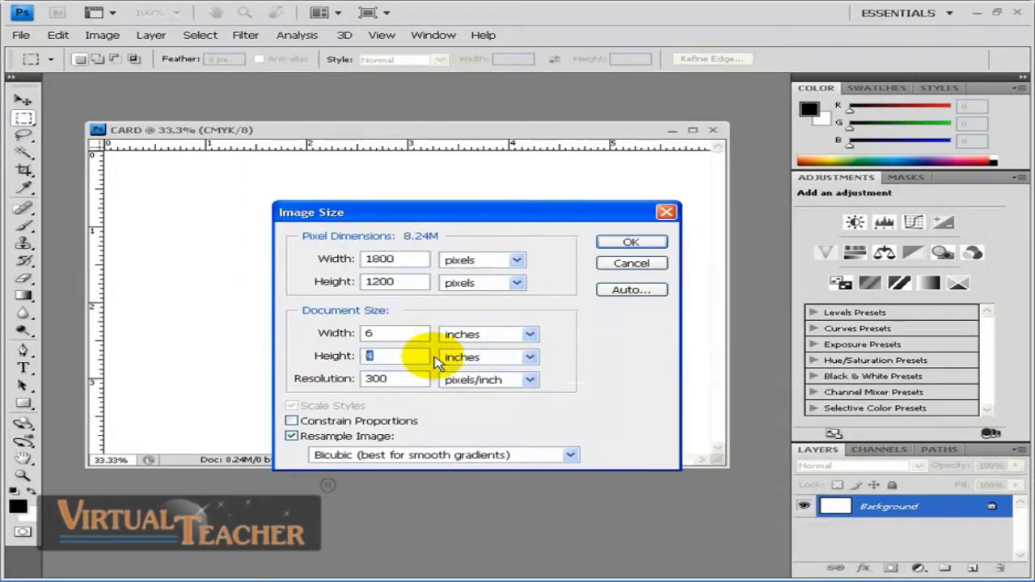
text(5)
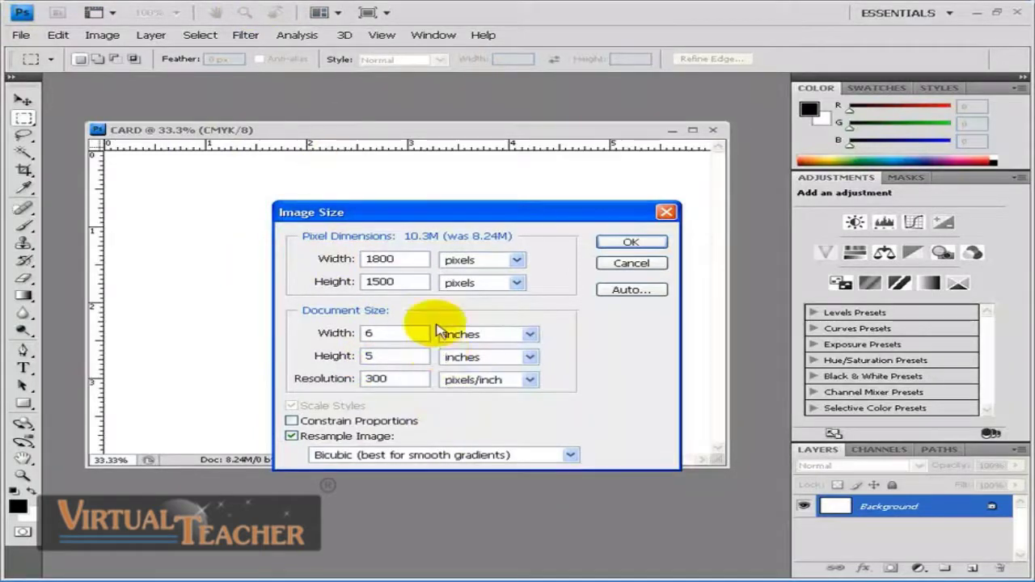
click(630, 244)
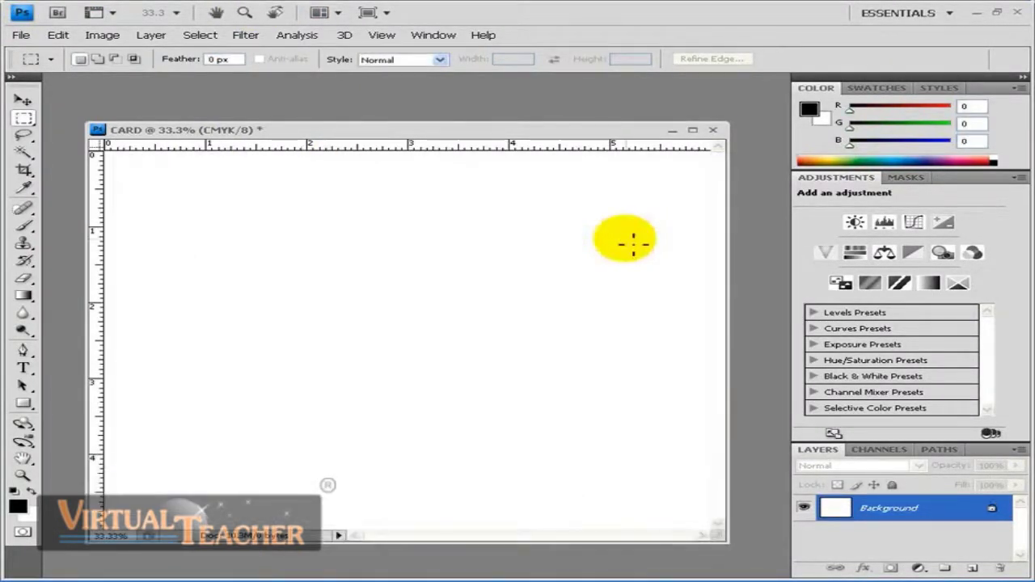
- Enlarge and reposition the CARD window to show the whole stretched canvas
drag(723, 538, 723, 554)
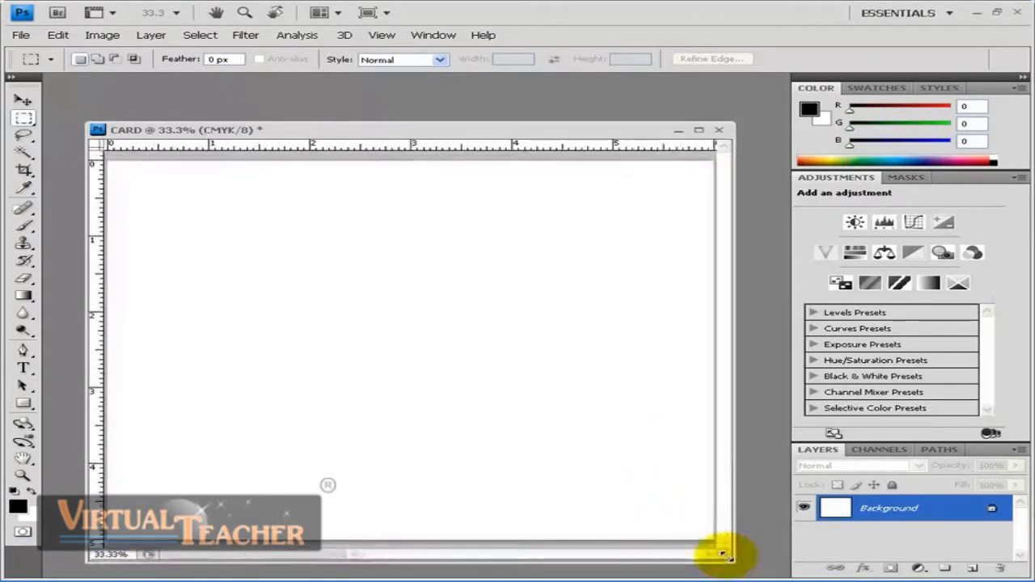
drag(617, 135, 623, 108)
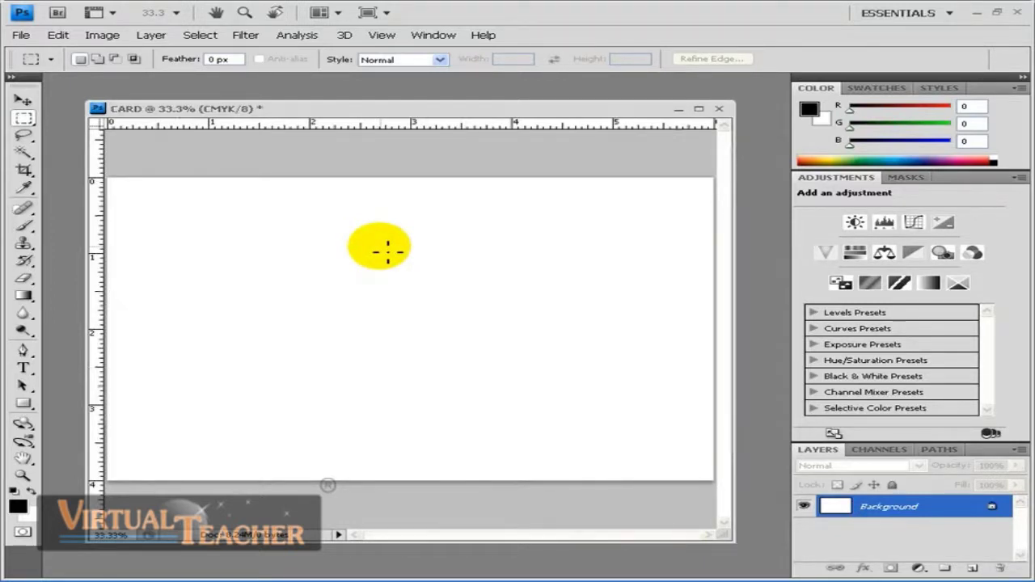
click(102, 36)
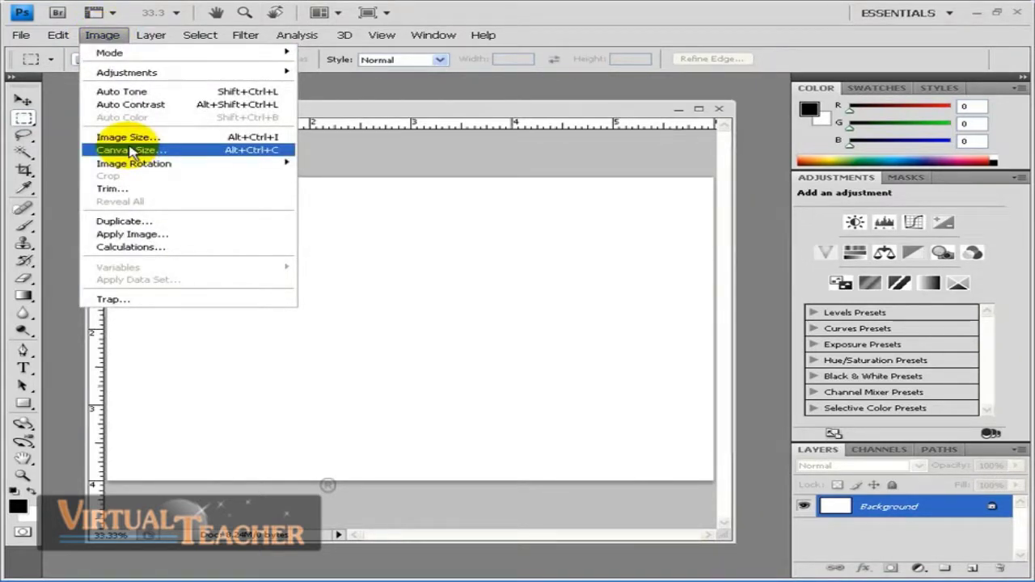
- In Canvas Size, keep Width at 6 and set the new Height to 5 inches
click(281, 156)
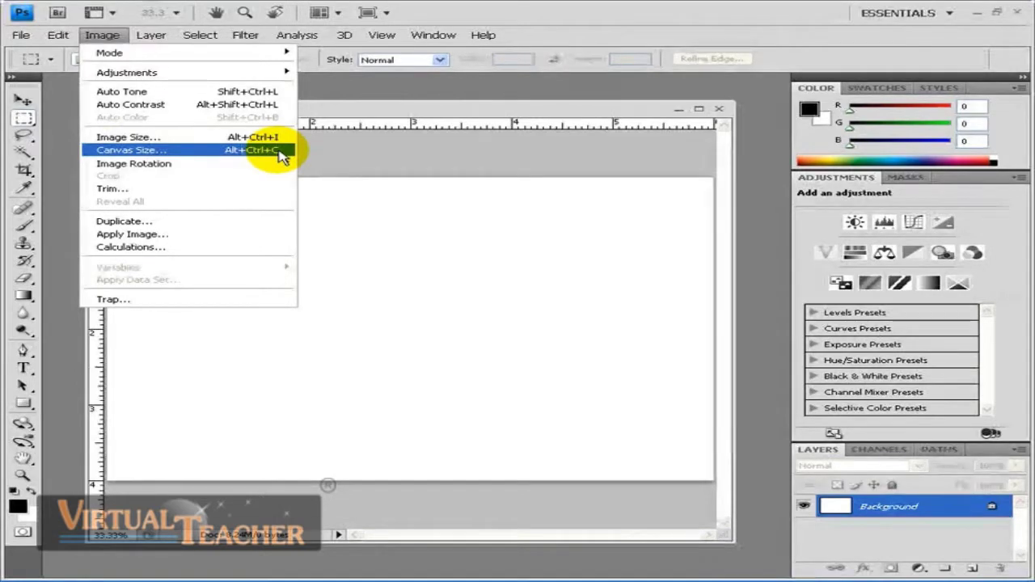
click(135, 152)
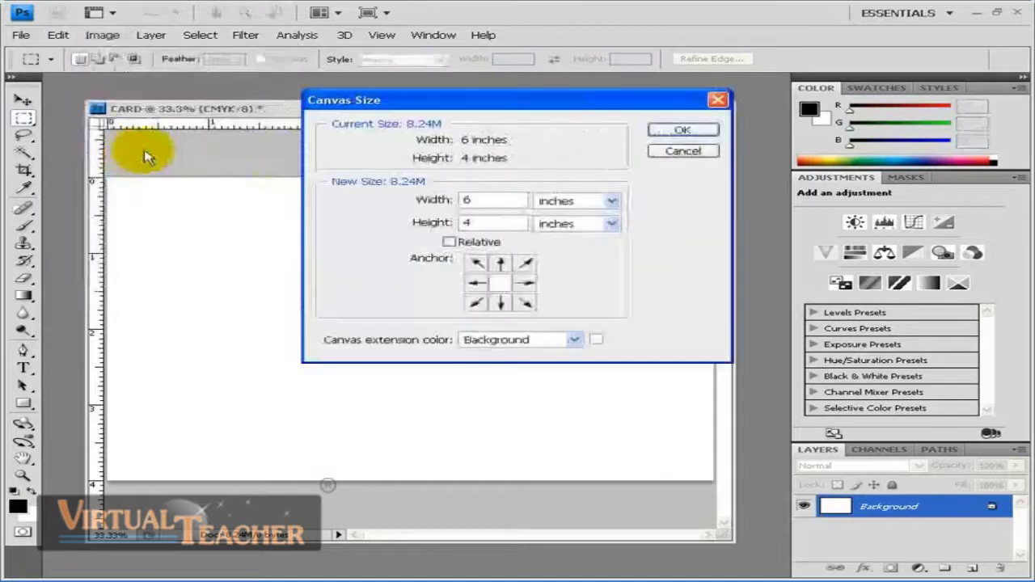
drag(509, 98, 702, 155)
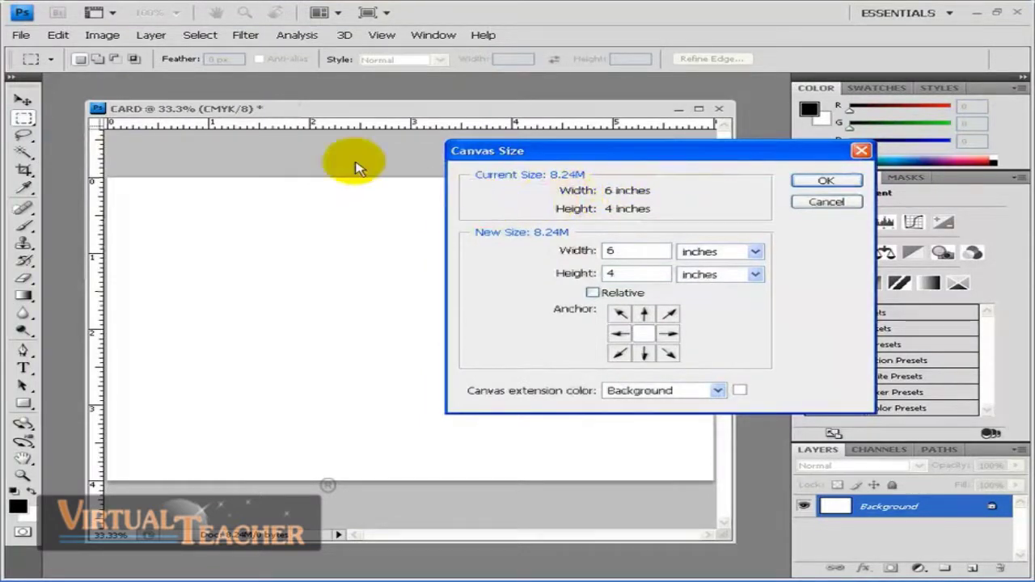
drag(594, 160, 581, 174)
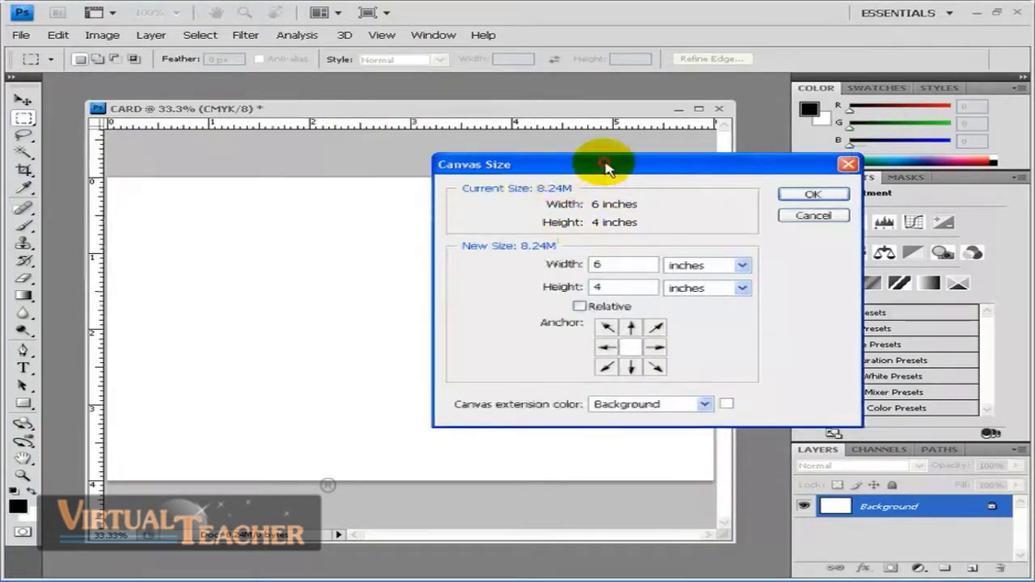
drag(605, 162, 657, 132)
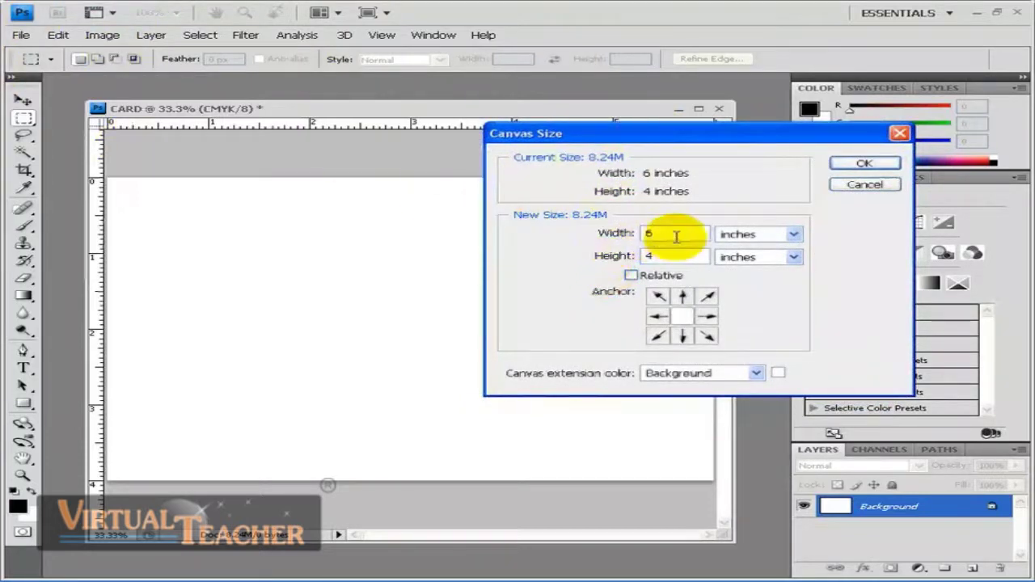
double_click(652, 233)
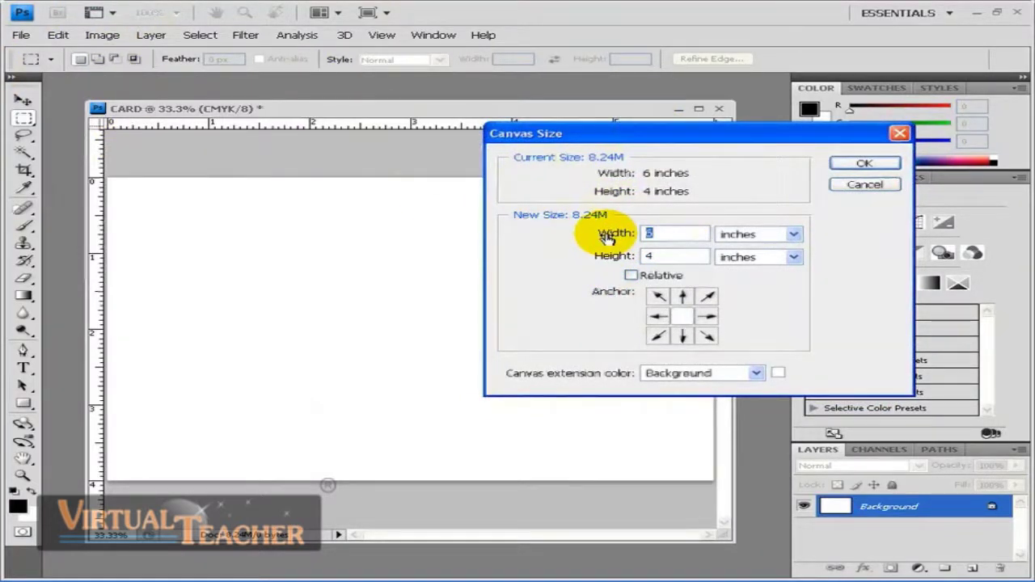
mouse_move(596, 233)
mouse_down()
mouse_move(679, 253)
mouse_move(663, 221)
mouse_move(584, 235)
mouse_up()
click(671, 256)
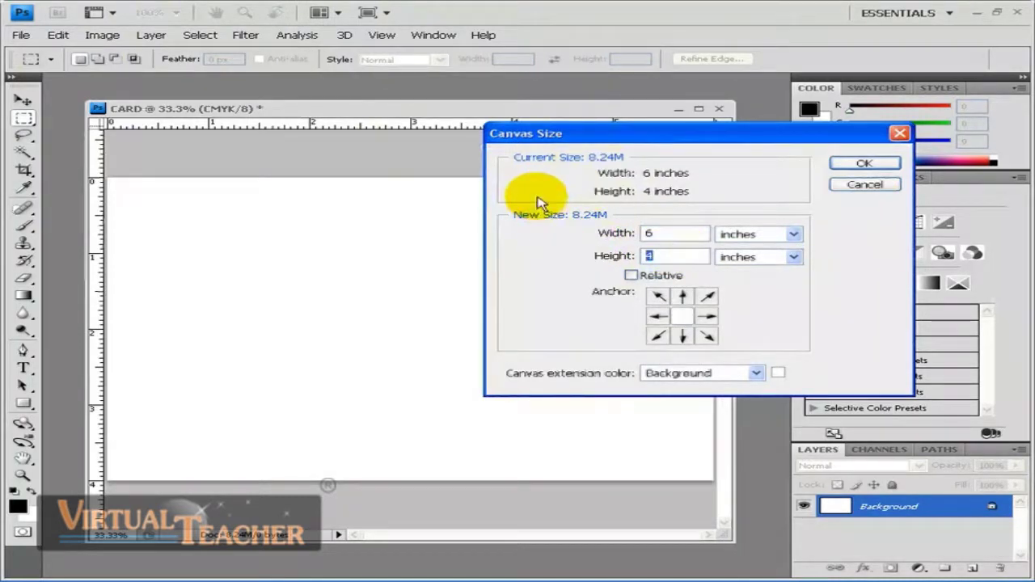
click(630, 276)
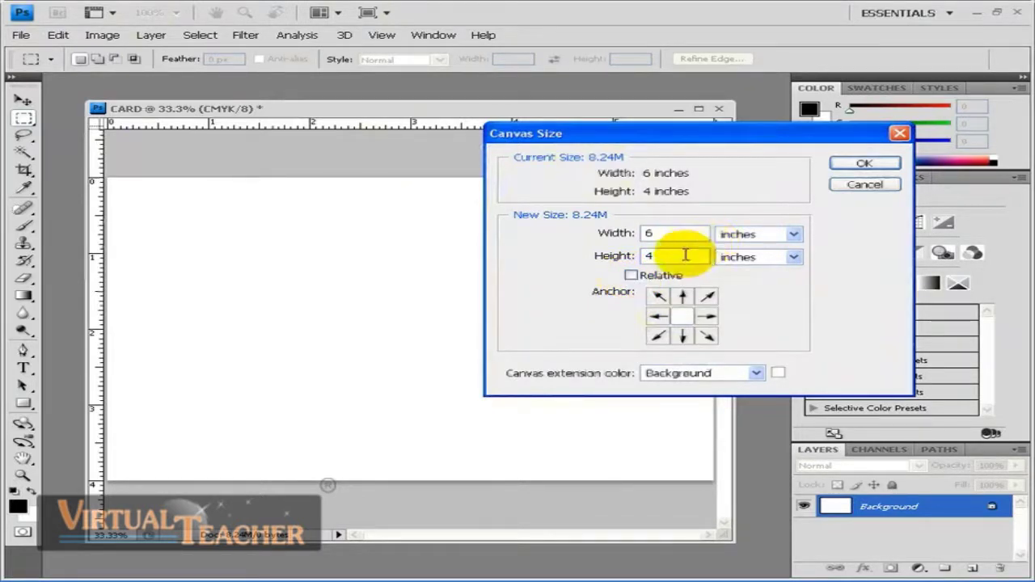
drag(672, 257, 566, 258)
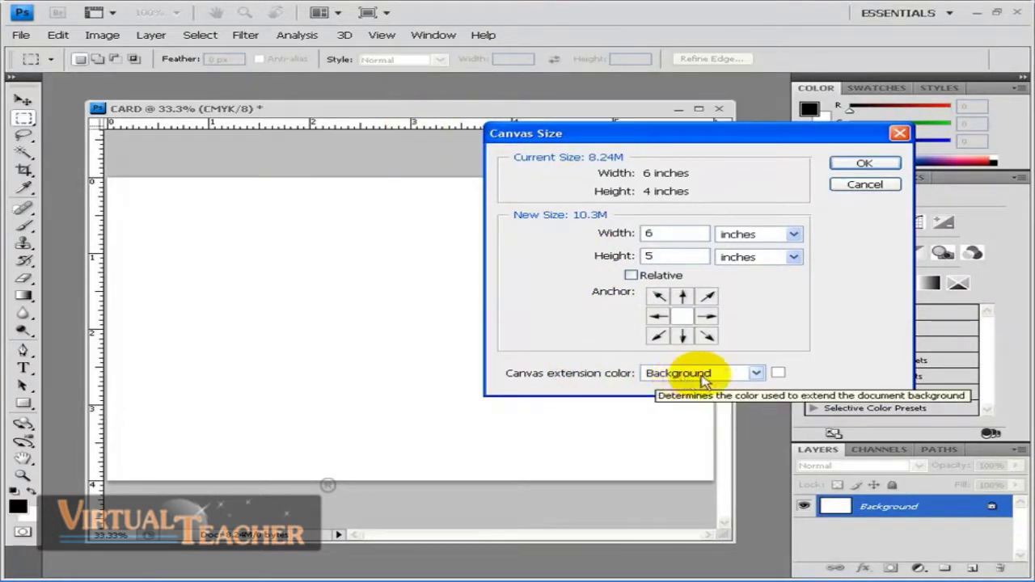
- Open the Canvas extension color list
click(756, 373)
click(757, 375)
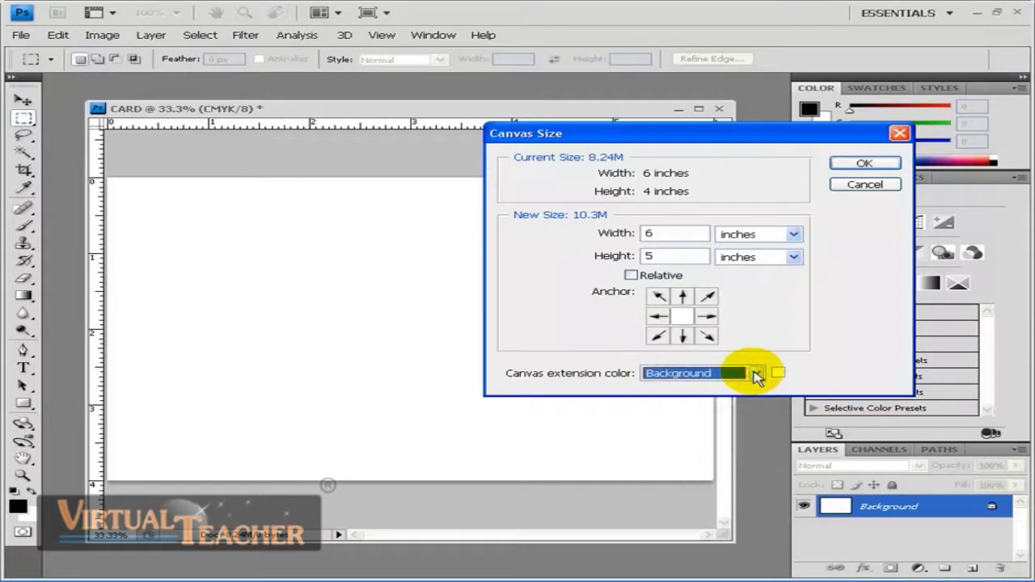
click(755, 374)
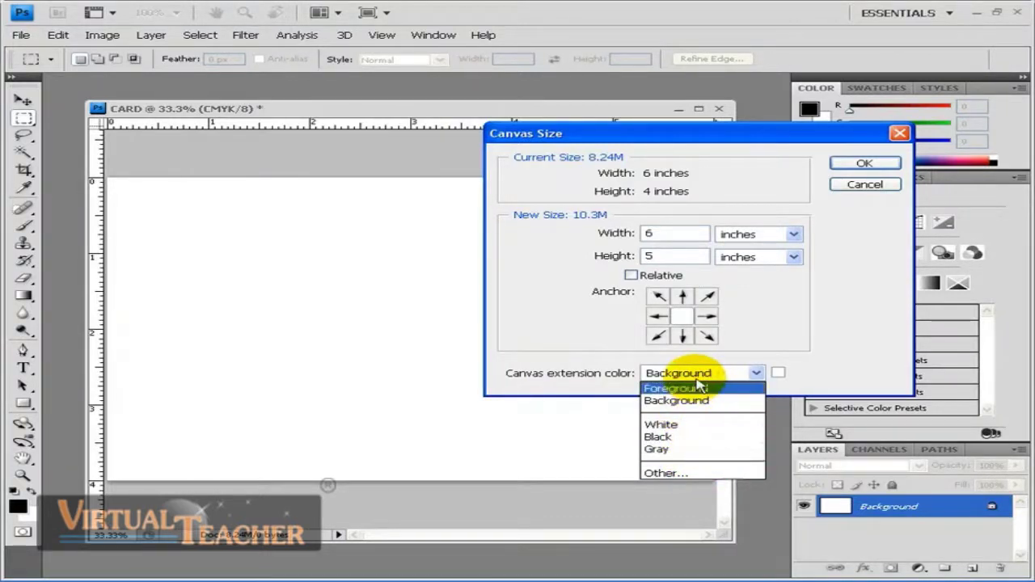
- Choose blue 1298ff as the extension color and apply the 6 × 5 inch canvas
click(683, 474)
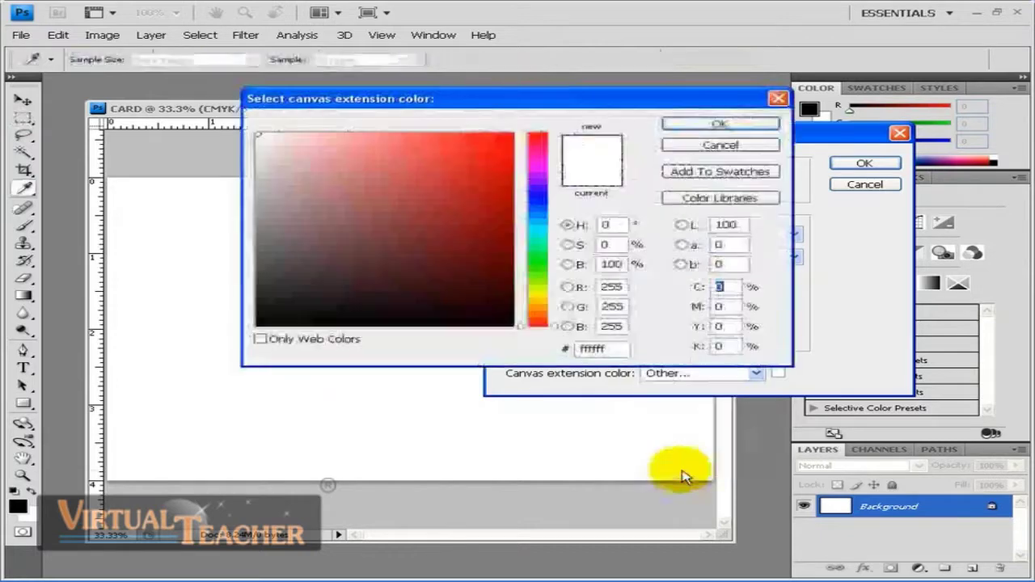
drag(405, 107, 359, 185)
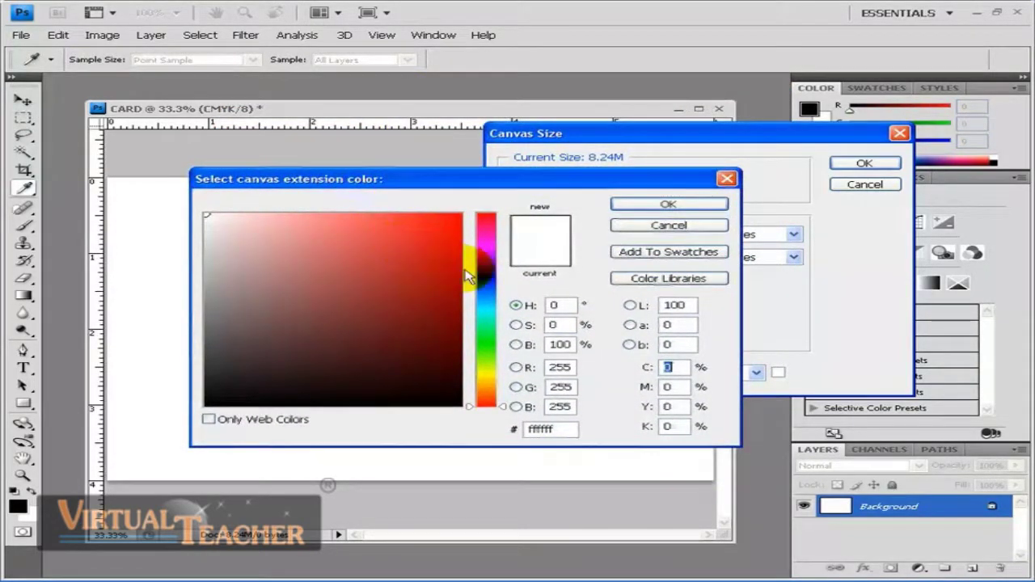
drag(492, 301, 486, 296)
click(447, 216)
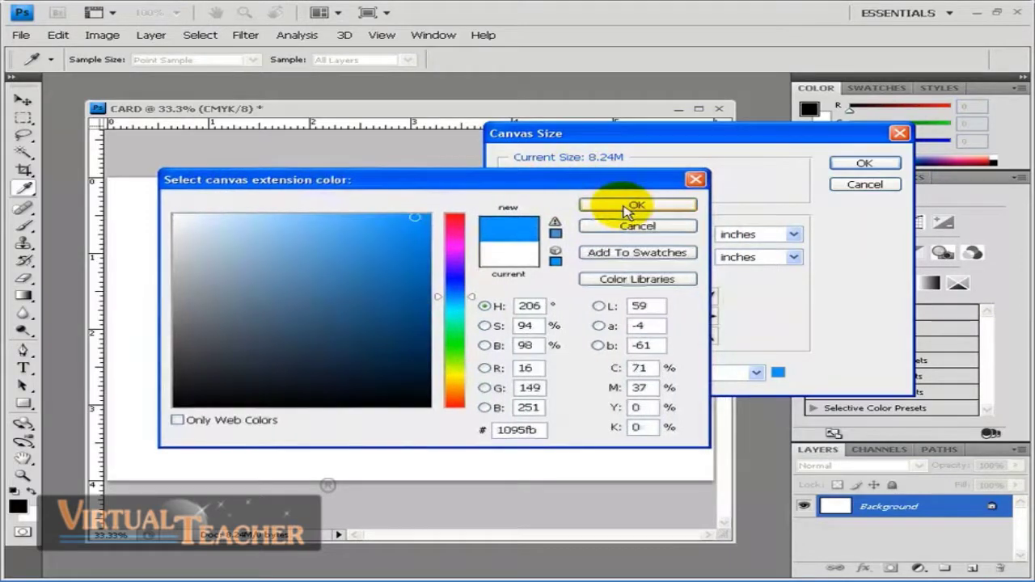
click(629, 207)
drag(665, 134, 670, 178)
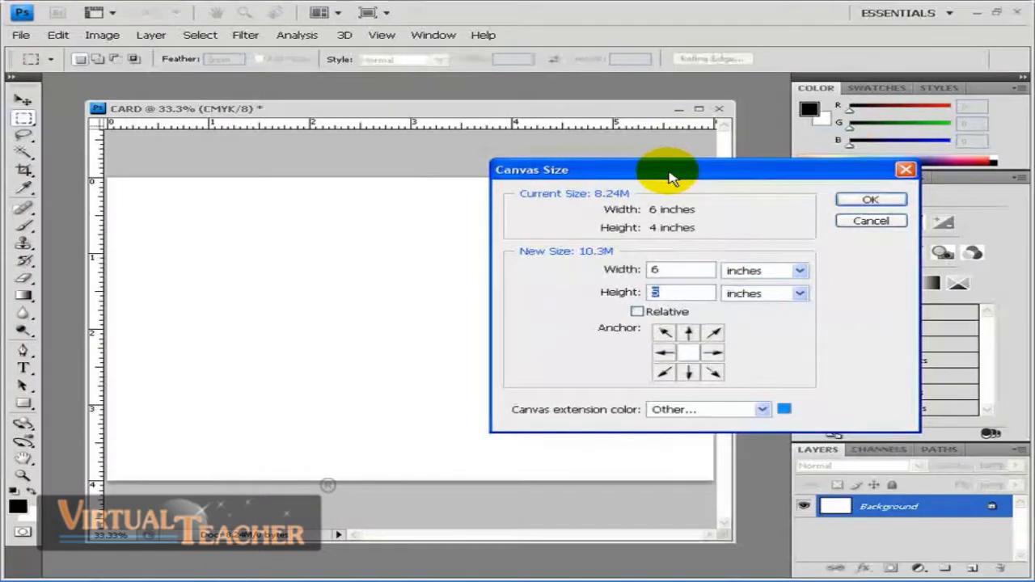
click(853, 207)
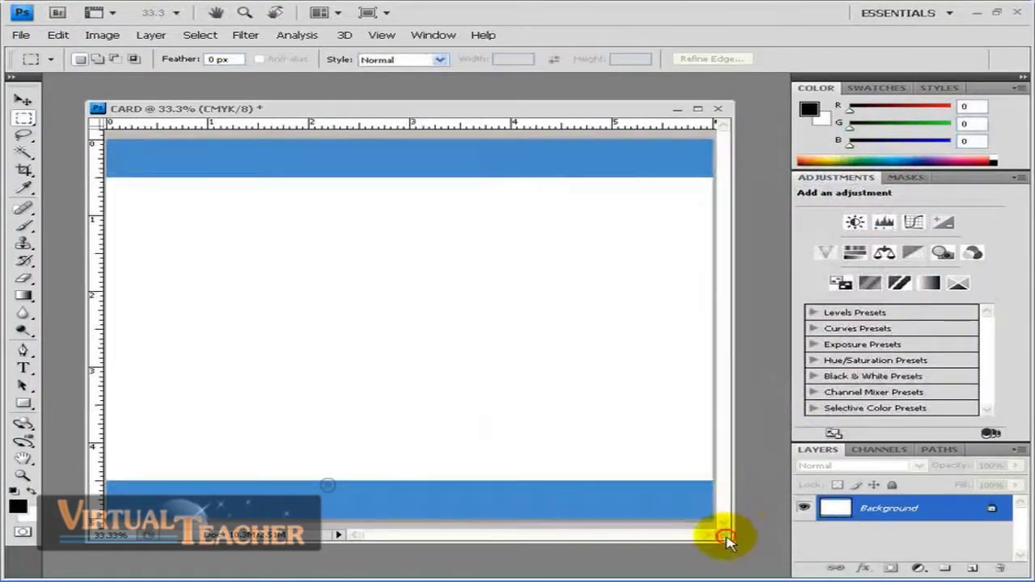
- Undo the canvas extension, returning CARD to a plain white 6 × 4 inches
drag(723, 536, 756, 579)
drag(608, 113, 598, 100)
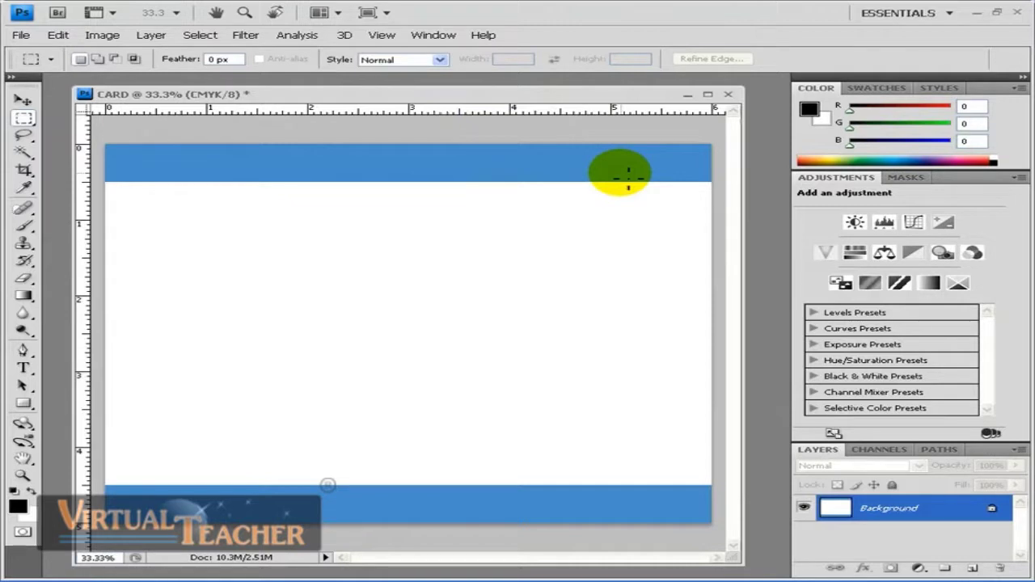
key(ctrl+z)
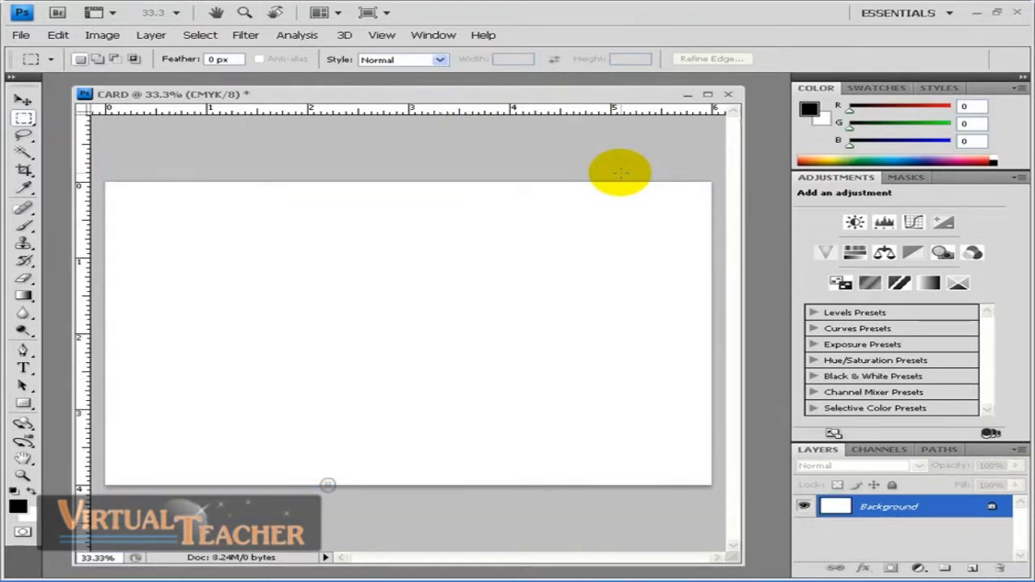
- Rotate the CARD canvas 90° clockwise with Image Rotation
click(108, 37)
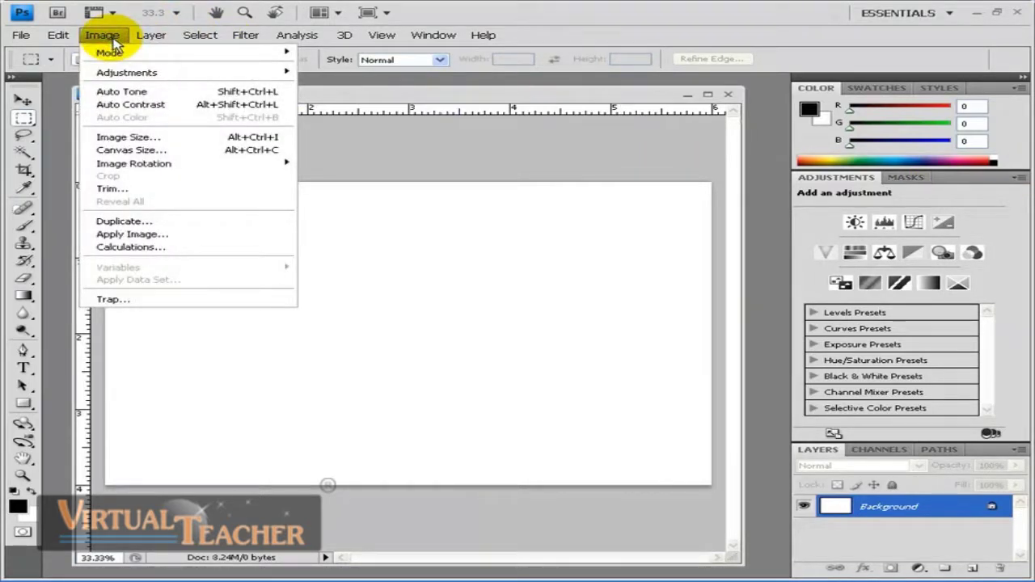
mouse_move(160, 169)
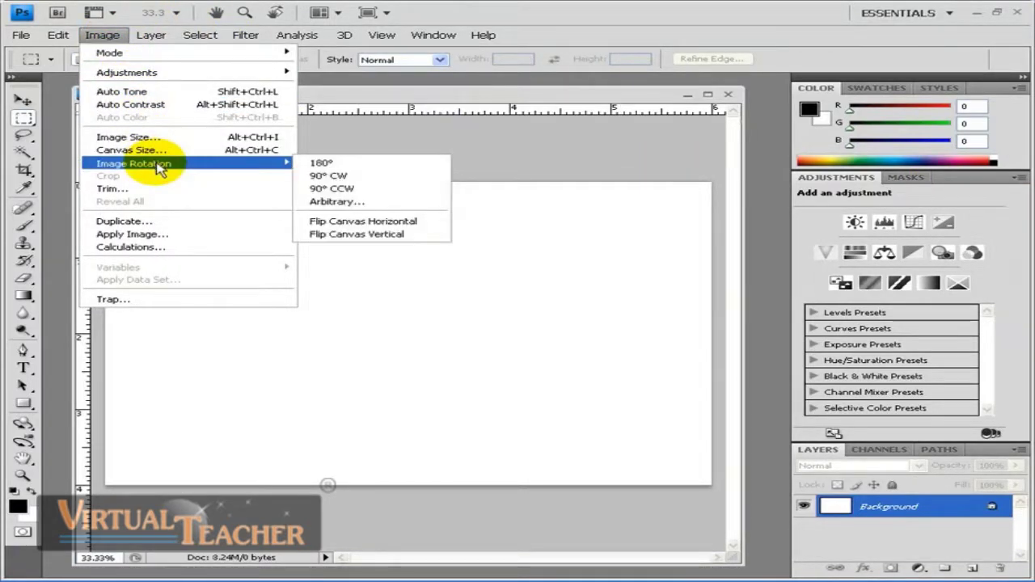
click(375, 176)
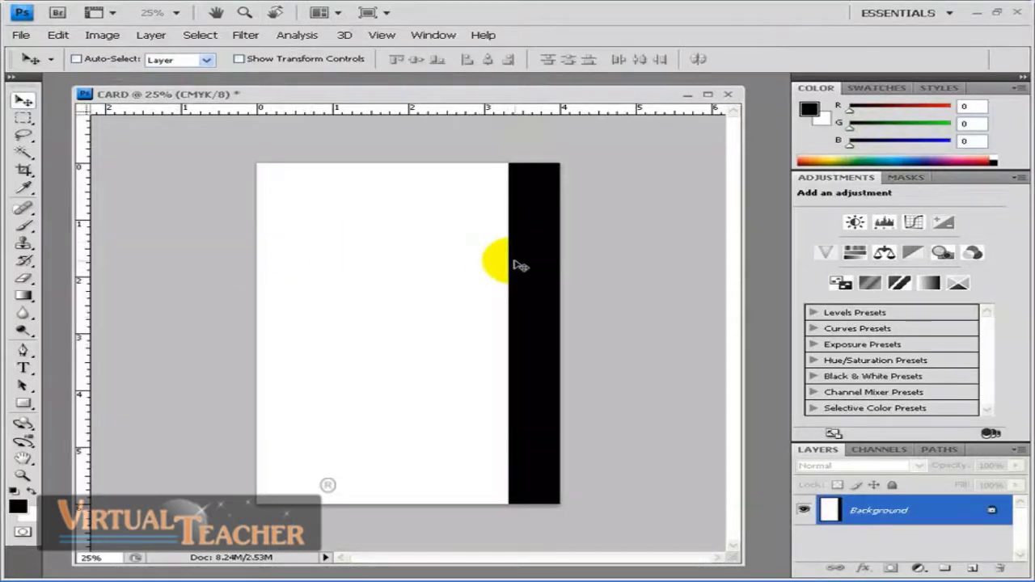
- Flip the CARD canvas horizontally
click(103, 35)
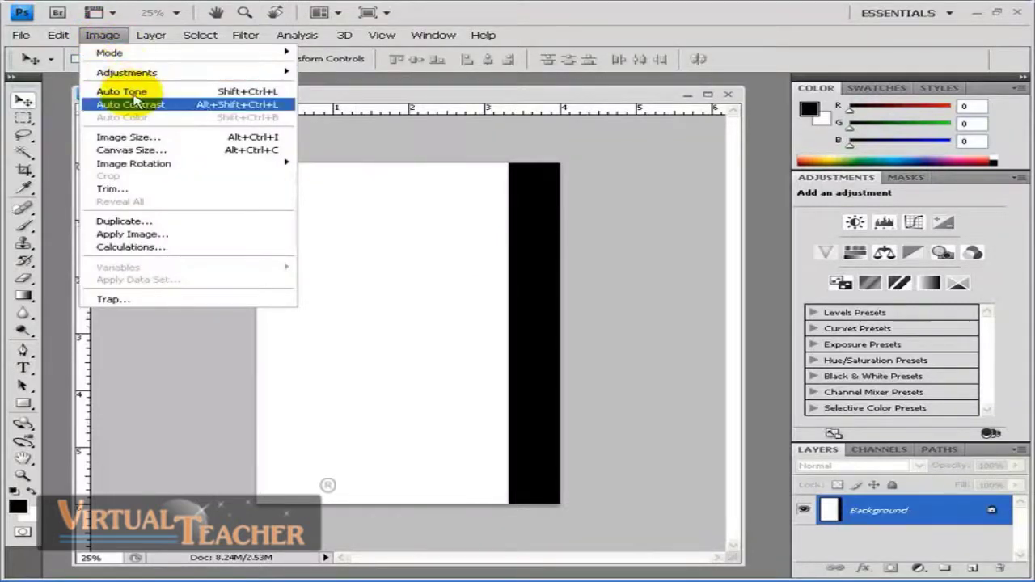
mouse_move(157, 171)
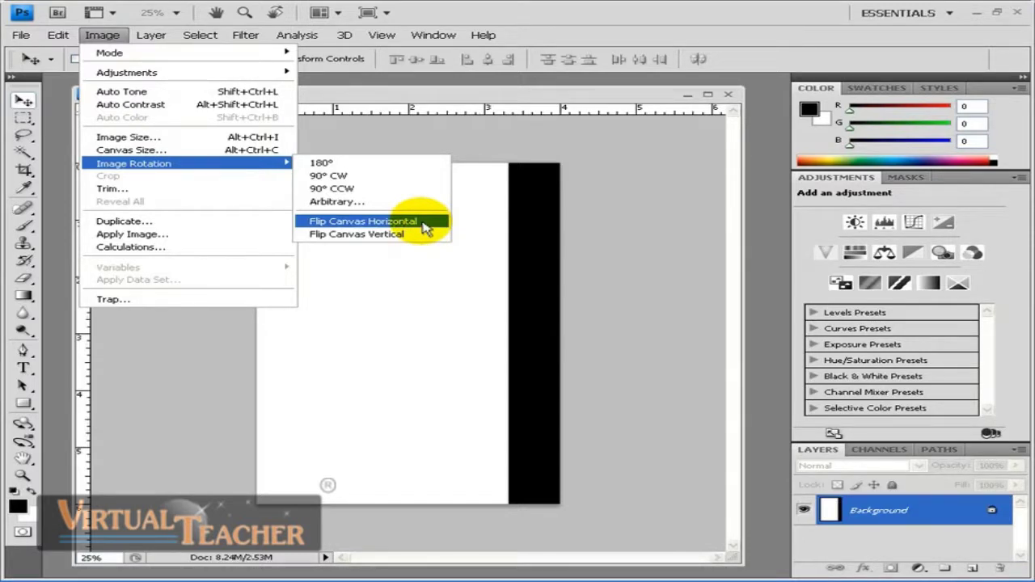
click(426, 228)
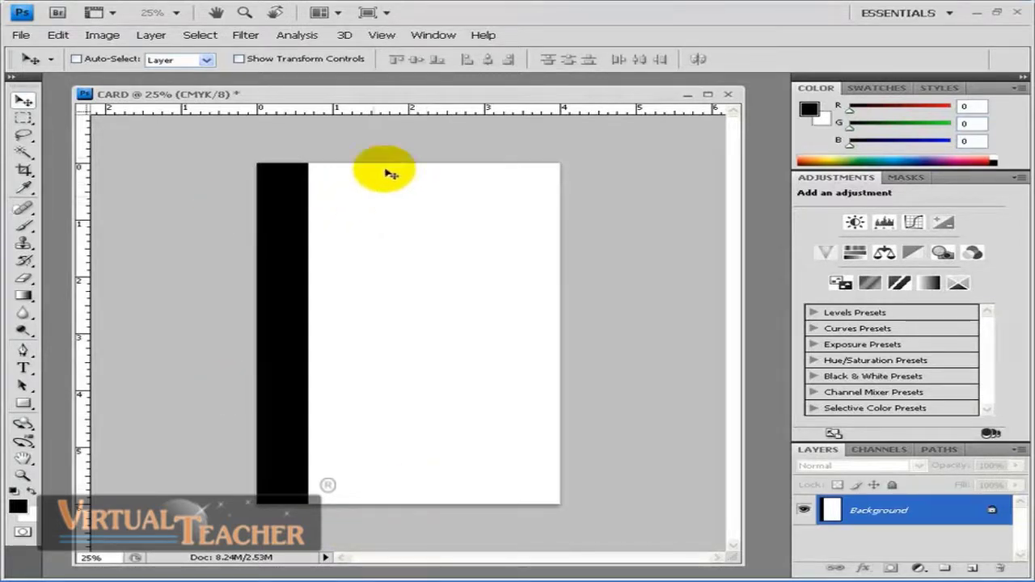
- Flip the CARD canvas vertically and nudge its window left
click(96, 35)
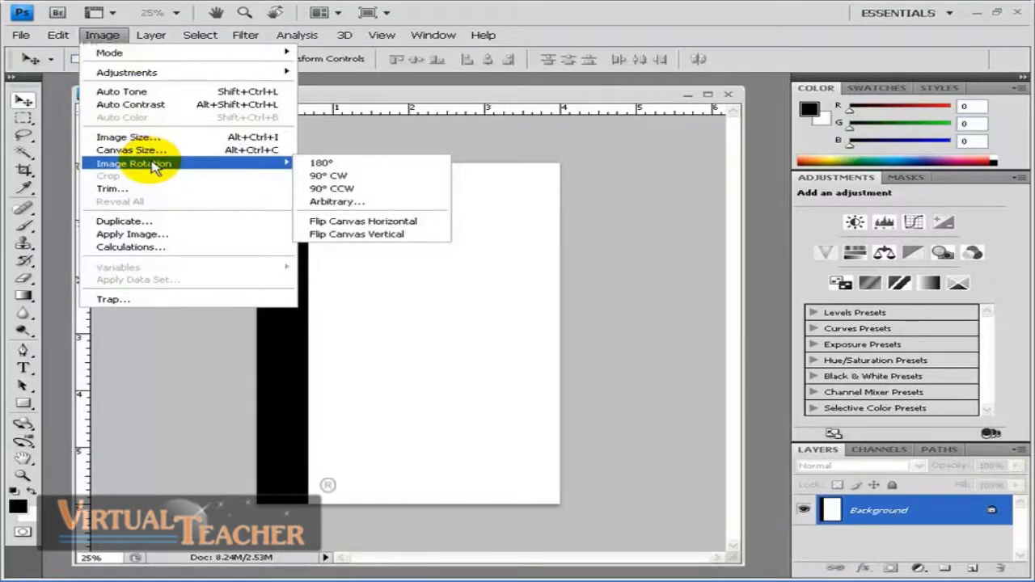
click(365, 236)
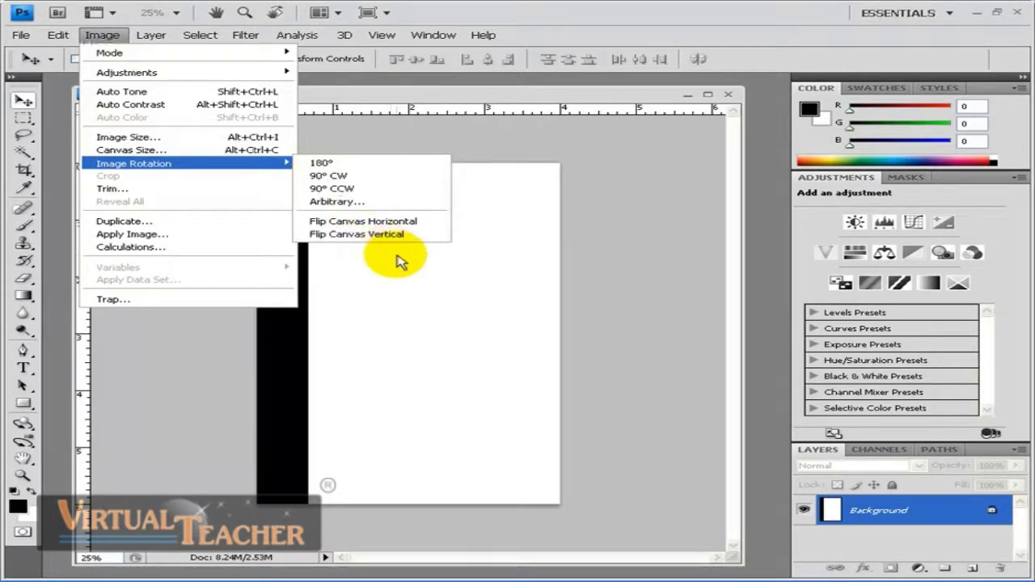
drag(360, 94, 349, 97)
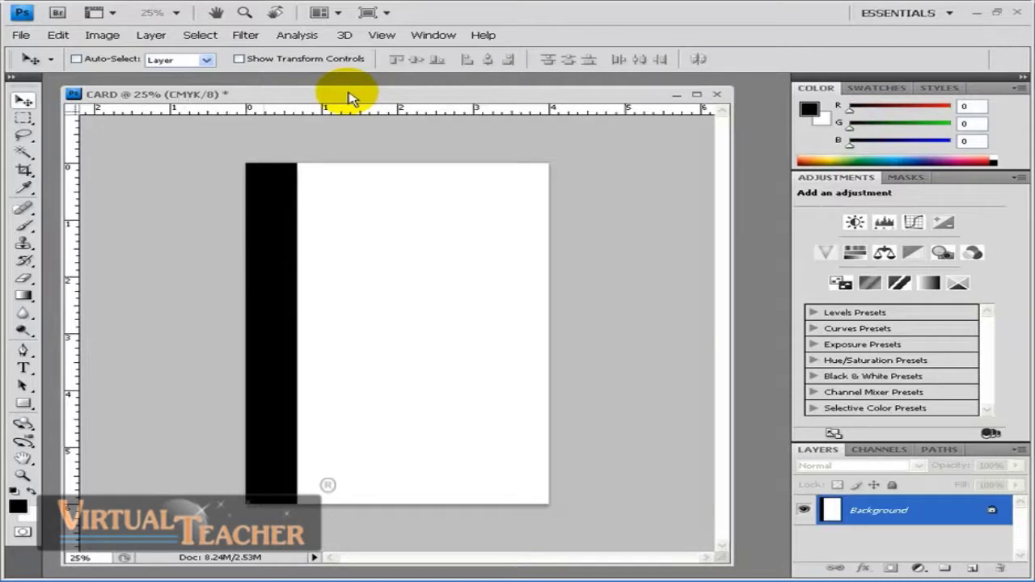
click(104, 34)
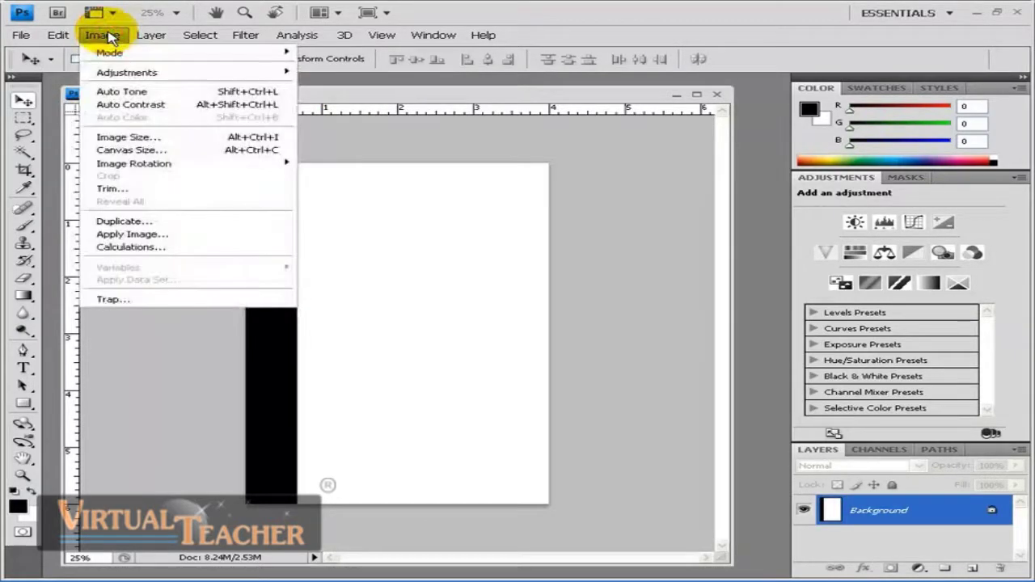
- Duplicate CARD as a new document named 'CARD 2'
click(142, 227)
drag(388, 158, 328, 220)
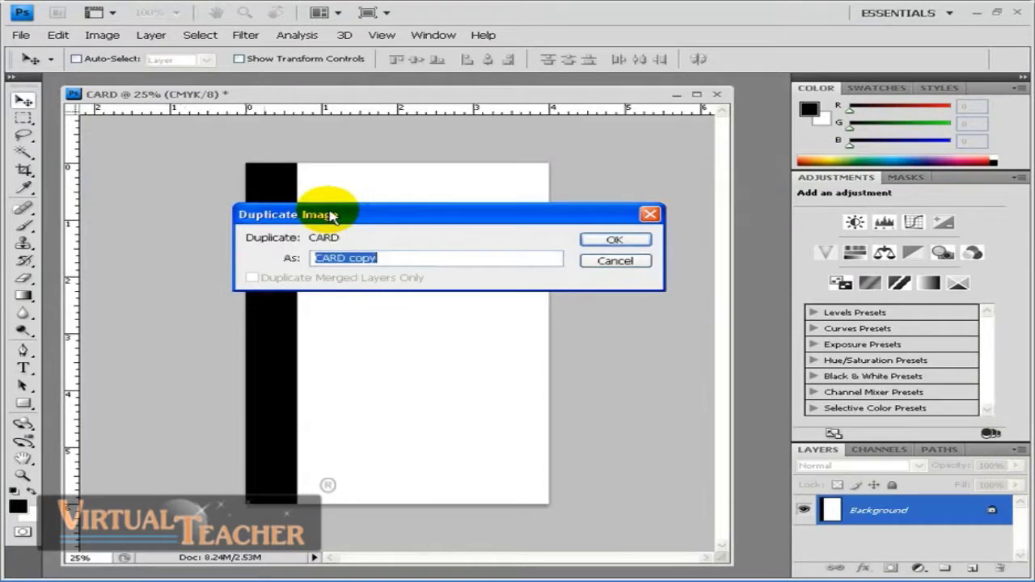
click(387, 256)
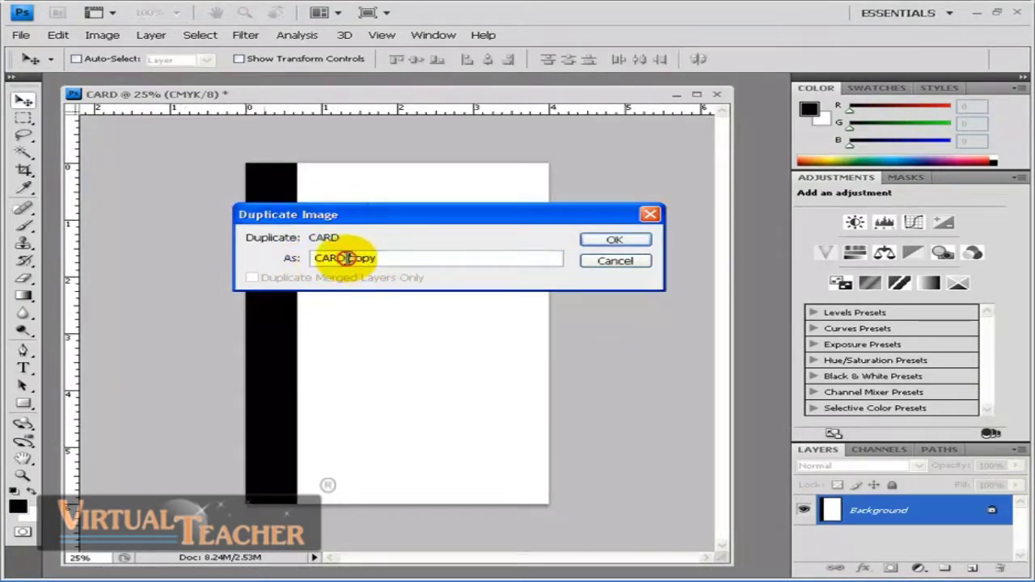
mouse_move(331, 258)
mouse_down()
mouse_move(407, 259)
mouse_move(338, 257)
mouse_up()
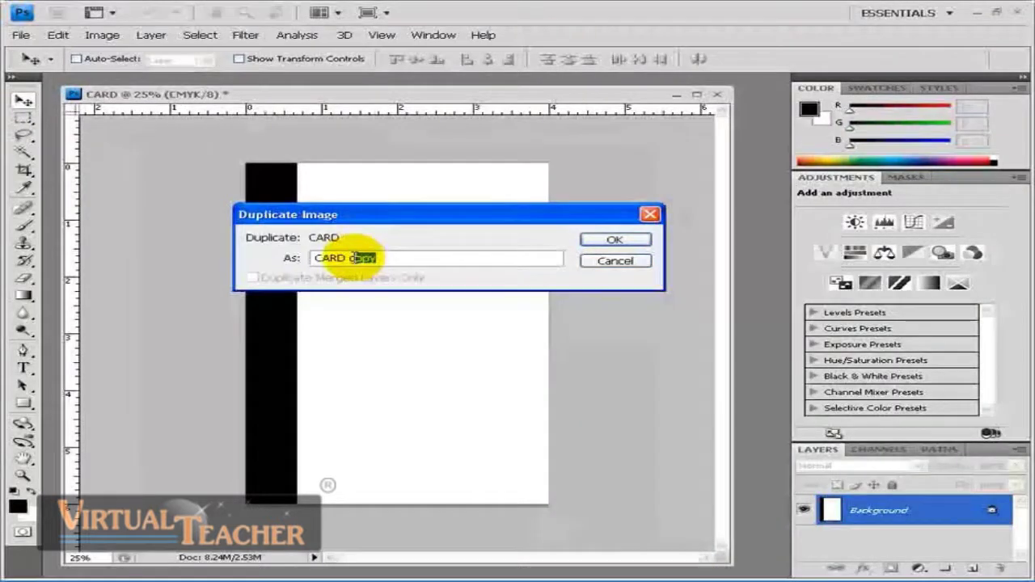
text(2)
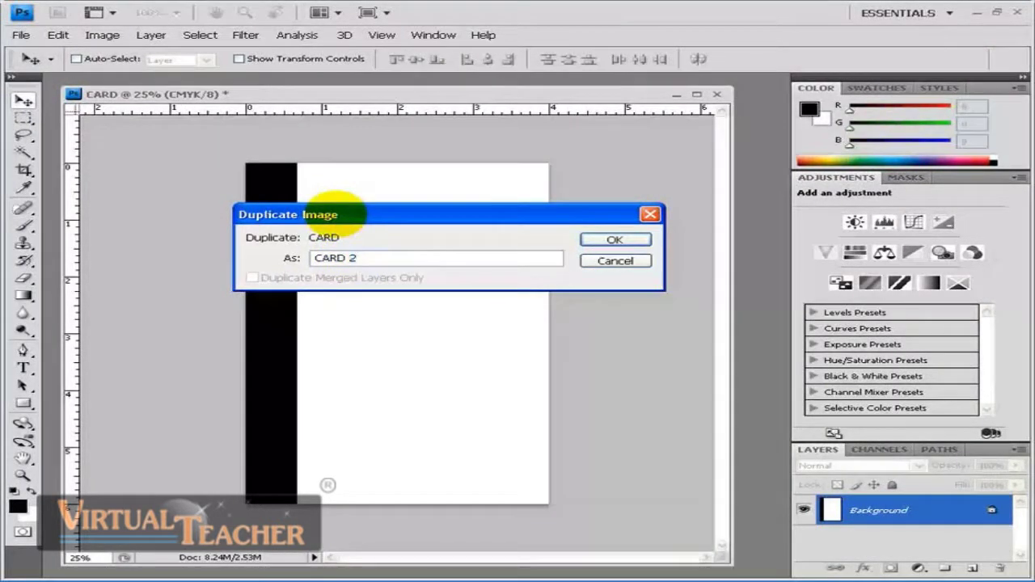
click(612, 242)
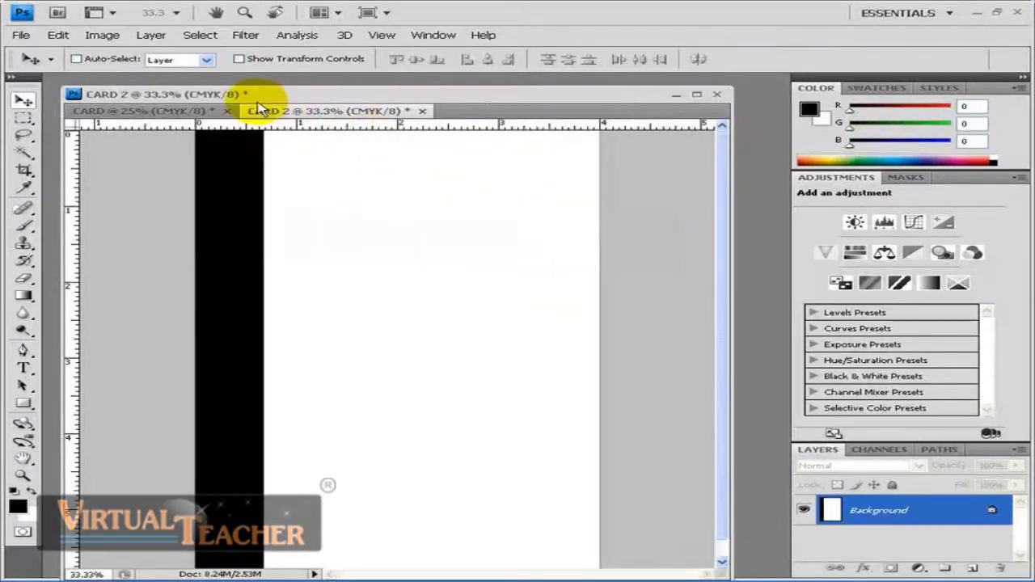
- Float CARD 2 in front of CARD and show the Color, Adjustments and Layers panels
click(184, 112)
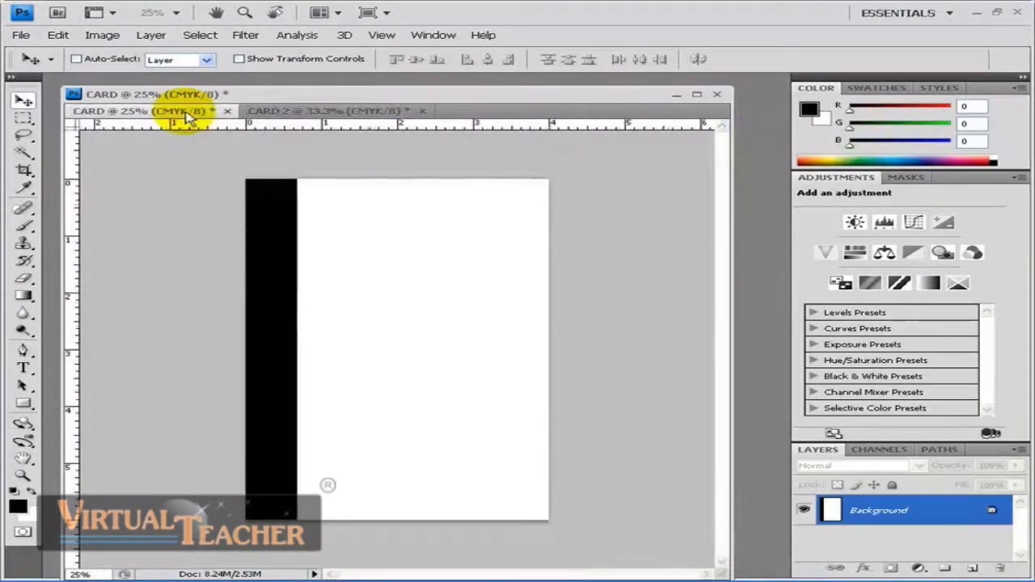
click(295, 113)
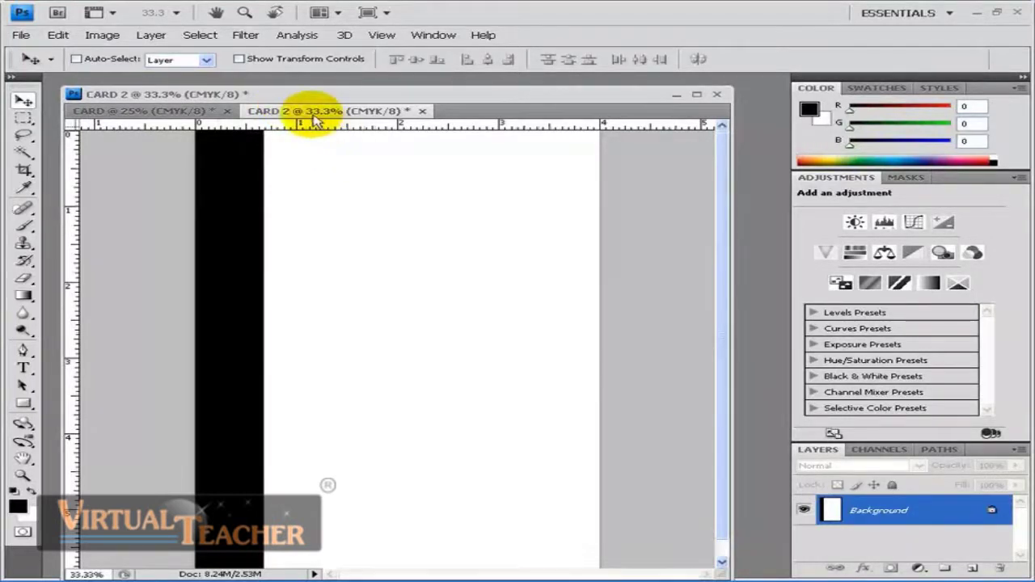
drag(300, 109, 415, 89)
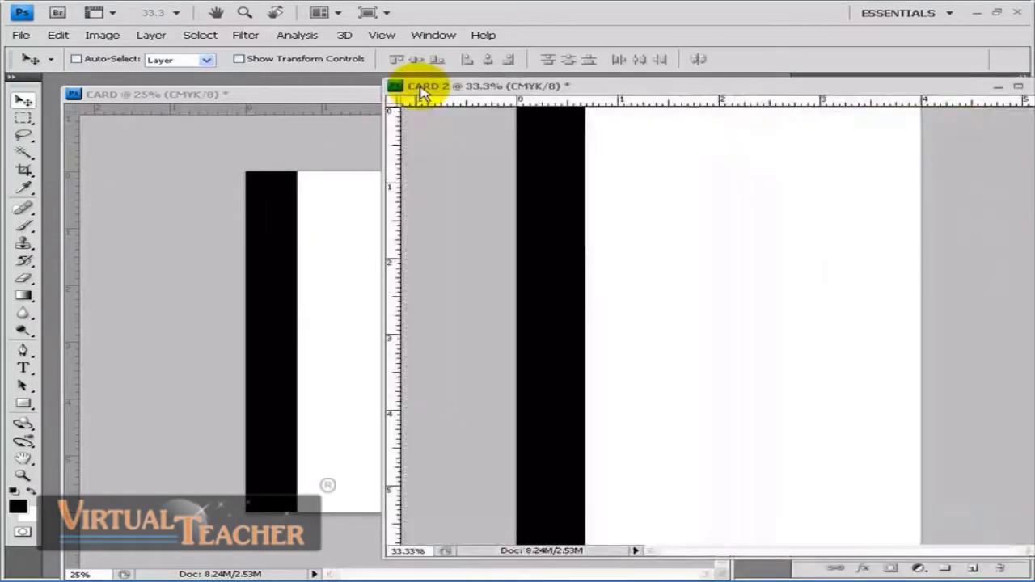
click(295, 153)
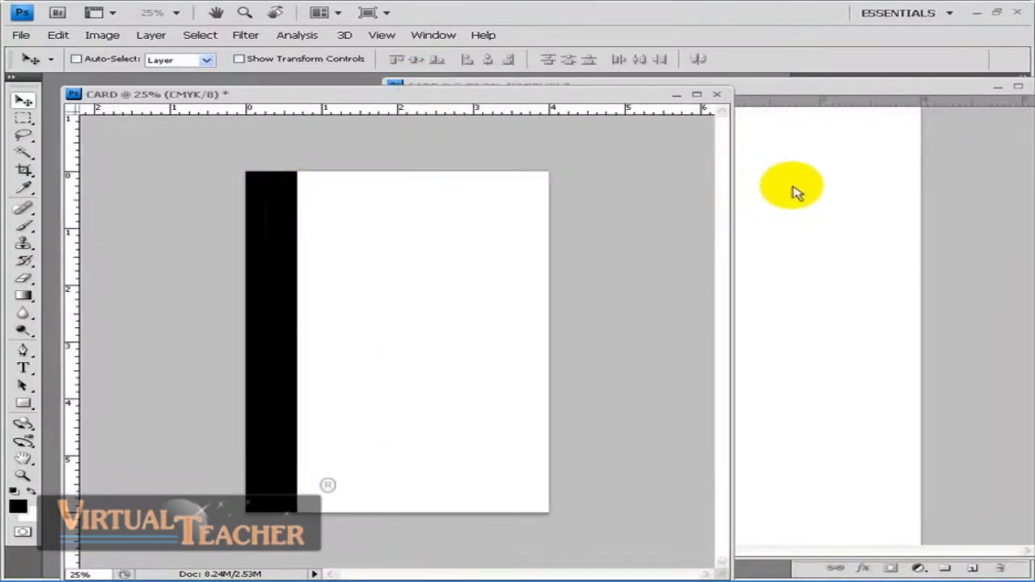
click(795, 187)
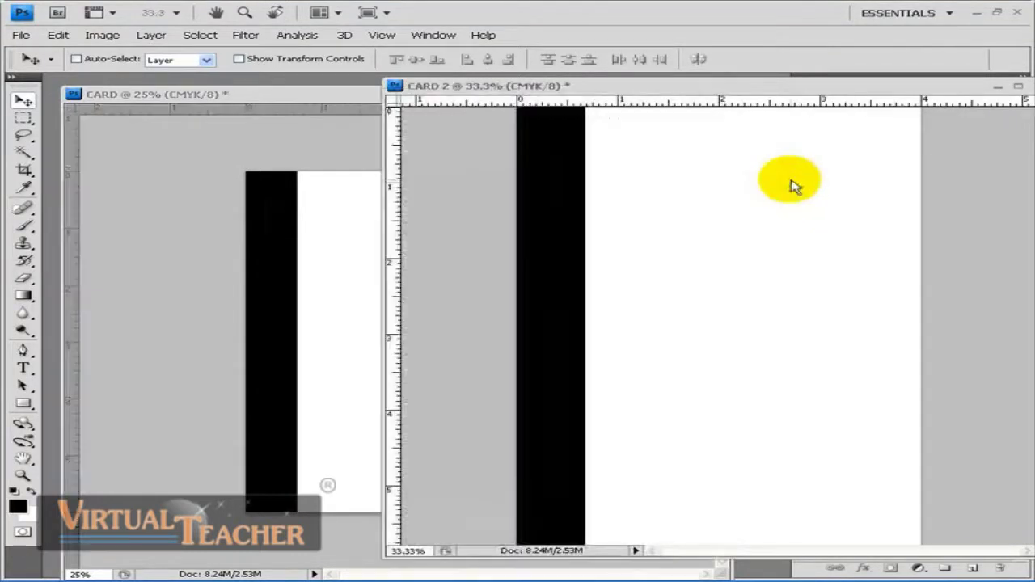
key(Tab)
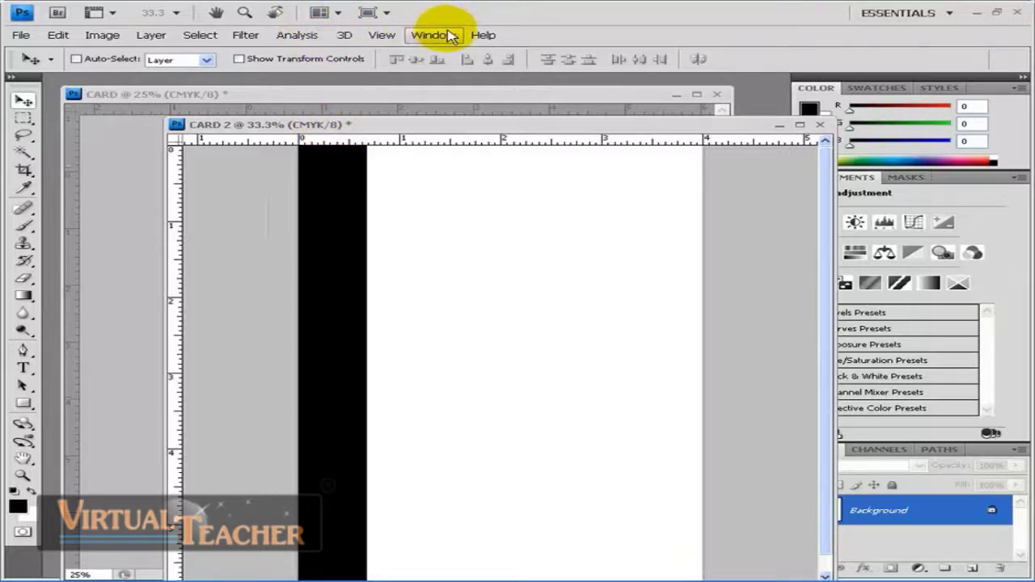
- Tile CARD and CARD 2 side by side in a 2-up vertical layout
click(340, 14)
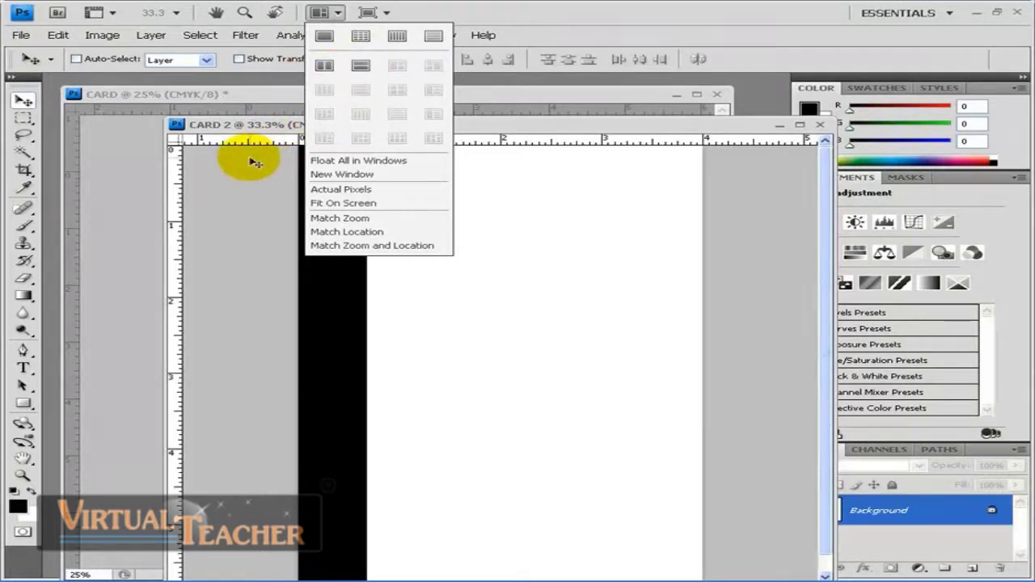
click(324, 68)
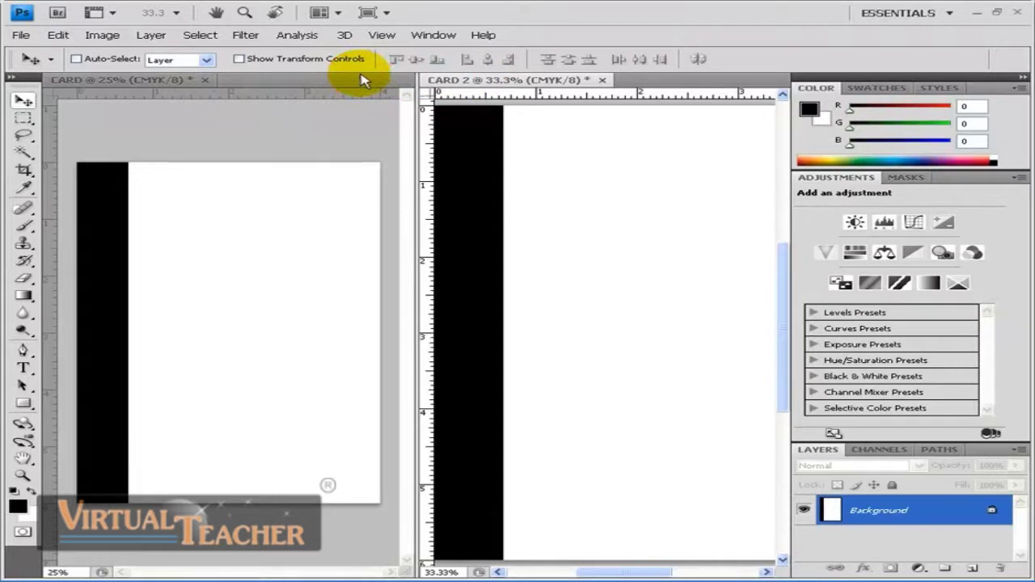
click(547, 121)
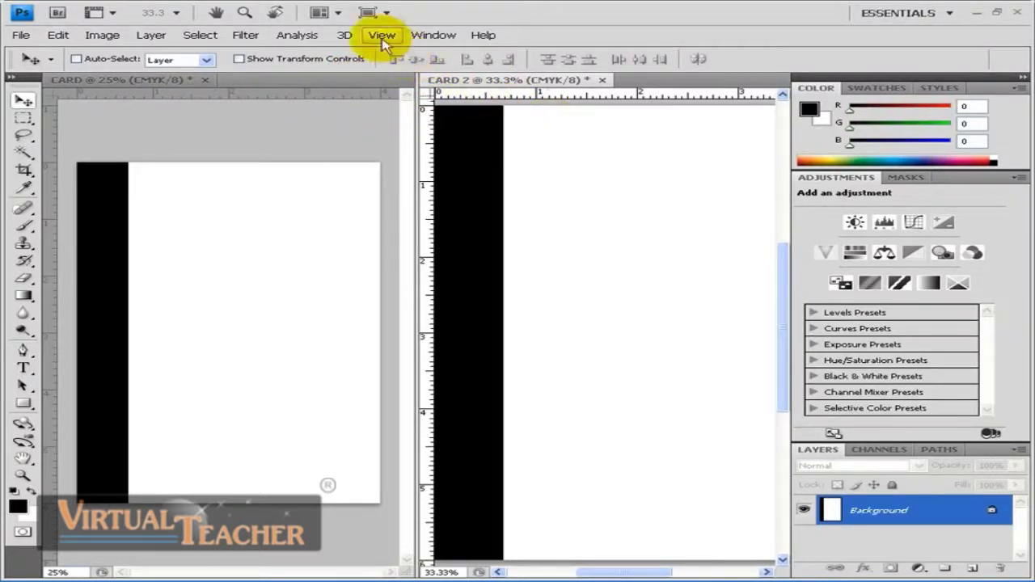
- Restack them in 2-up horizontal panes and match CARD 2 to CARD's 25% zoom and location
click(338, 14)
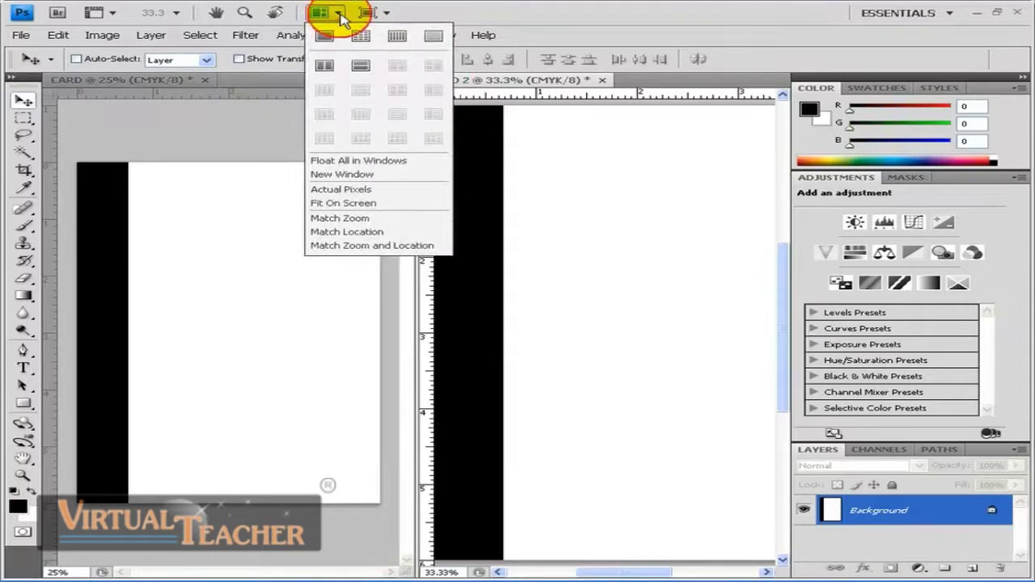
click(360, 67)
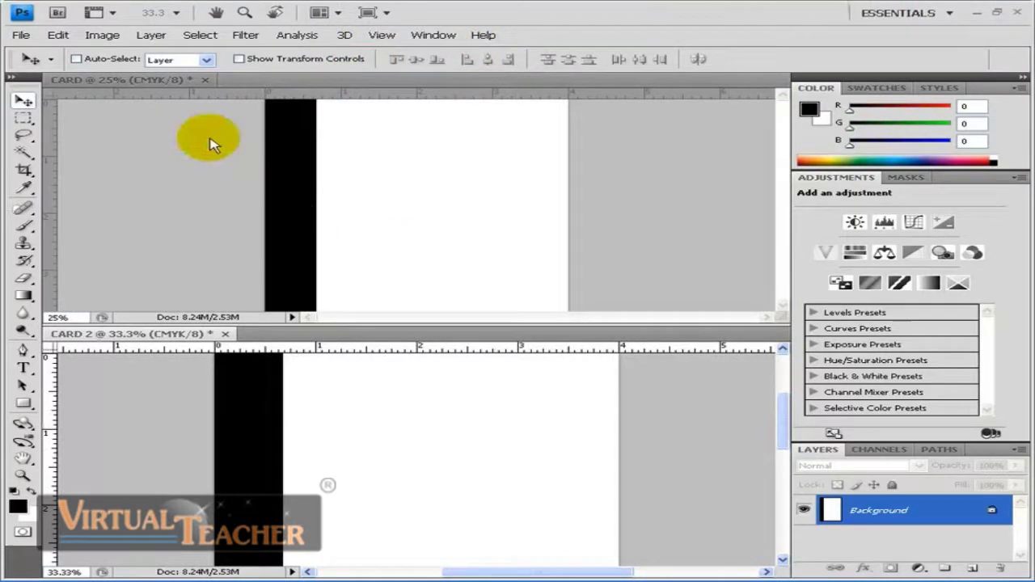
click(338, 15)
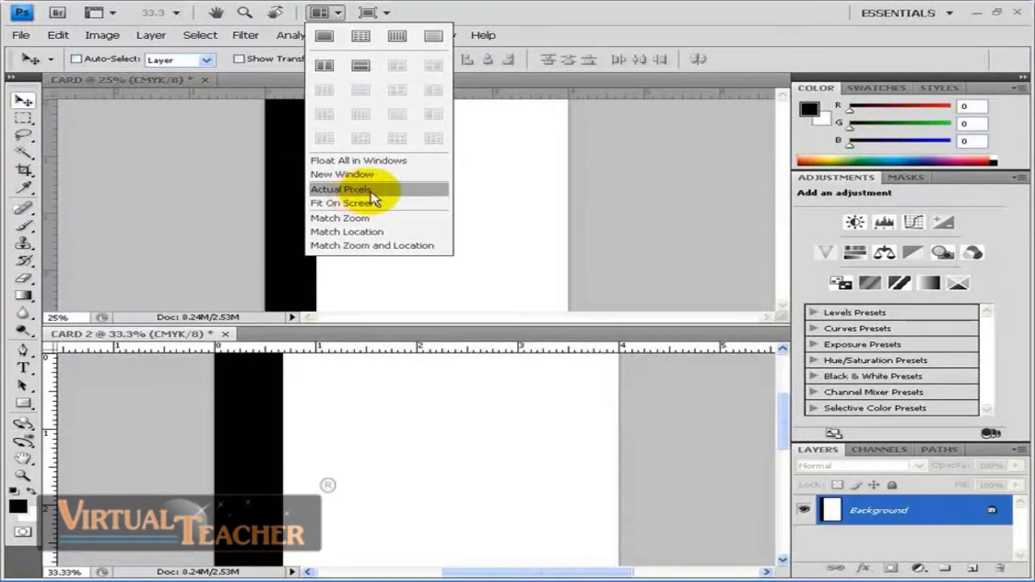
click(372, 245)
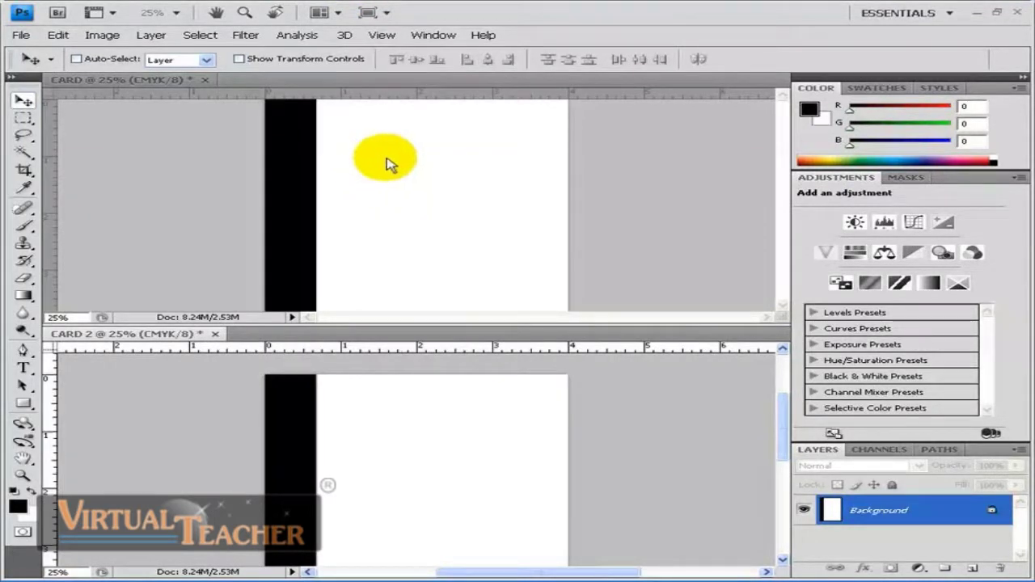
click(437, 35)
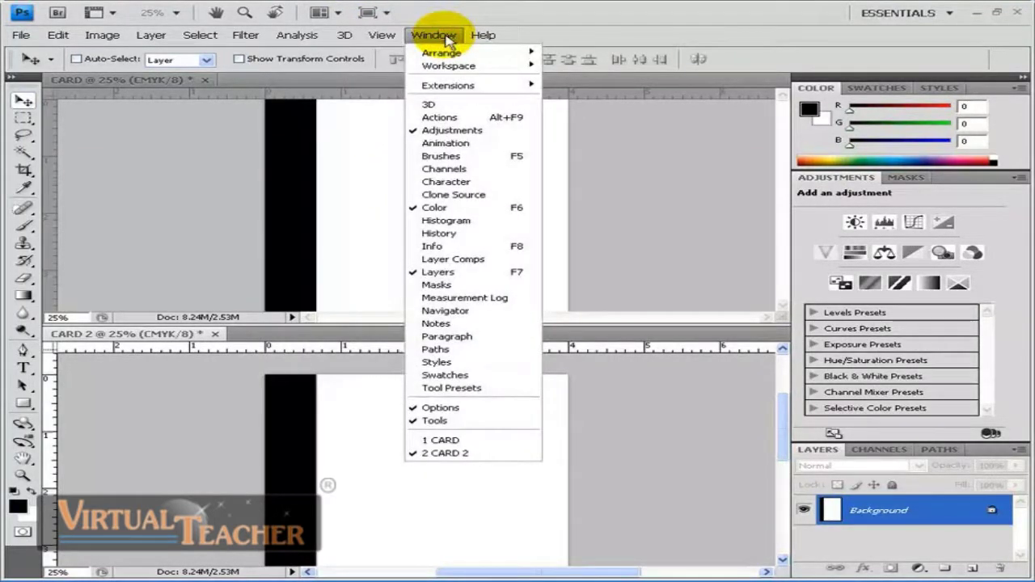
- Tile CARD 2 and CARD side by side, then float CARD 2 in its own window
mouse_move(453, 55)
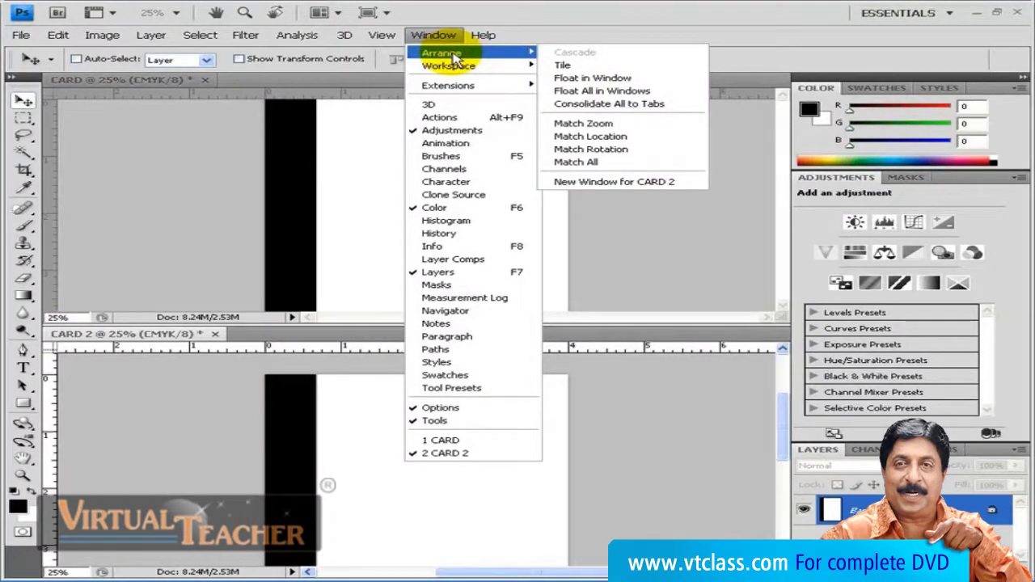
click(595, 66)
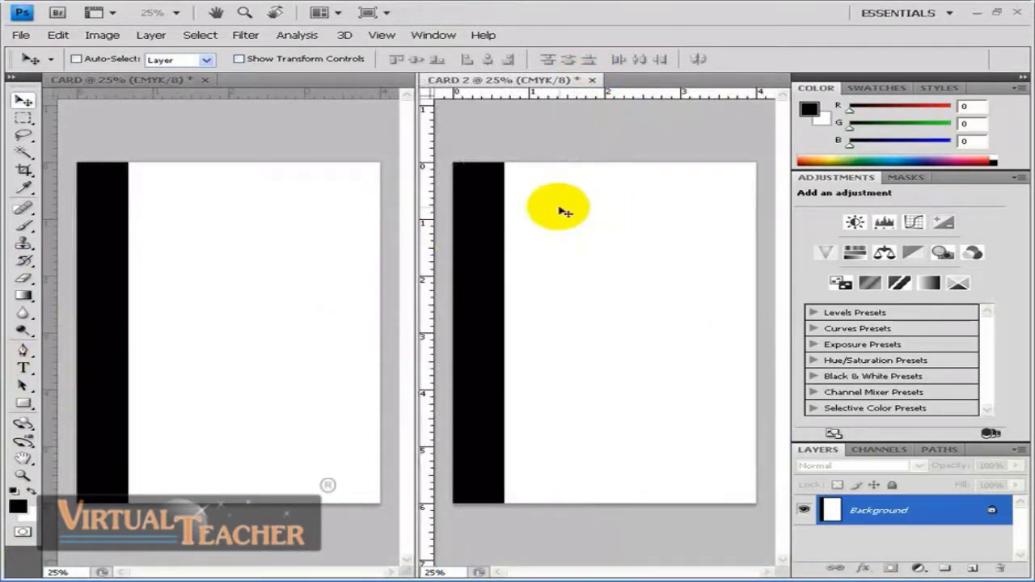
click(433, 35)
mouse_move(443, 55)
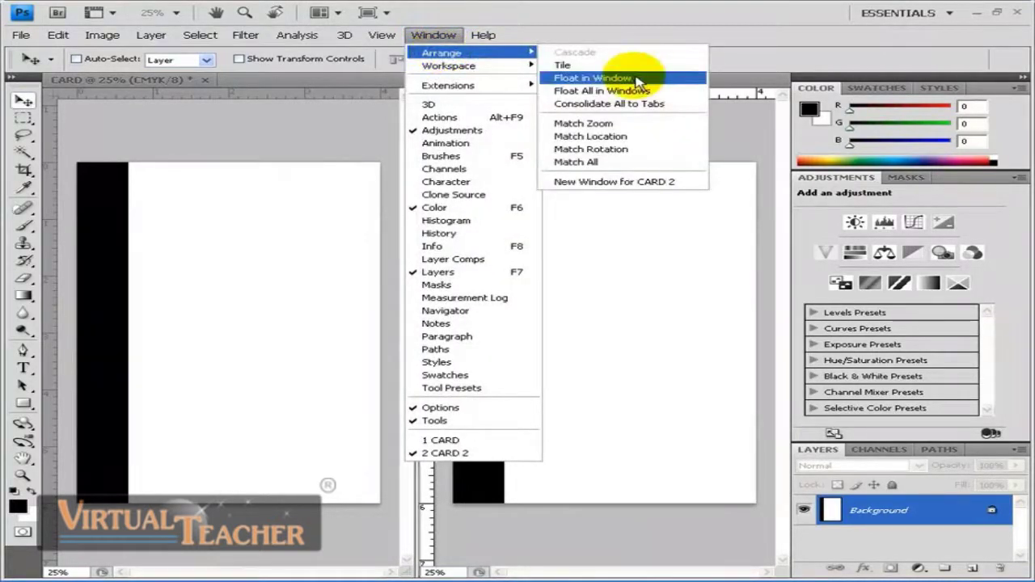
click(637, 78)
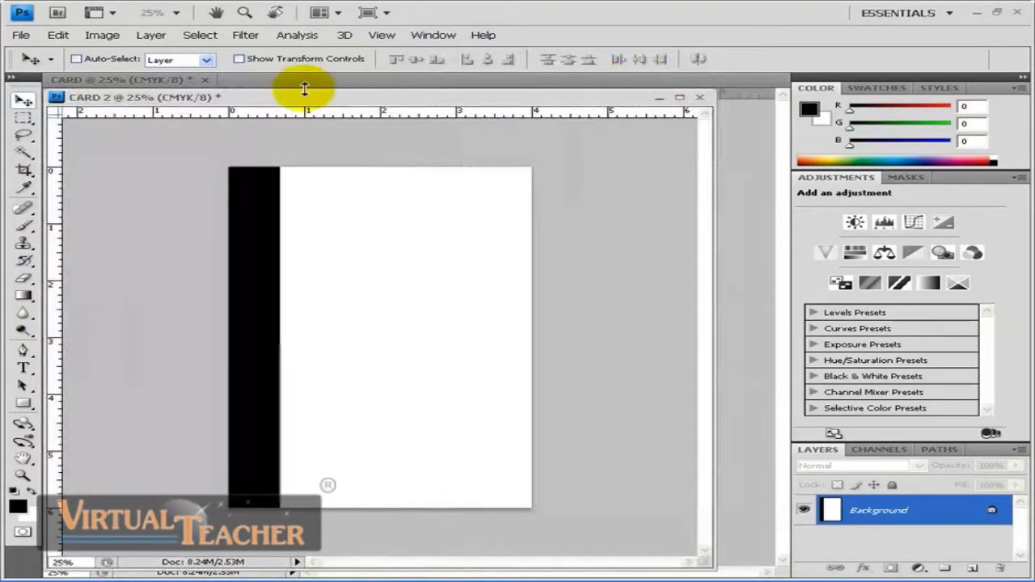
- Maximize and restore the floating CARD 2 window, then move it down and right
double_click(231, 98)
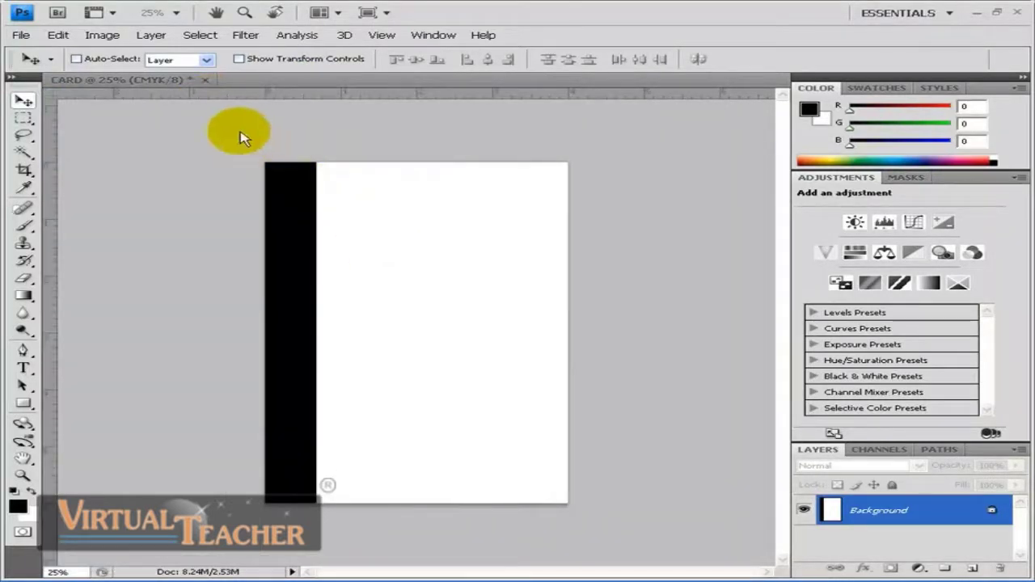
double_click(267, 100)
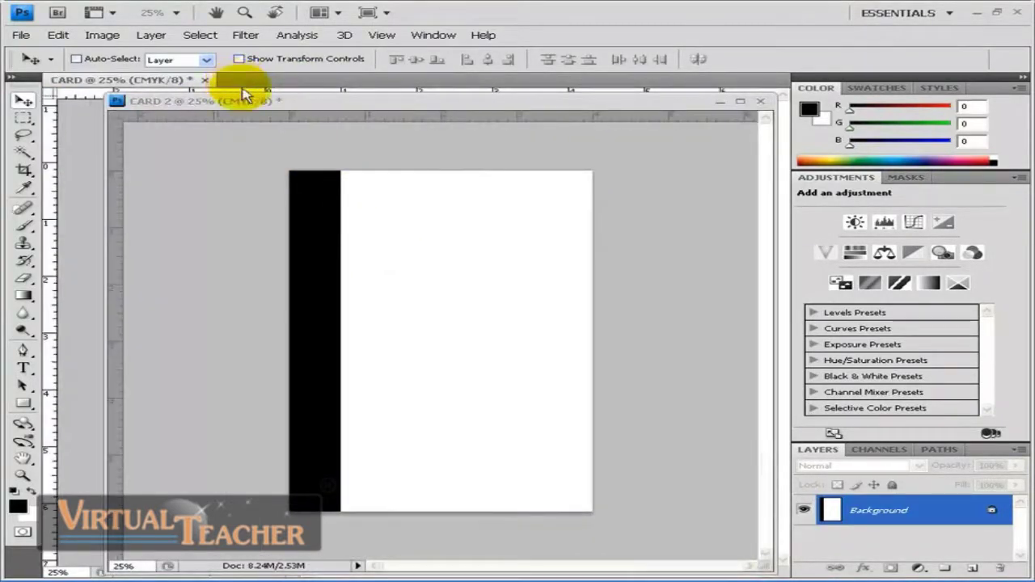
drag(243, 95, 300, 162)
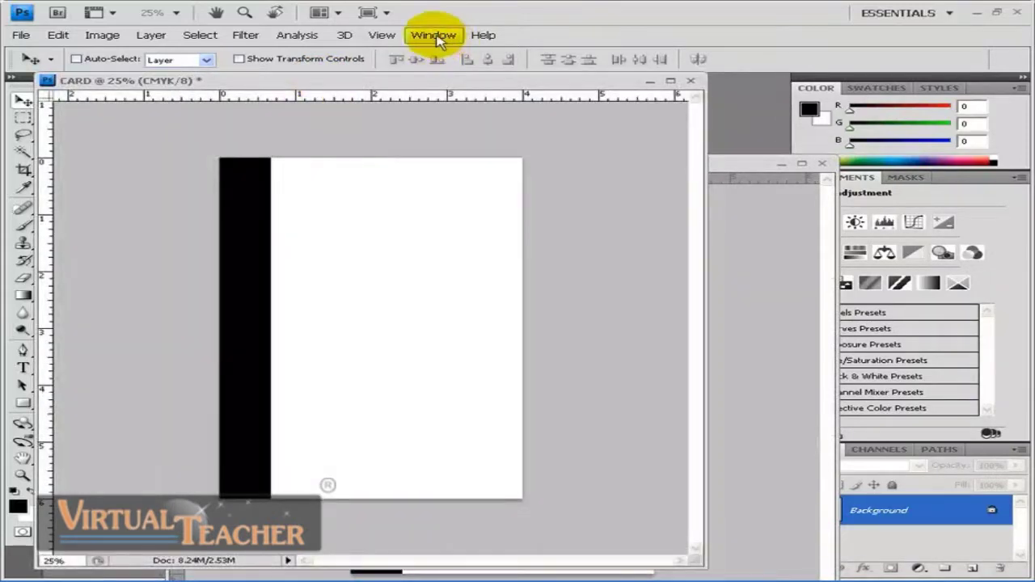
click(434, 35)
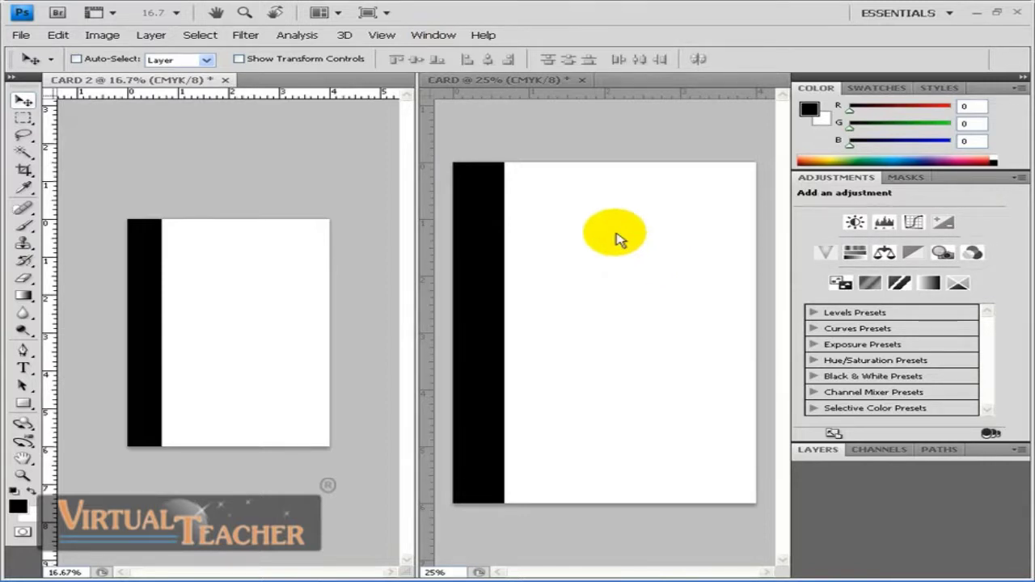
click(420, 39)
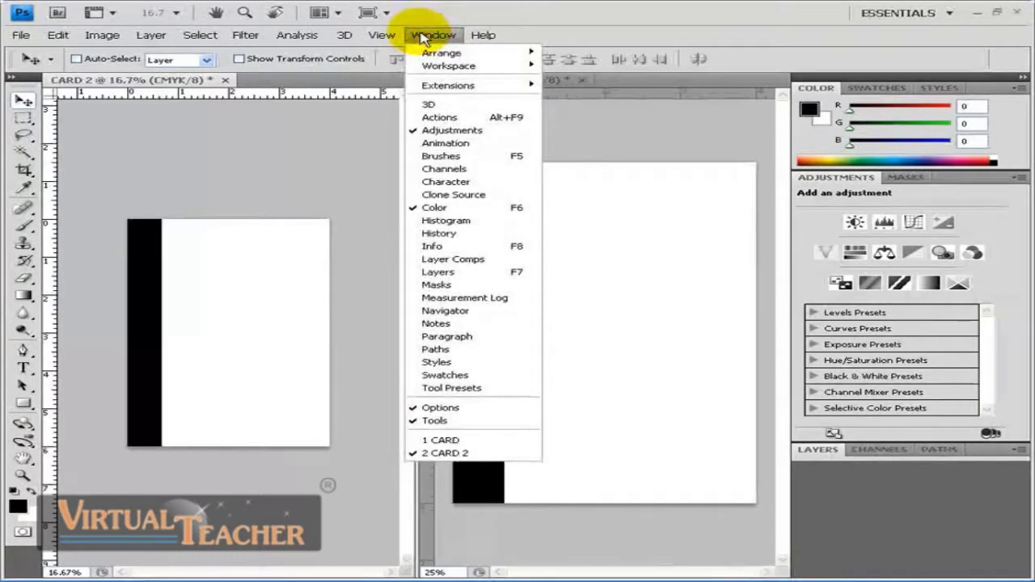
- Match CARD to CARD 2's 16.7% zoom, then apply Match All for zoom and location
mouse_move(434, 57)
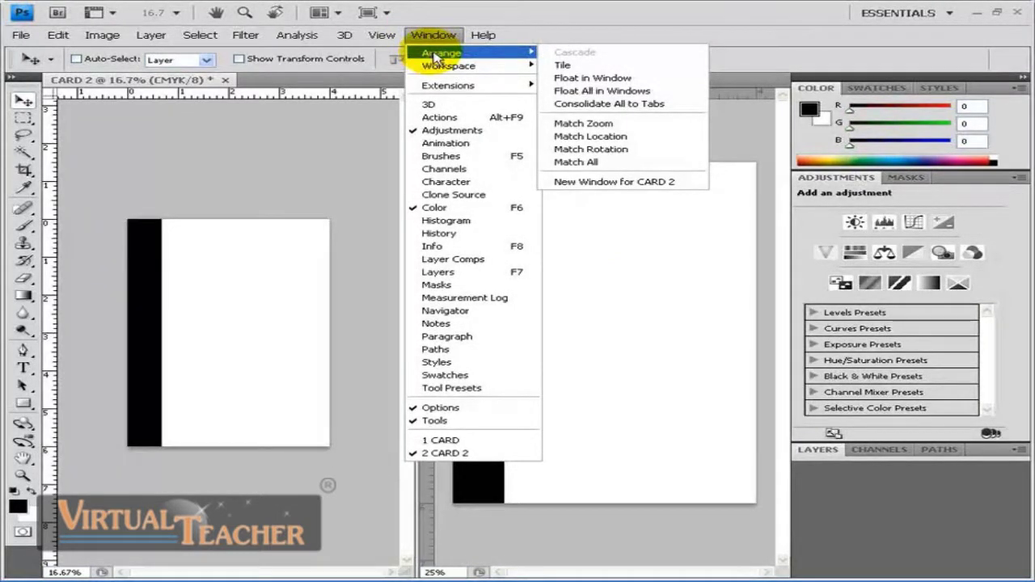
click(612, 126)
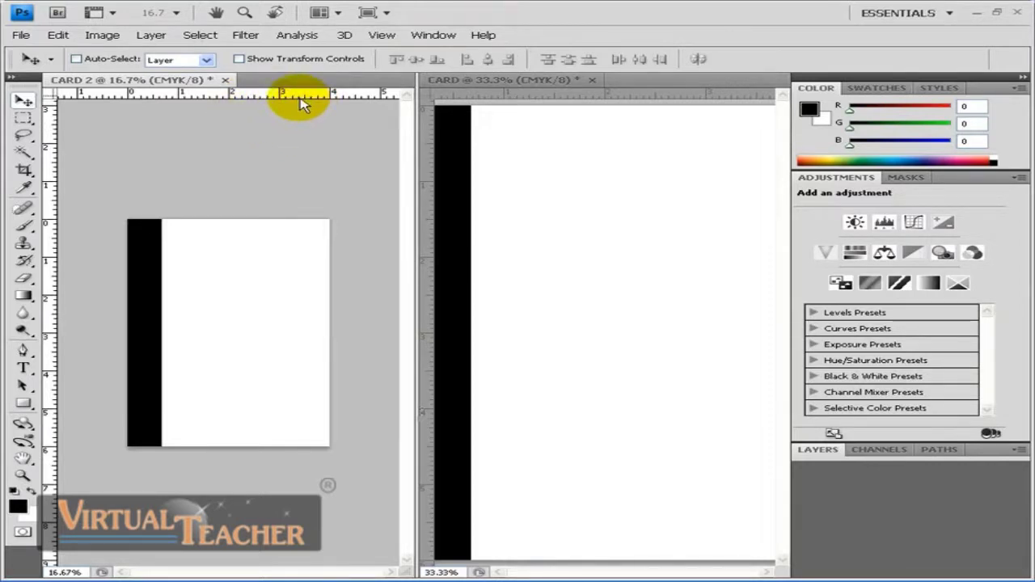
click(434, 37)
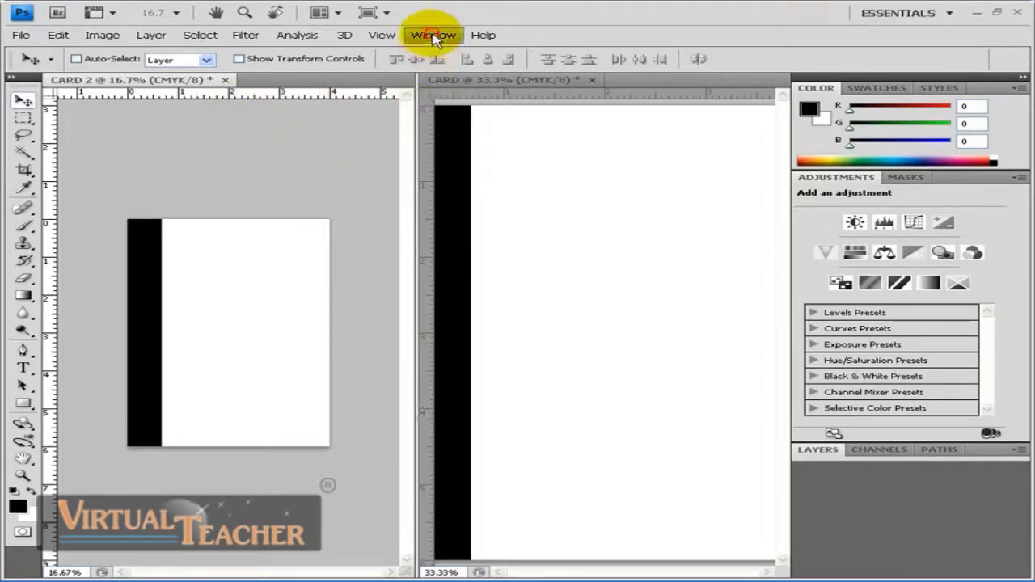
mouse_move(490, 52)
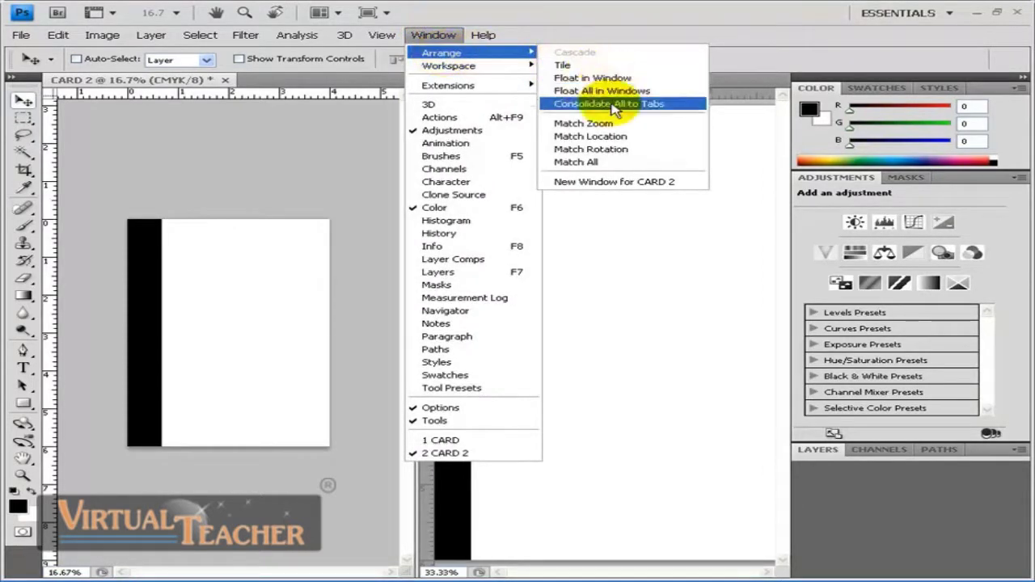
click(608, 165)
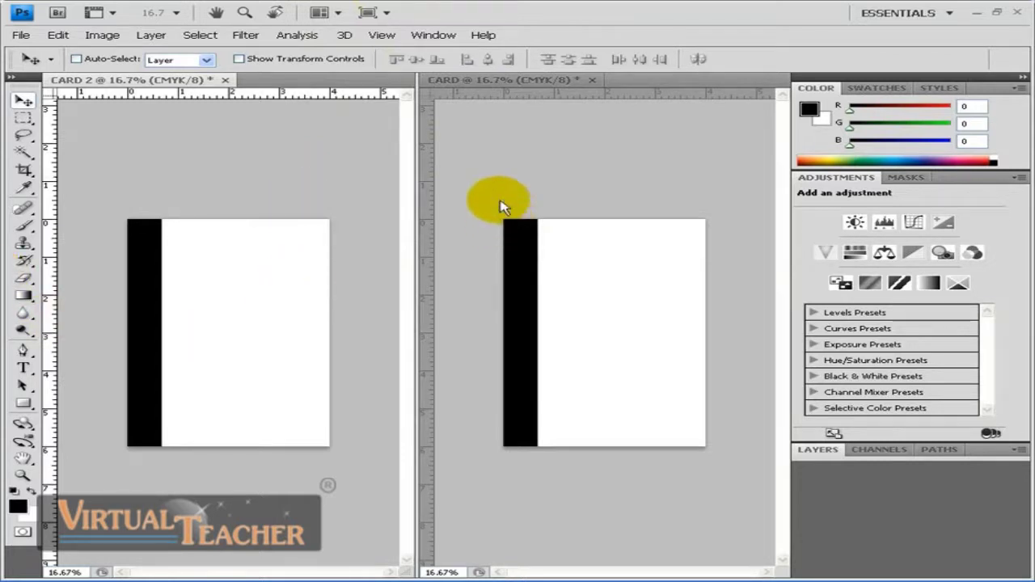
- Go from Full Screen Mode With Menu Bar to plain Full Screen, confirming the Full Screen message
click(388, 13)
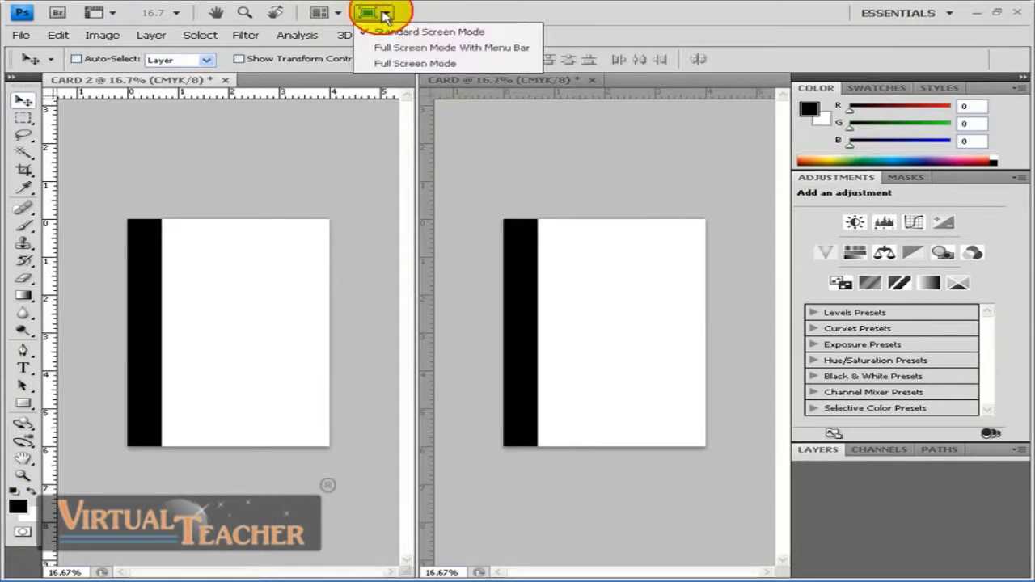
click(426, 49)
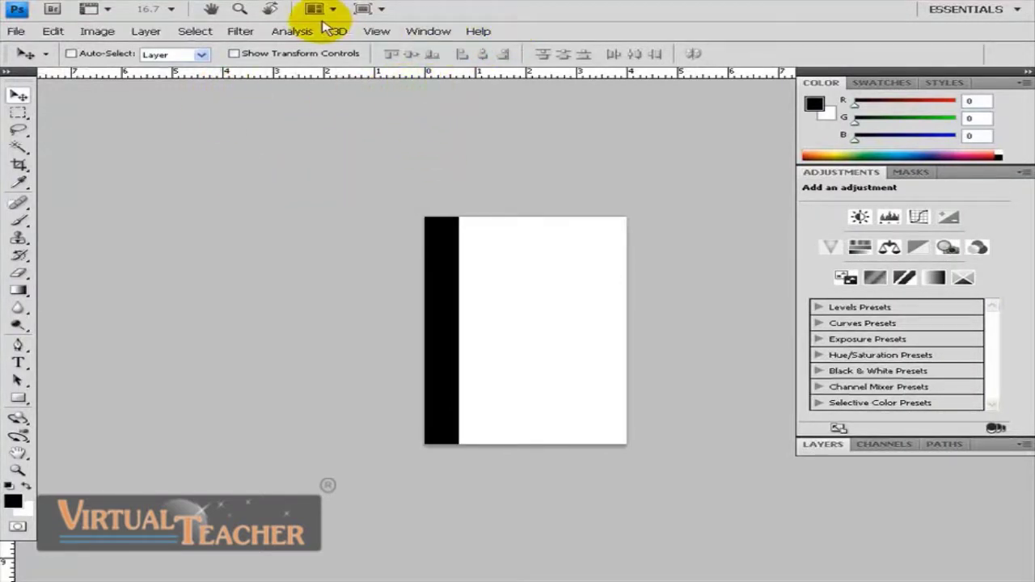
click(369, 9)
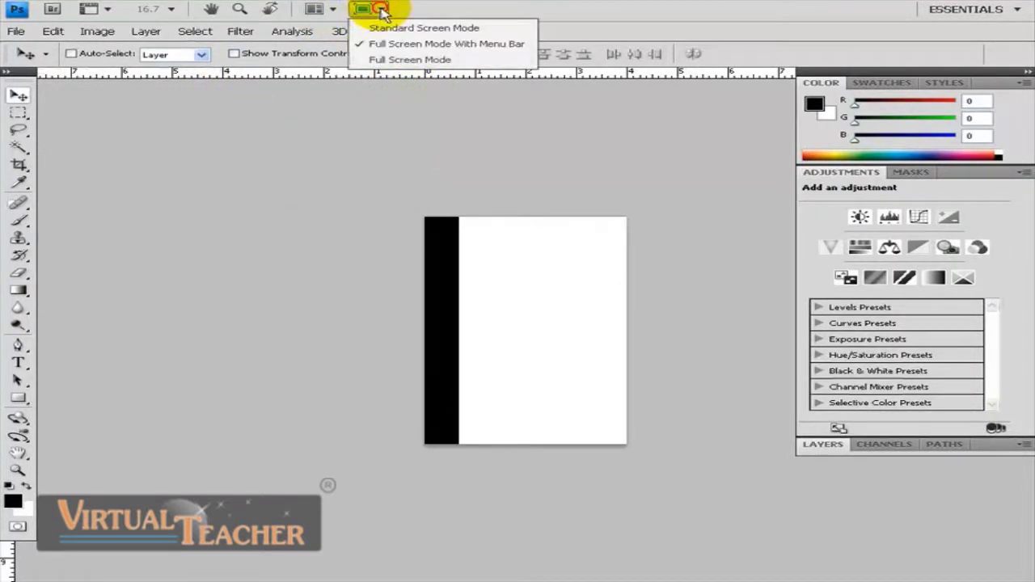
click(419, 61)
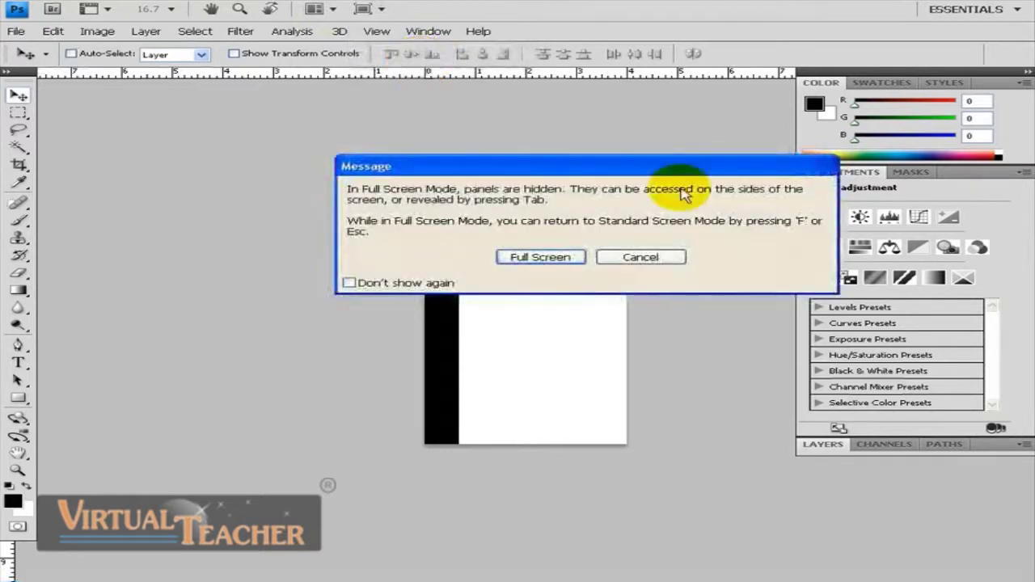
drag(683, 178, 562, 173)
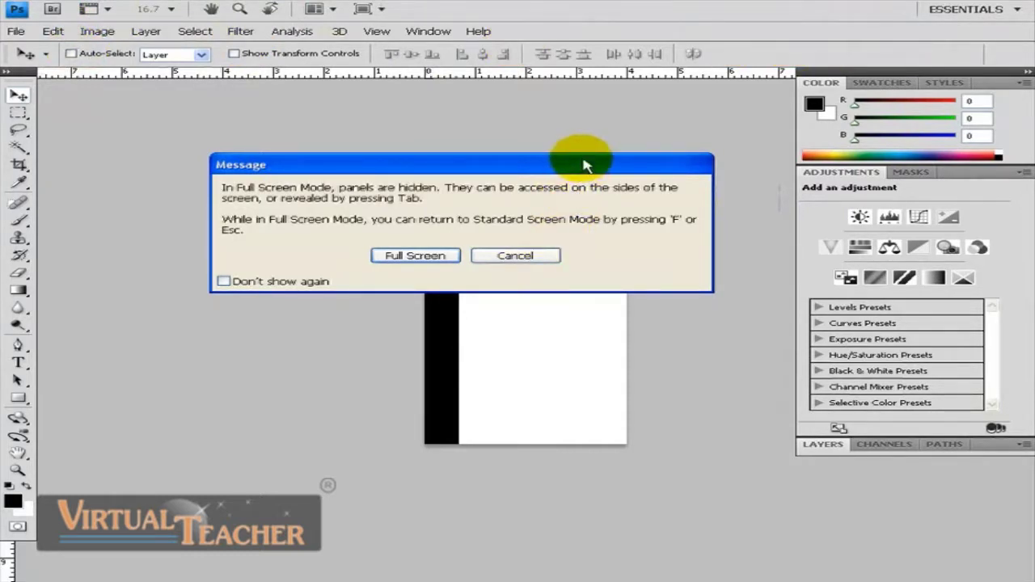
drag(582, 164, 585, 147)
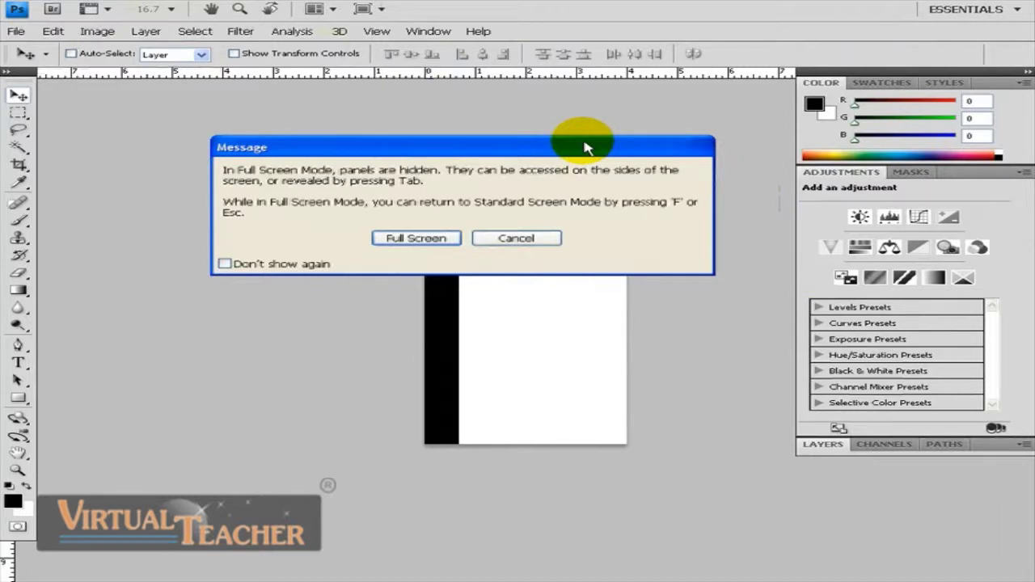
drag(586, 148, 573, 149)
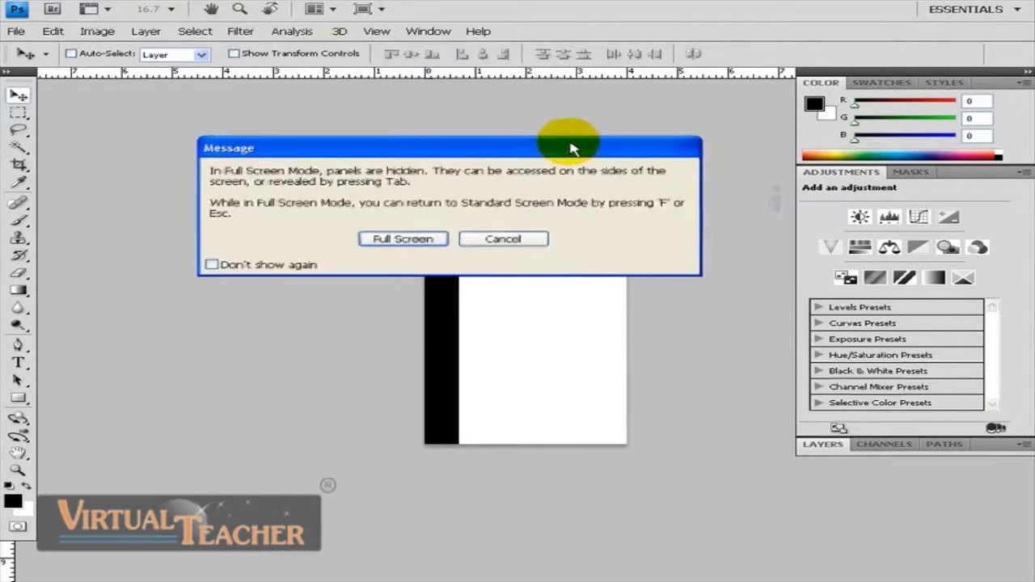
click(396, 239)
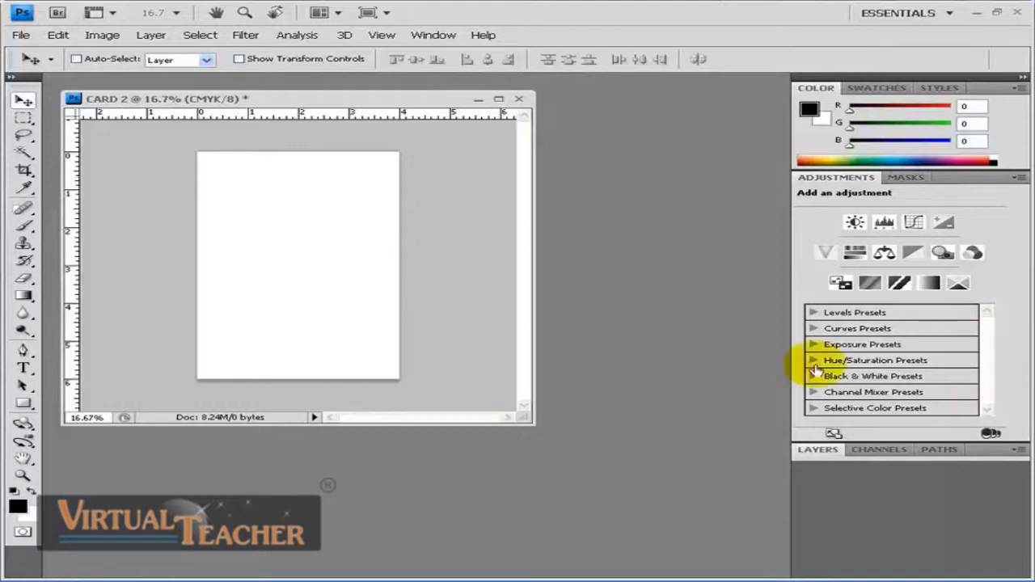
- Start File > Open and browse through My Documents and My Pictures into Sample Pictures
click(21, 35)
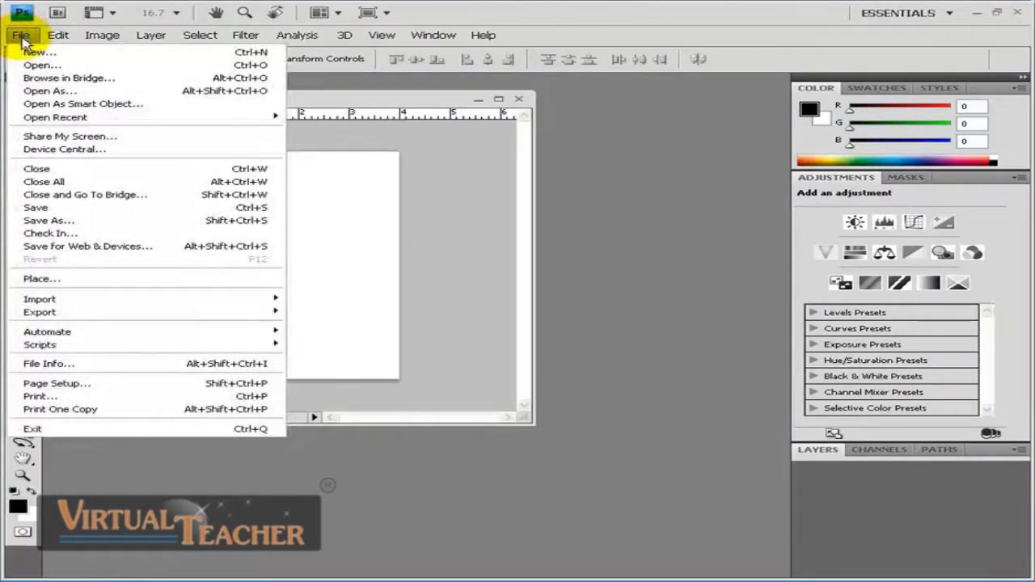
click(62, 70)
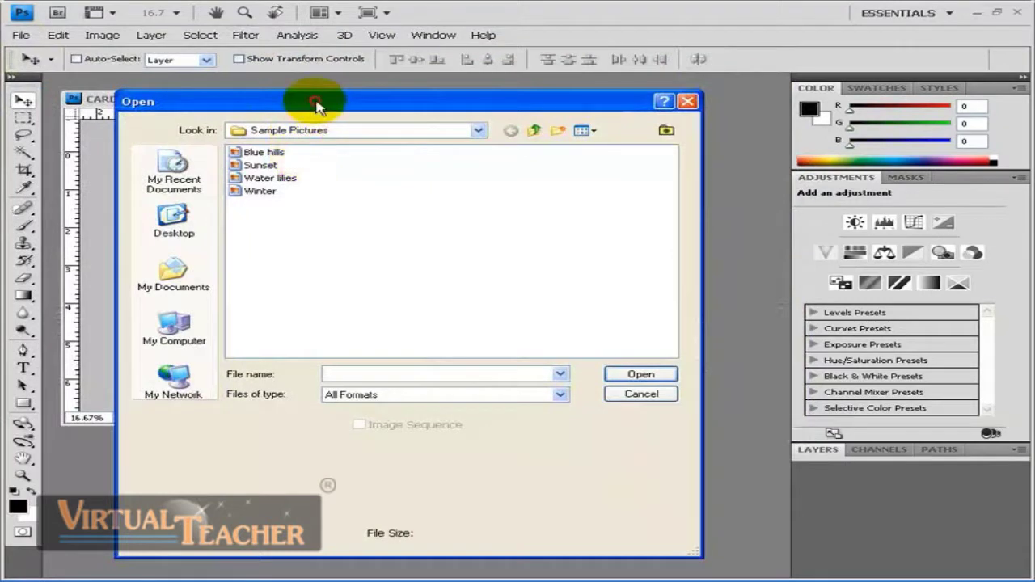
drag(319, 100, 307, 73)
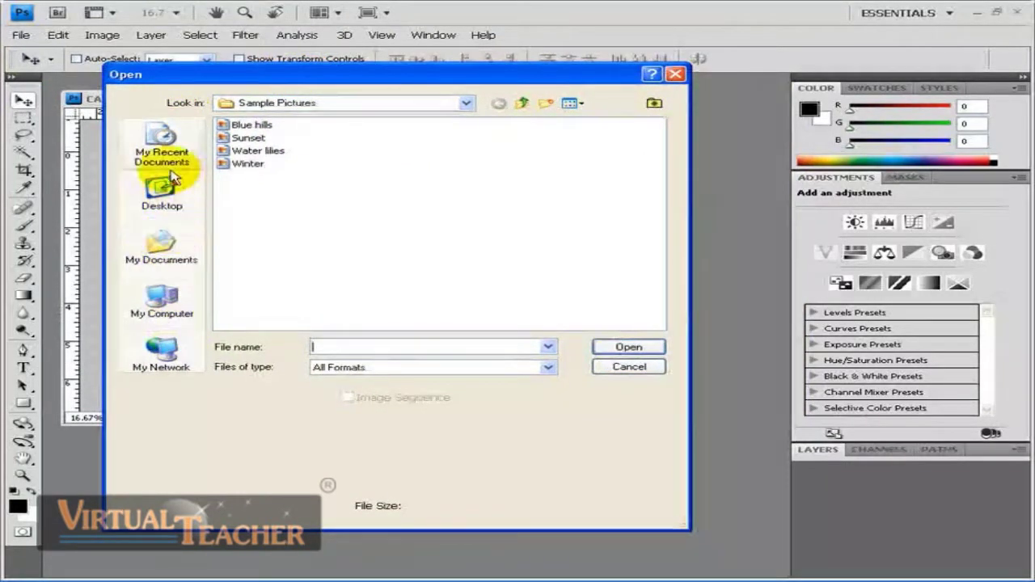
click(314, 183)
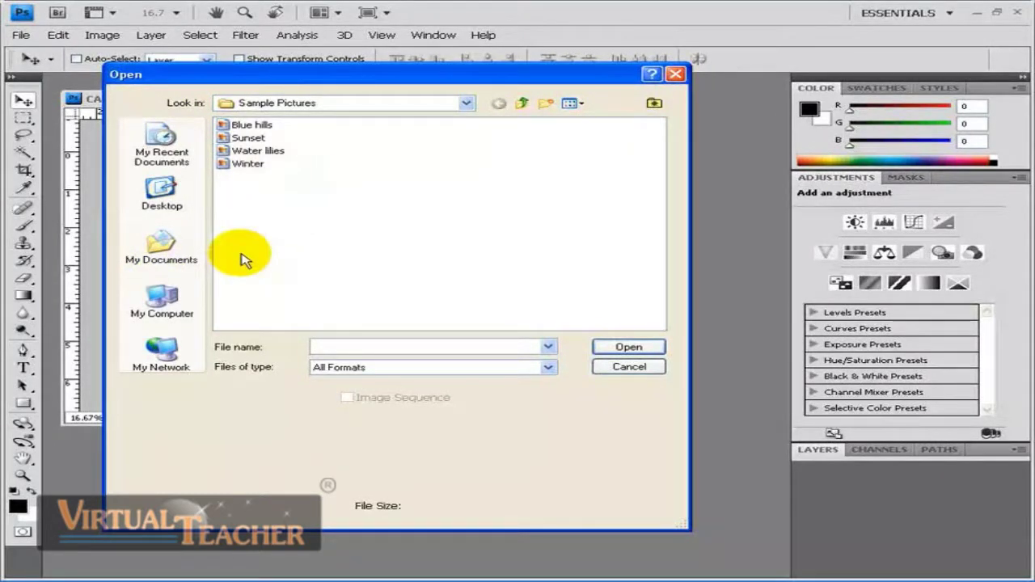
click(161, 194)
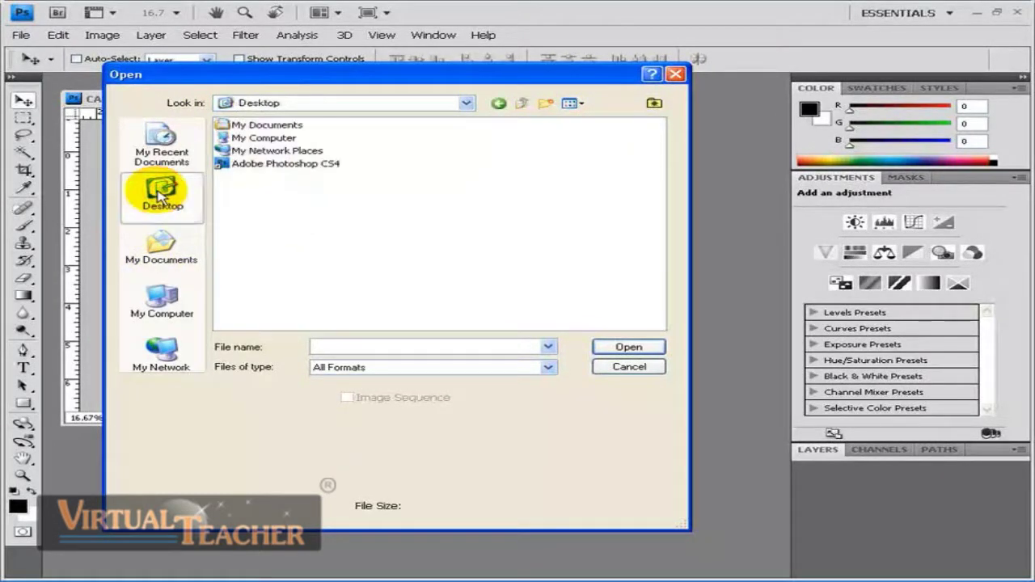
click(168, 249)
click(172, 299)
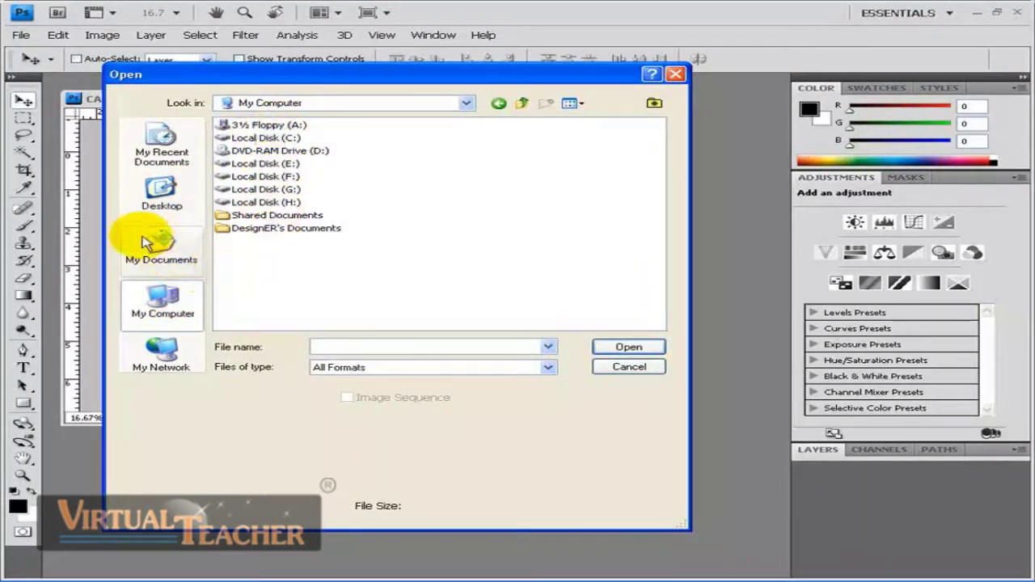
click(178, 258)
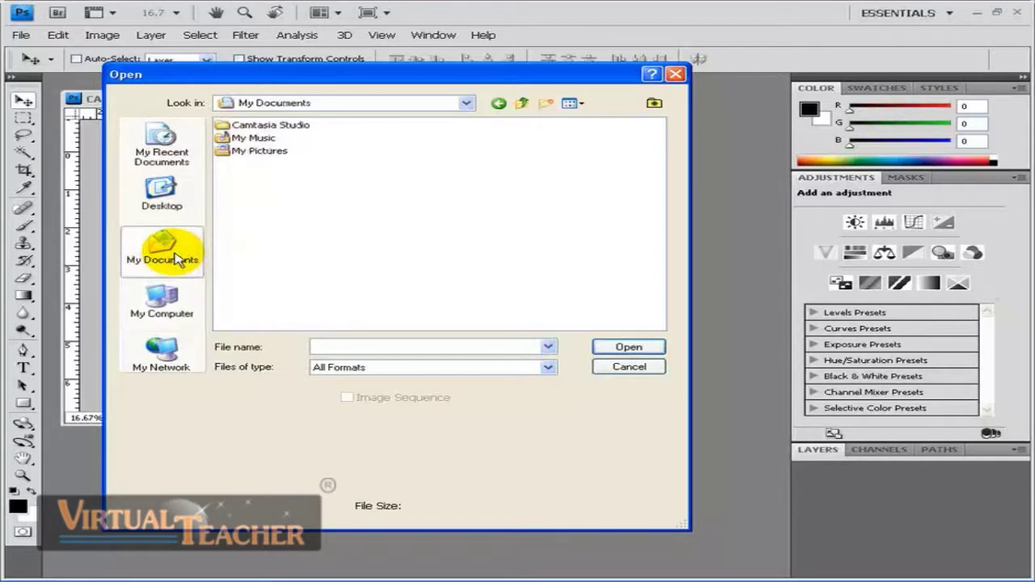
double_click(269, 152)
double_click(269, 157)
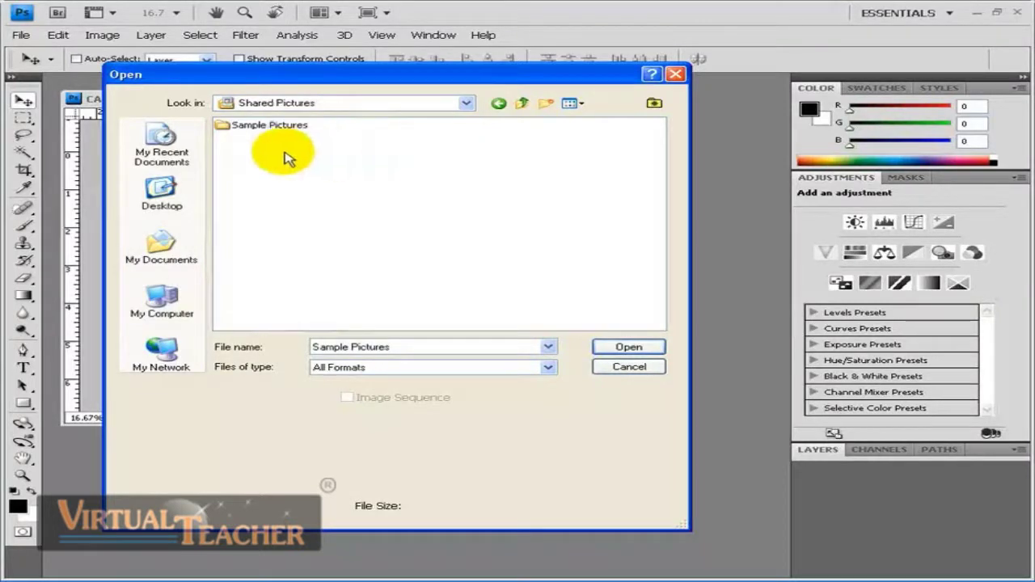
click(287, 132)
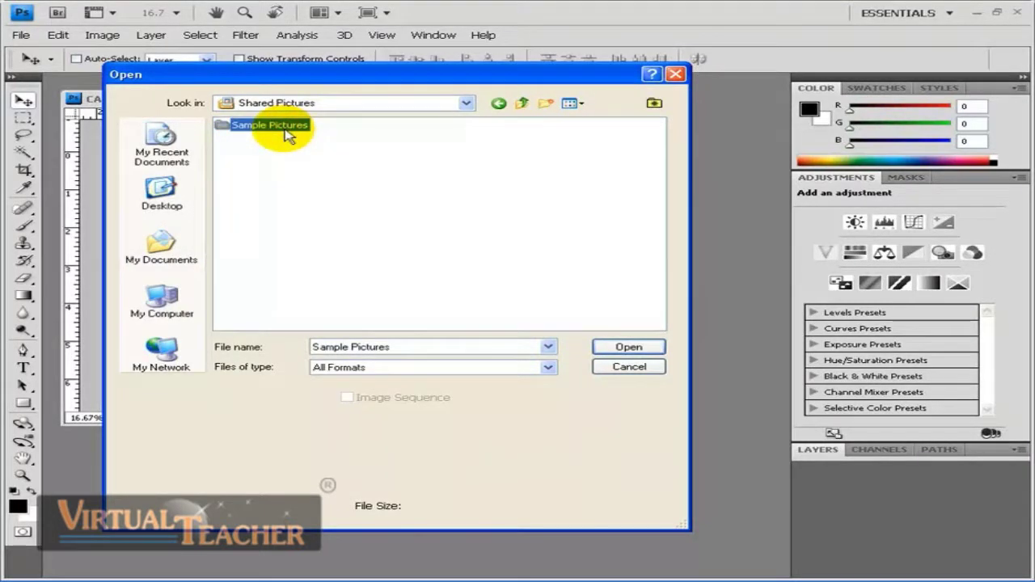
double_click(227, 132)
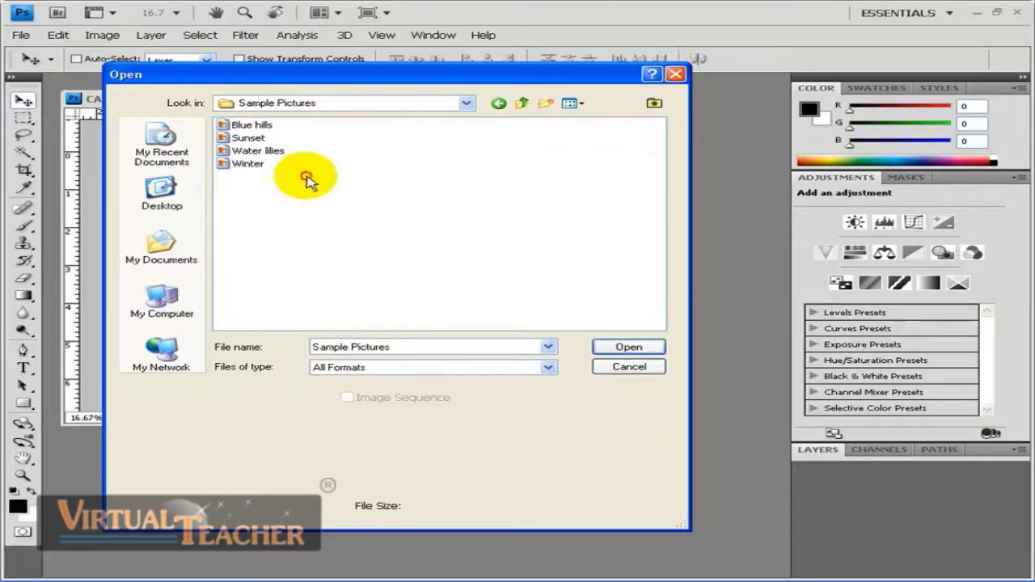
- Switch the file list to Thumbnails and open the Blue hills photo
click(245, 128)
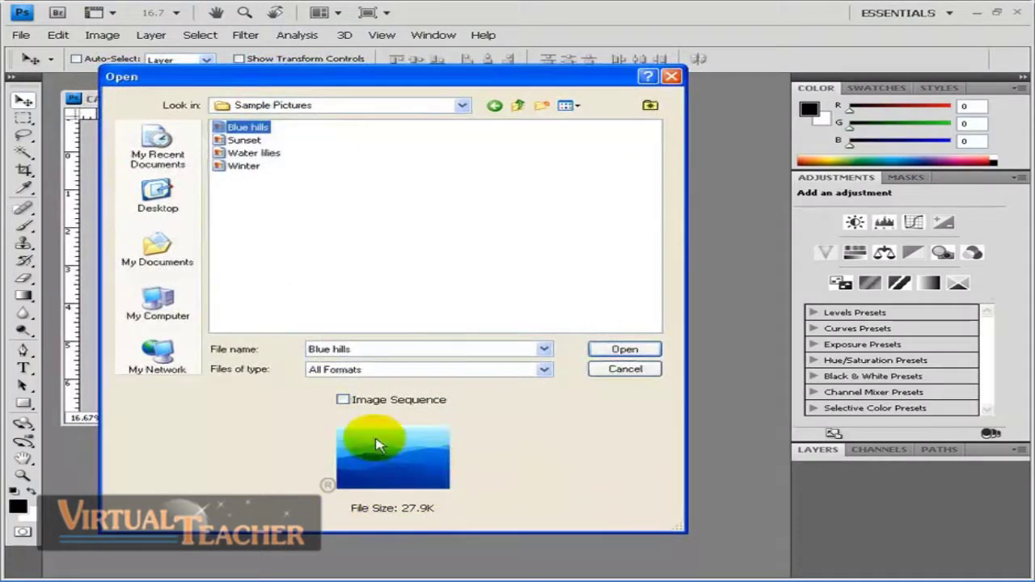
click(310, 238)
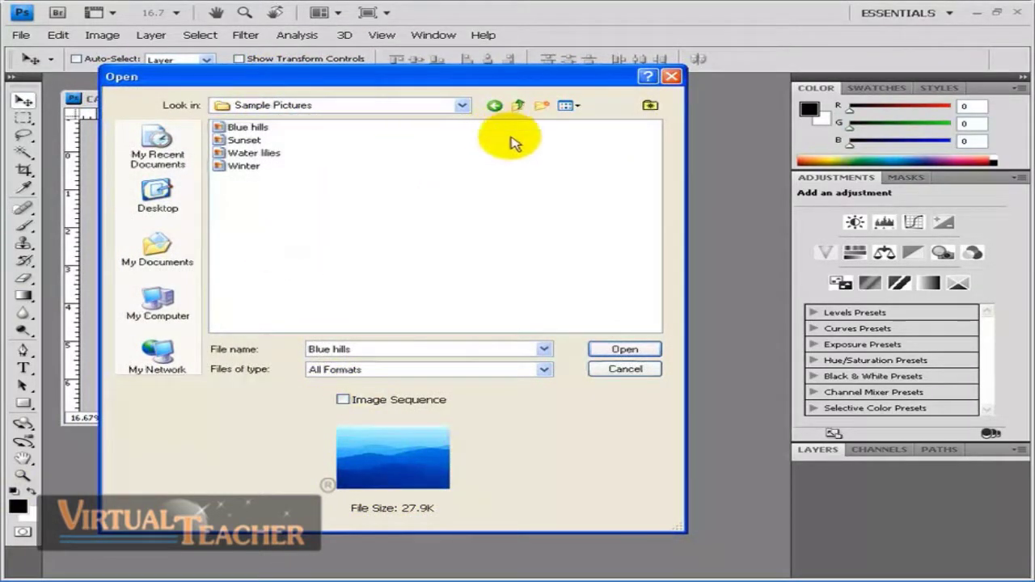
click(571, 107)
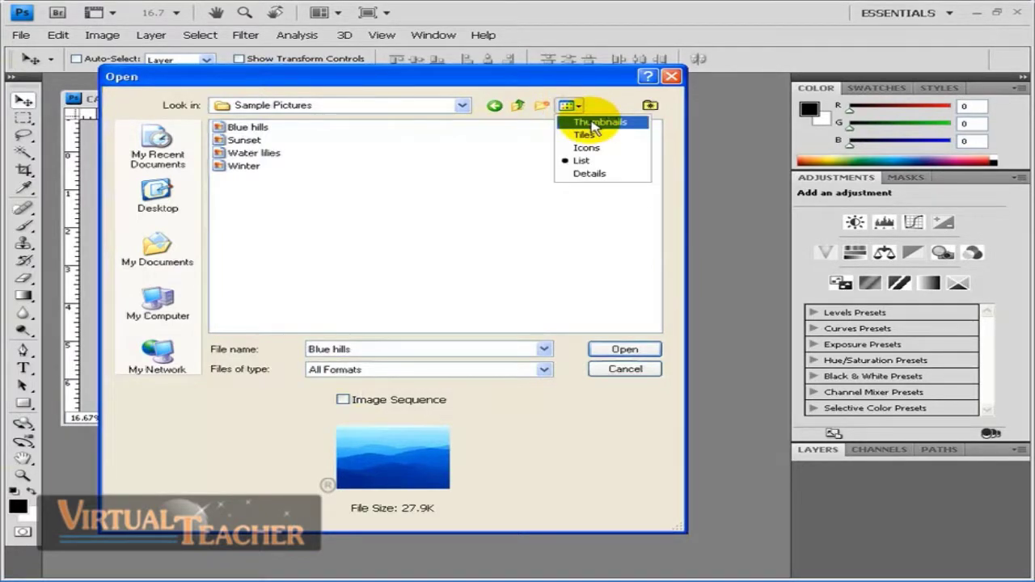
click(596, 123)
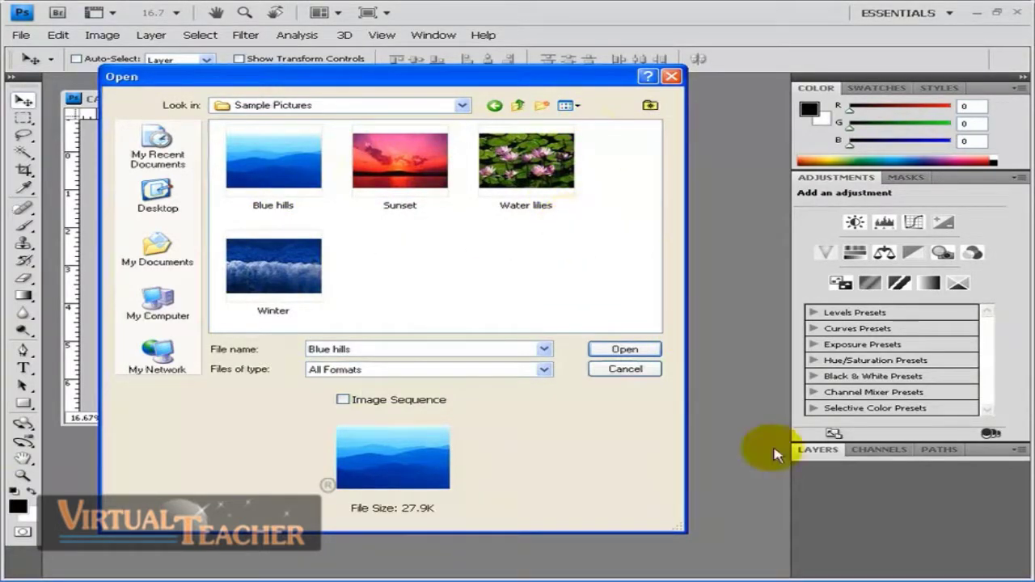
click(280, 169)
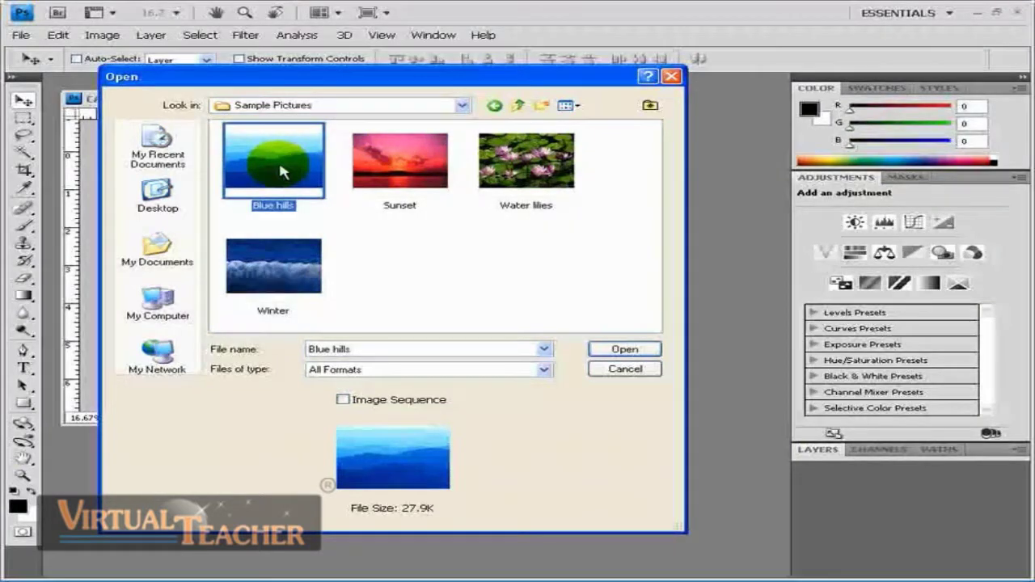
click(623, 351)
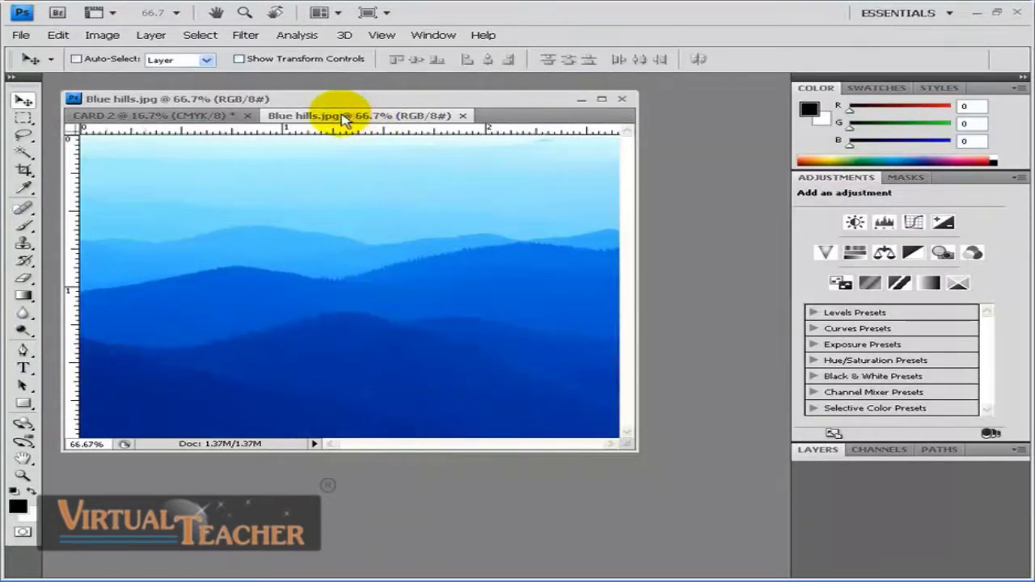
- Float Blue hills.jpg in its own window and bring CARD 2 to the front
drag(343, 119, 399, 196)
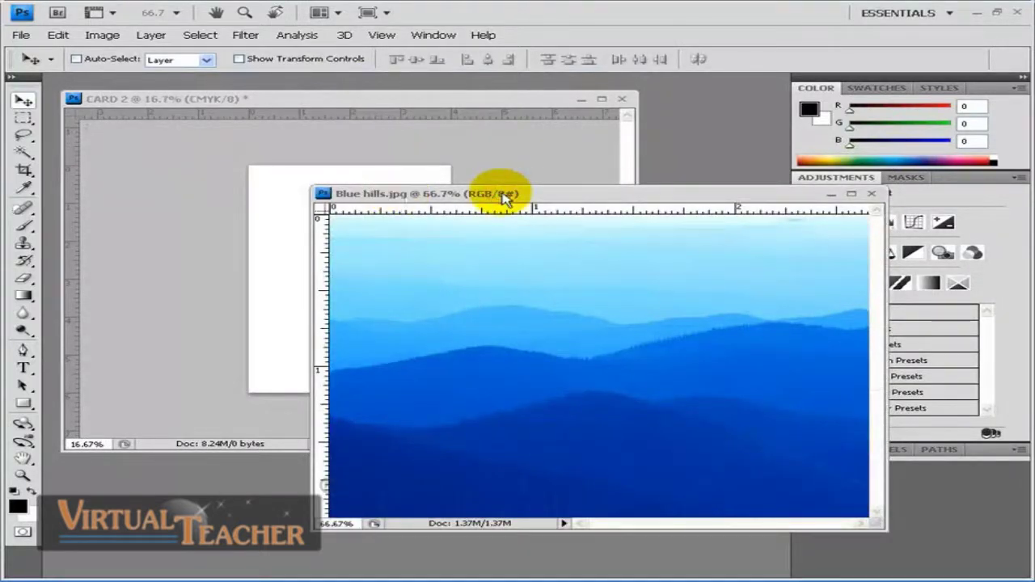
key(ctrl+w)
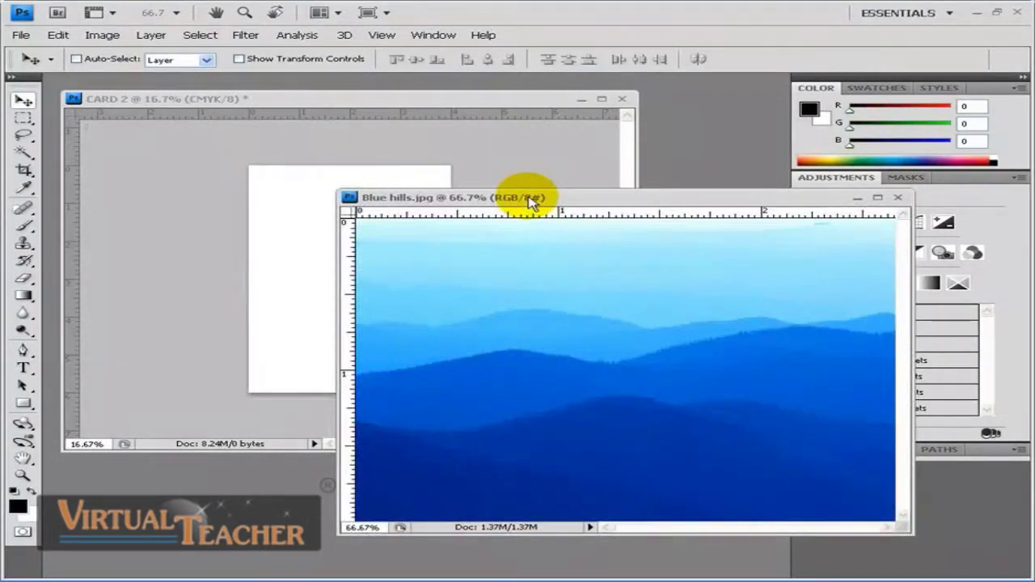
click(490, 149)
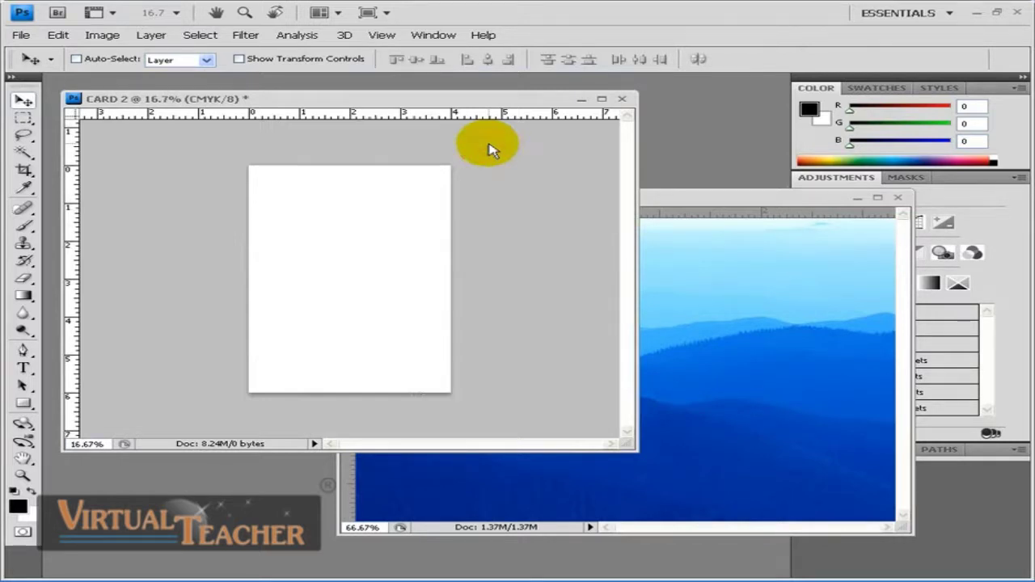
- Start File > Place and browse through My Documents and My Pictures into Sample Pictures
click(20, 36)
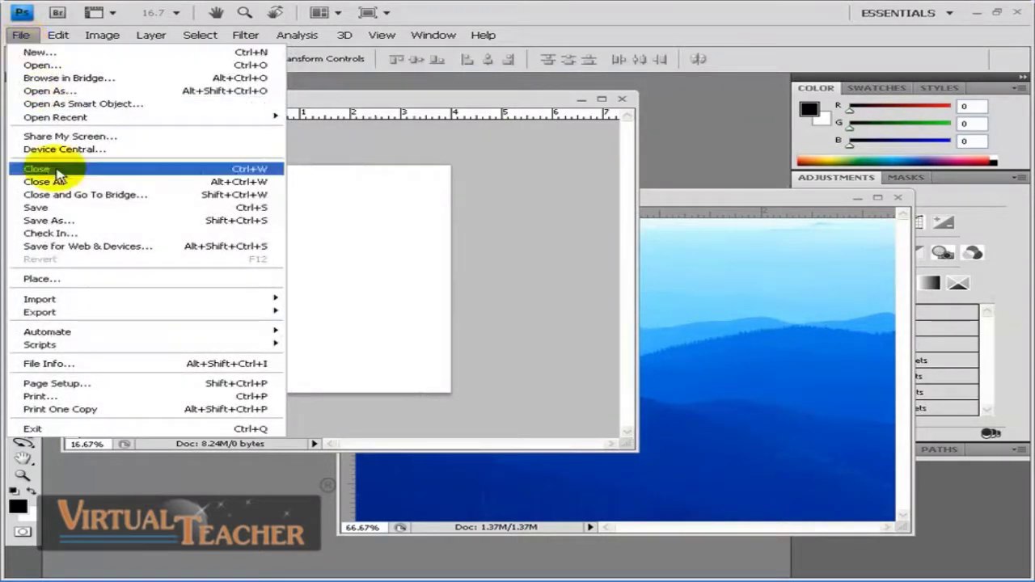
click(87, 279)
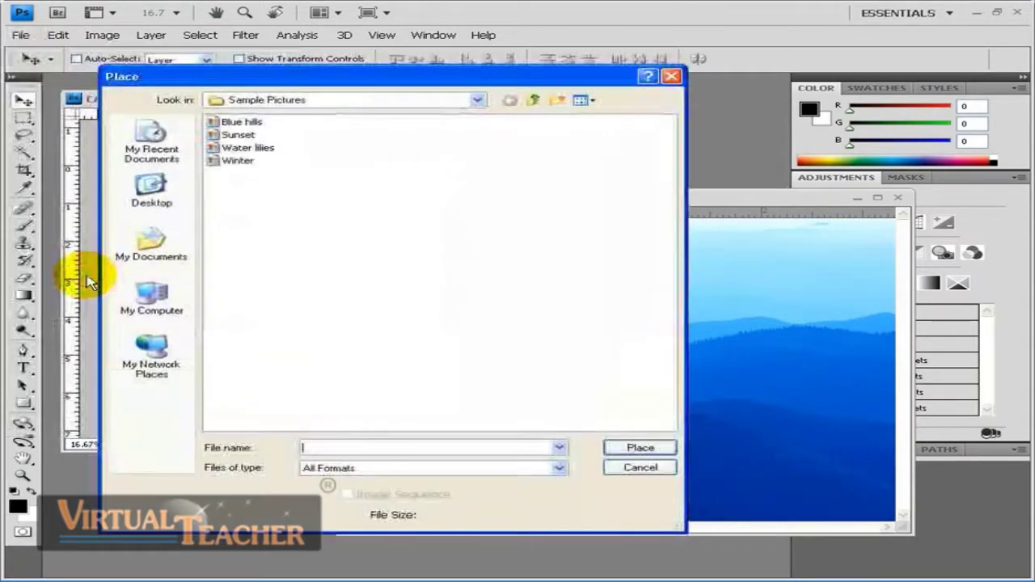
drag(279, 77, 536, 127)
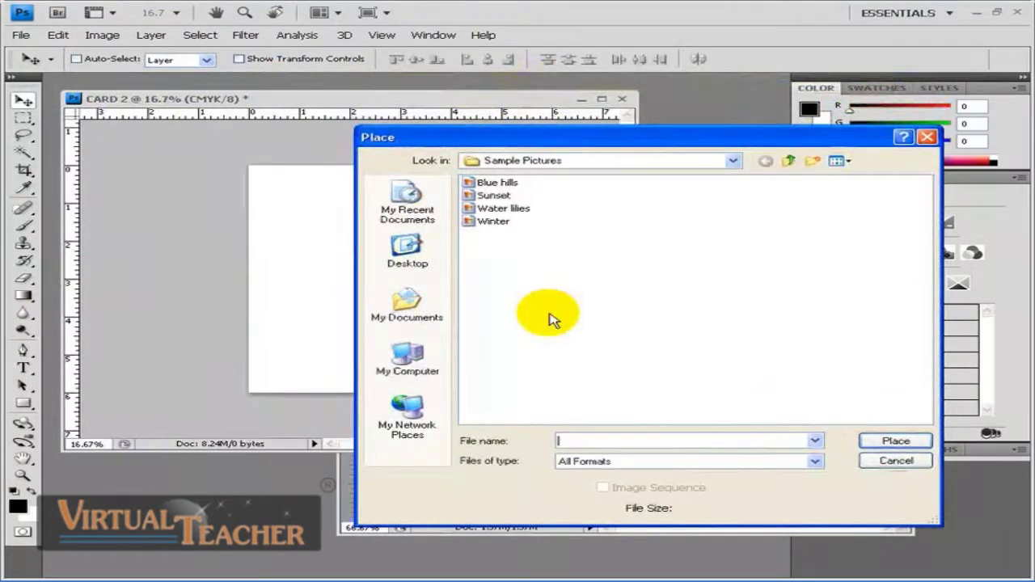
click(414, 316)
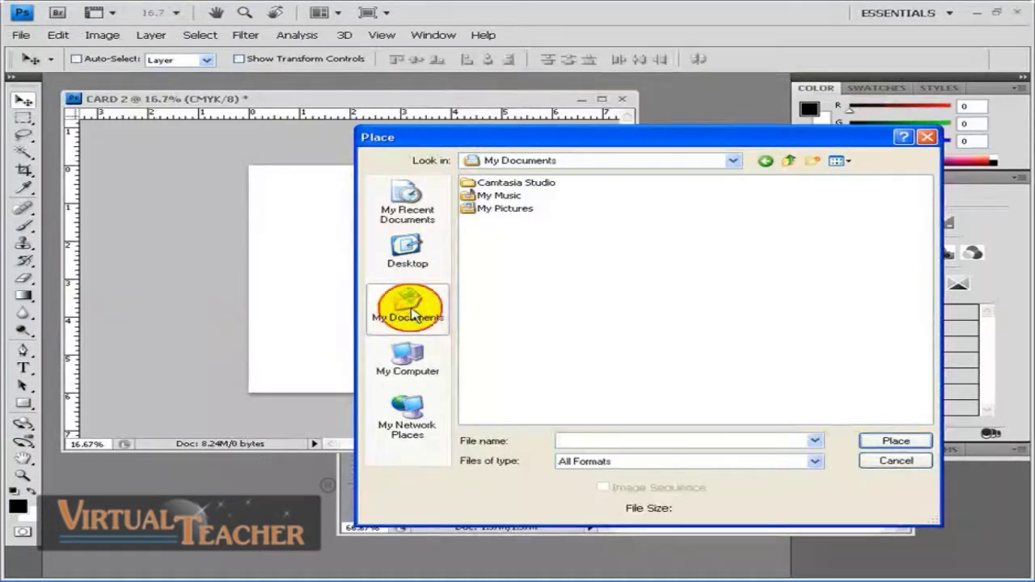
double_click(514, 209)
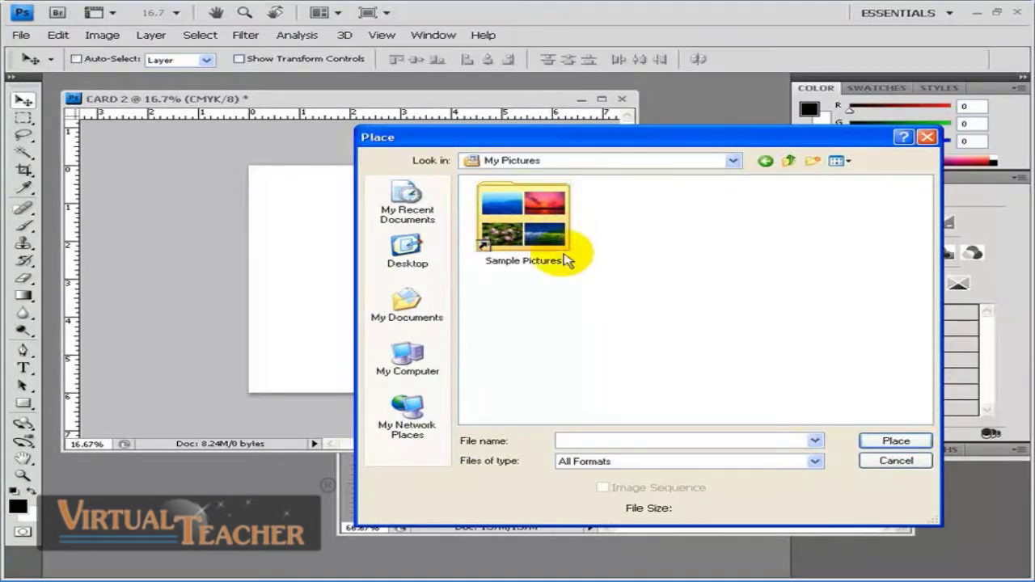
click(530, 226)
double_click(530, 227)
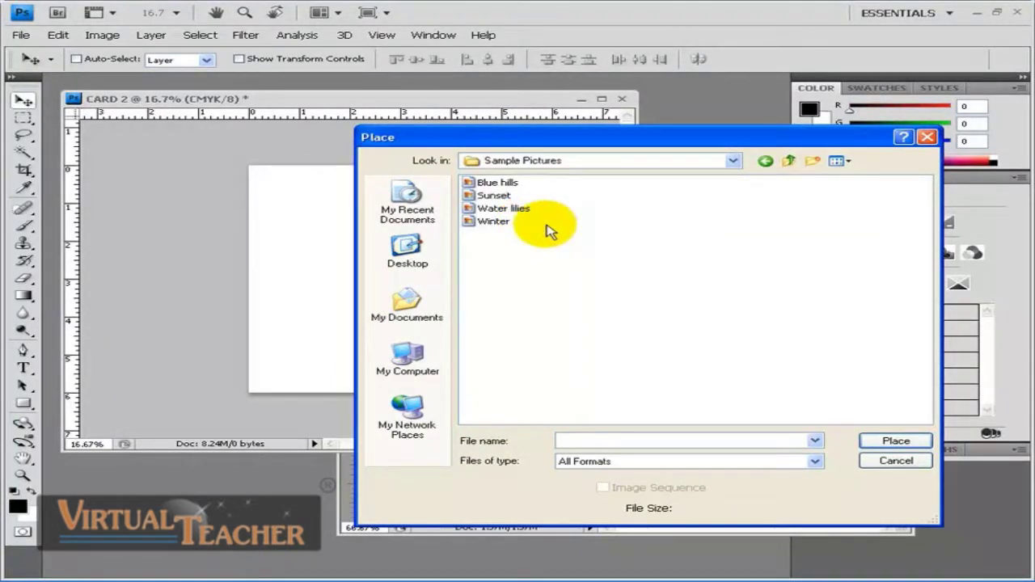
- Show thumbnails and place the Water lilies photo into CARD 2
click(841, 162)
click(858, 177)
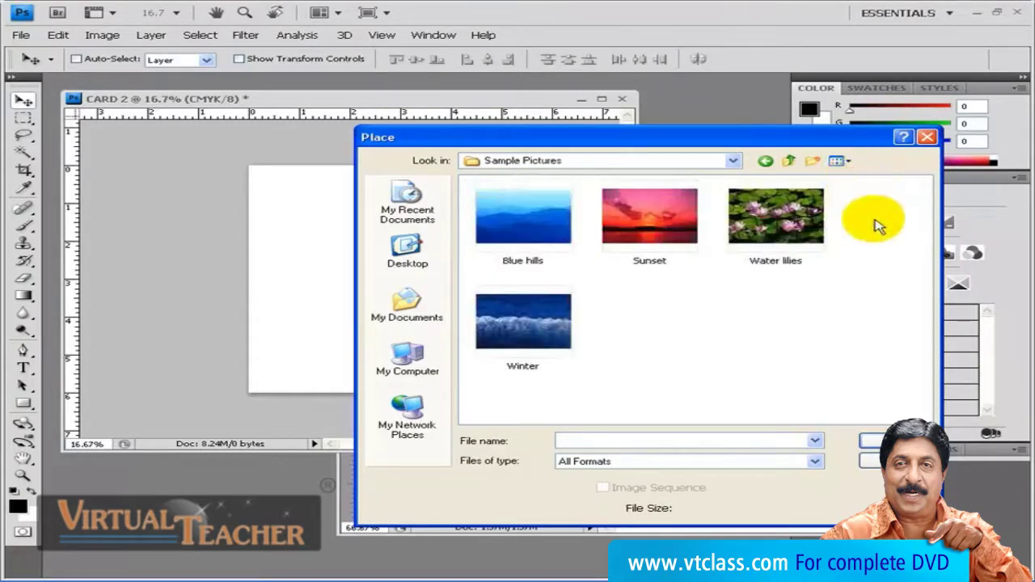
click(770, 220)
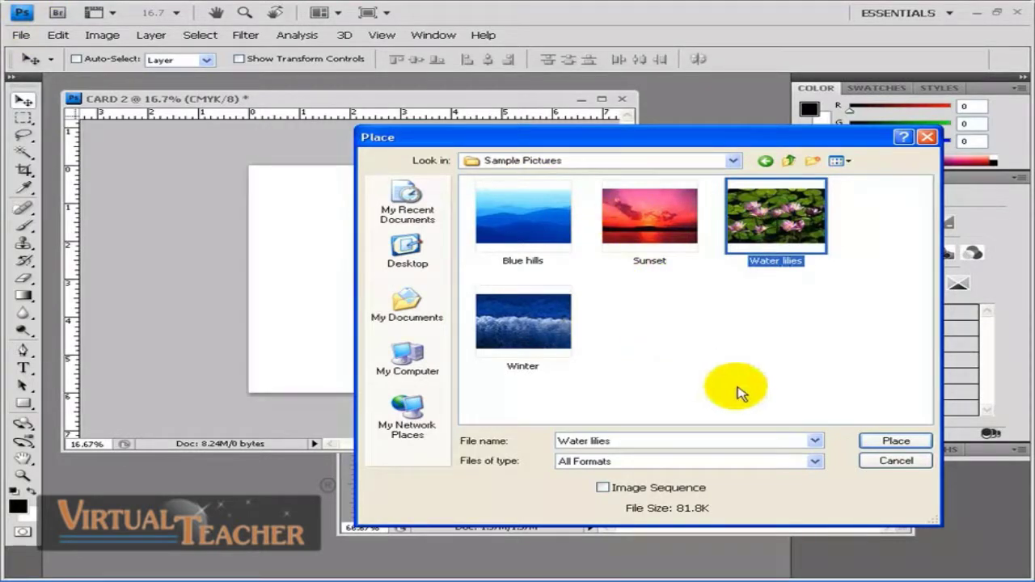
click(892, 442)
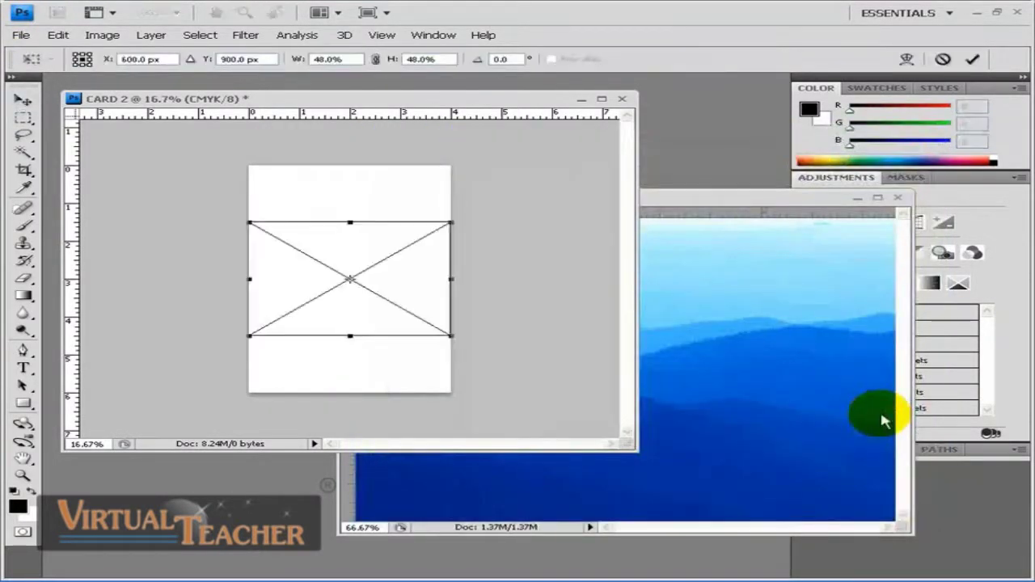
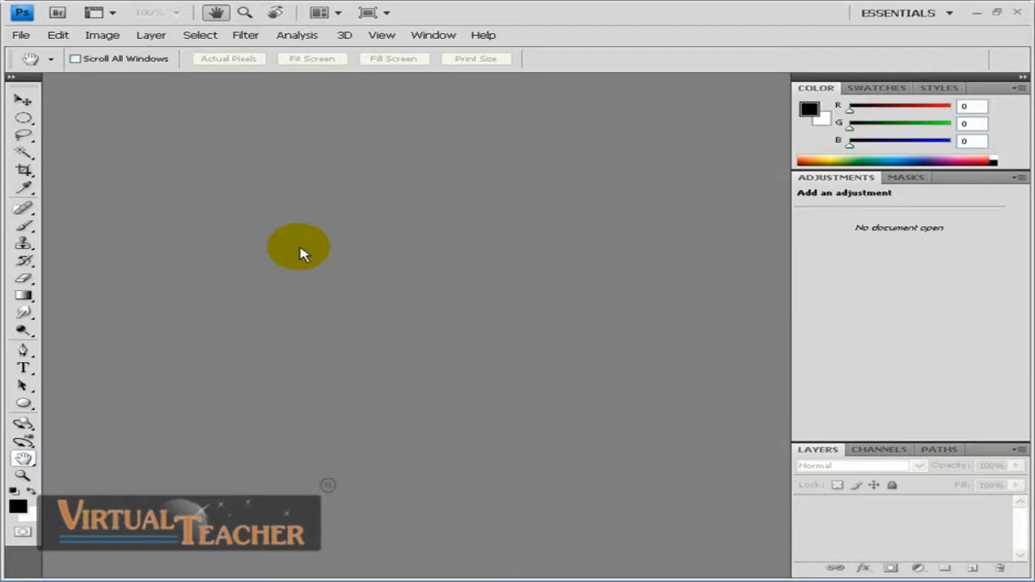
- Show the File > Import sources, including the 5600/5650 USB Scanner and WIA entries
click(20, 35)
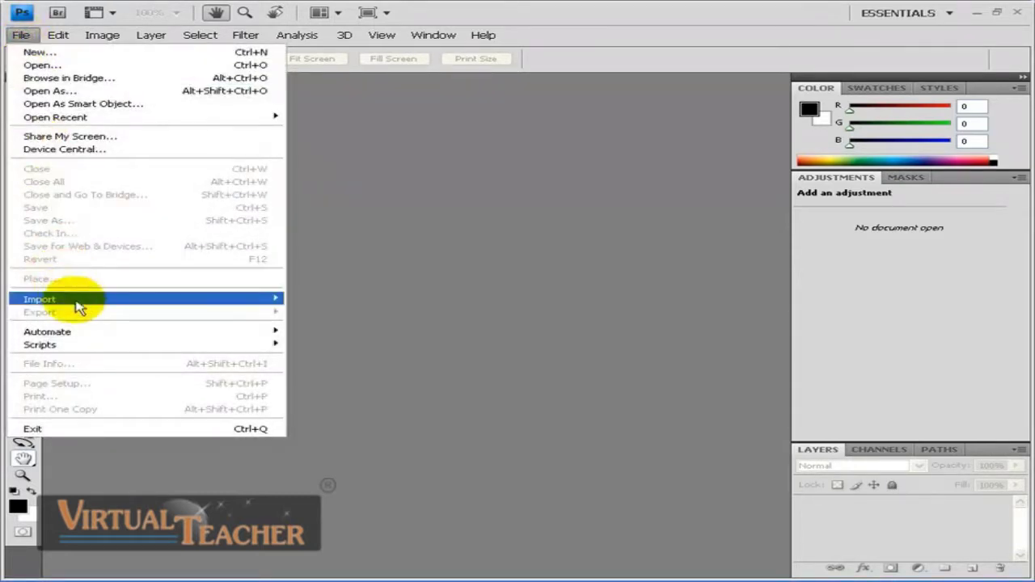
mouse_move(79, 307)
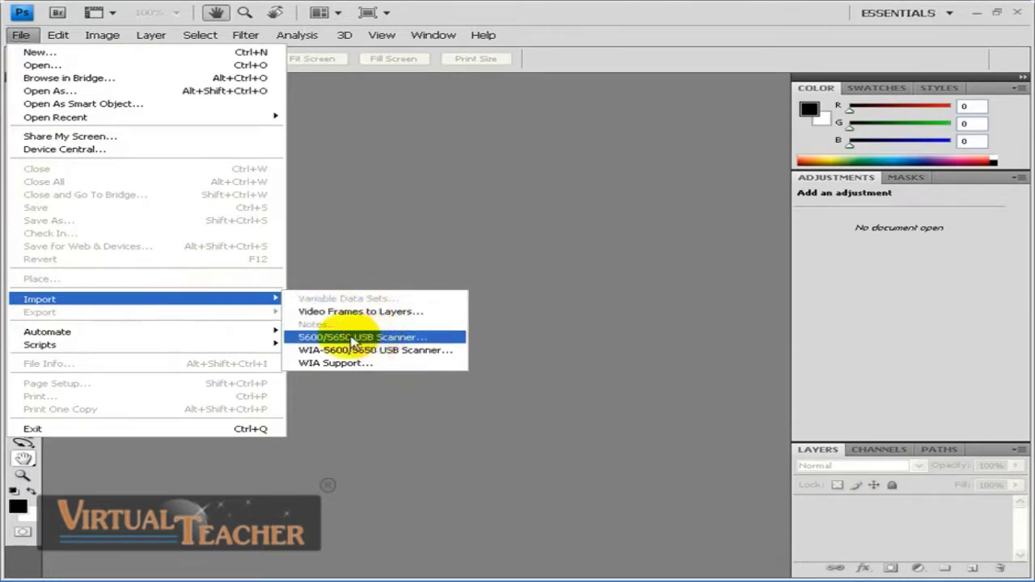
- Launch the 5600/5650 USB Scanner dialog, reposition it, and finish on its General settings
click(414, 343)
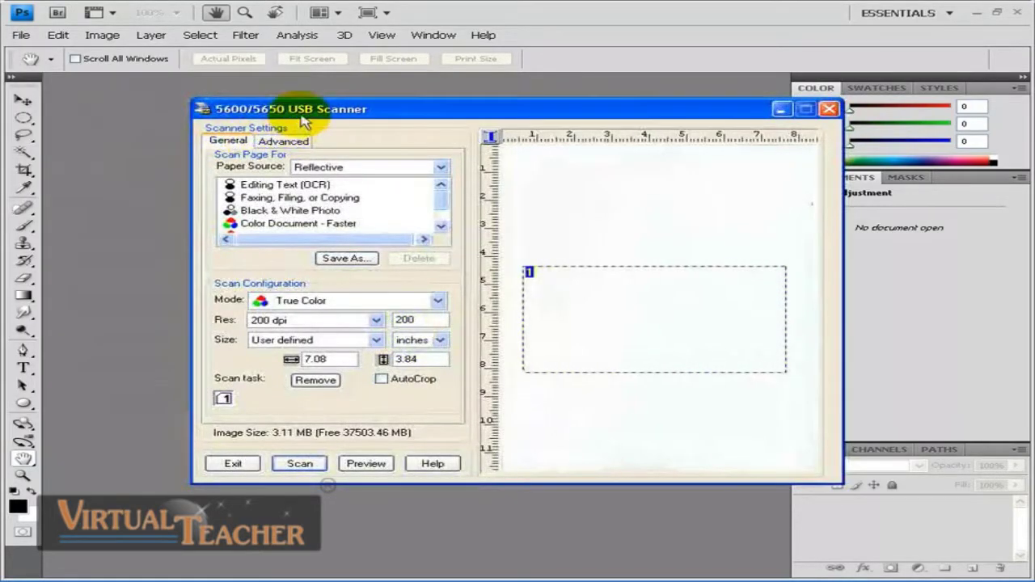
drag(300, 110, 205, 109)
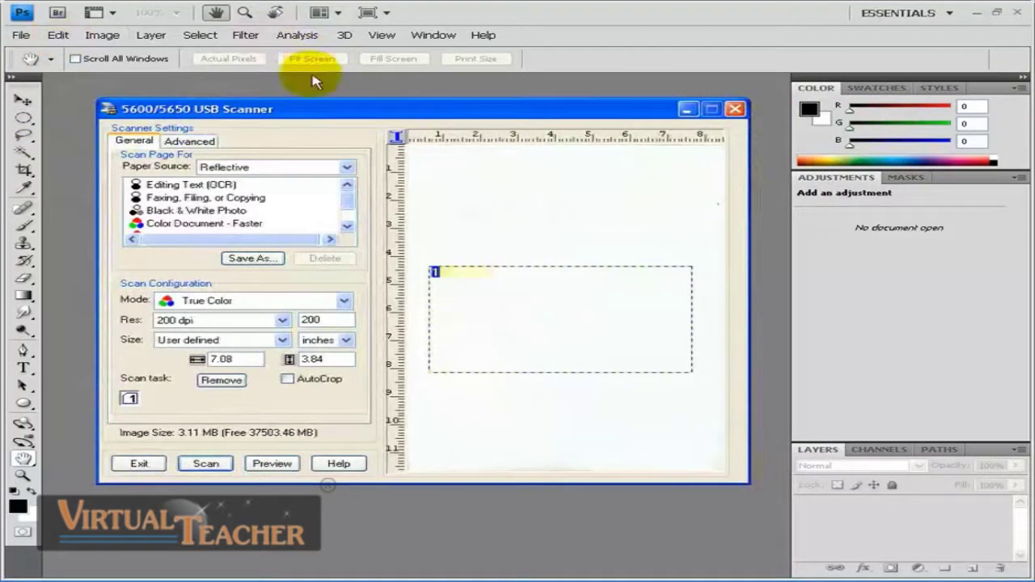
drag(324, 105, 310, 107)
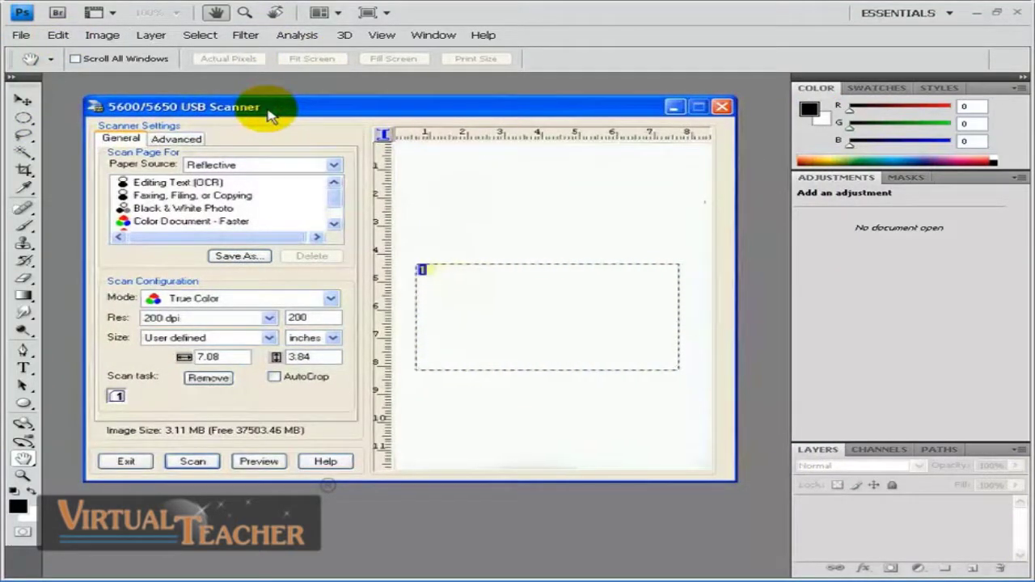
drag(166, 106, 225, 123)
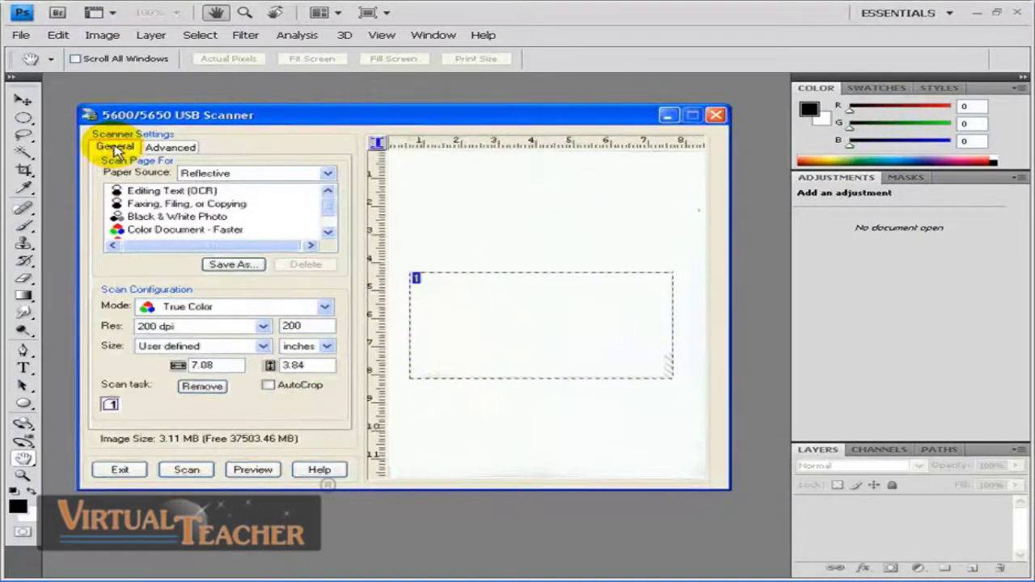
click(150, 153)
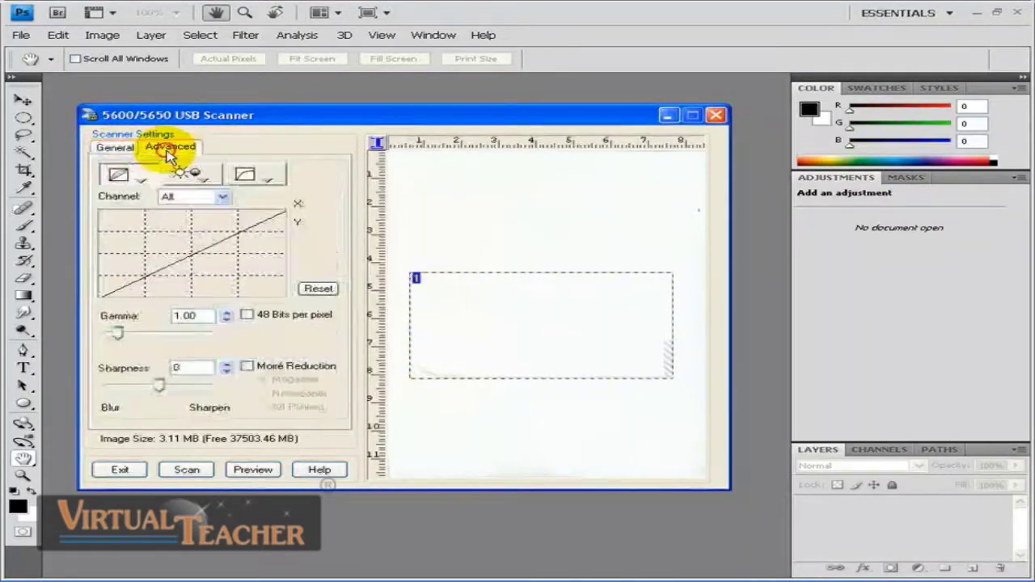
click(115, 149)
click(170, 149)
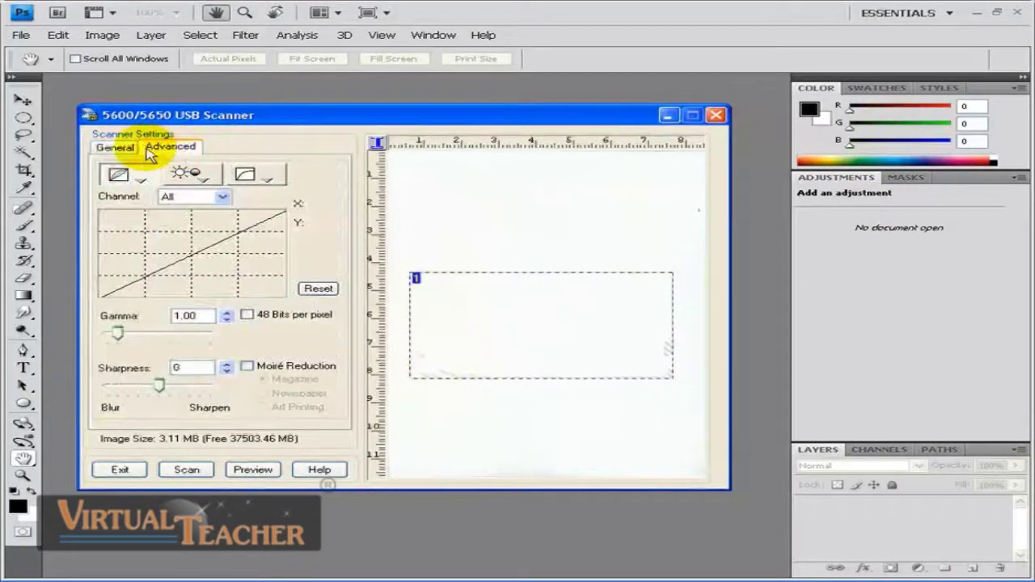
click(116, 148)
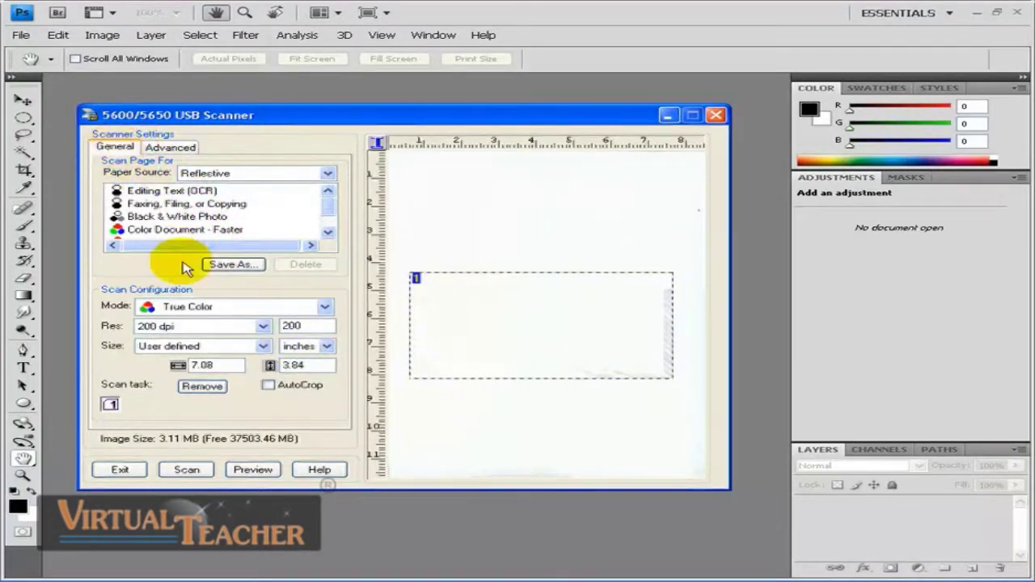
- Preview-scan the full Camry advert page and remove the old scan area
click(254, 472)
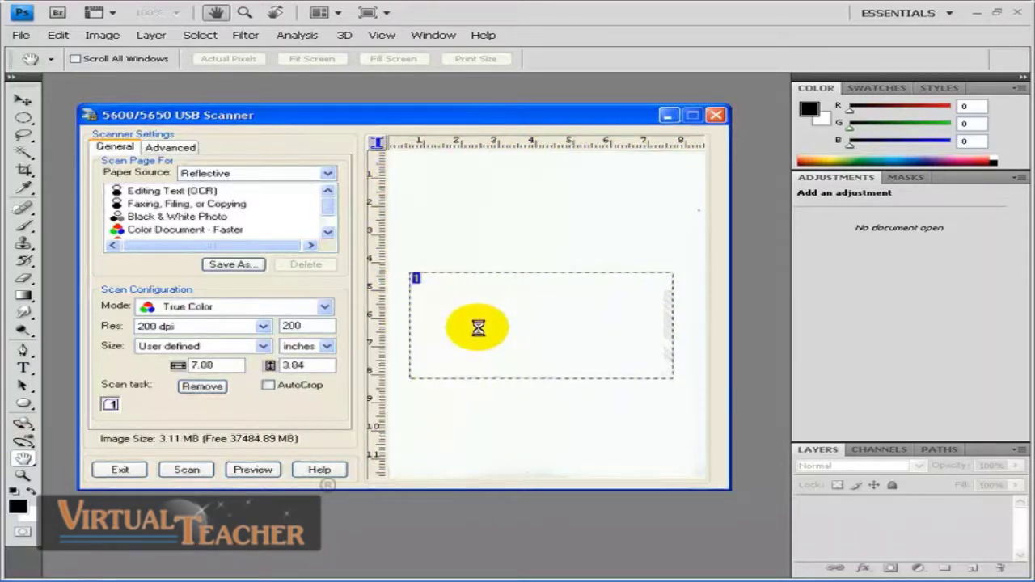
click(259, 477)
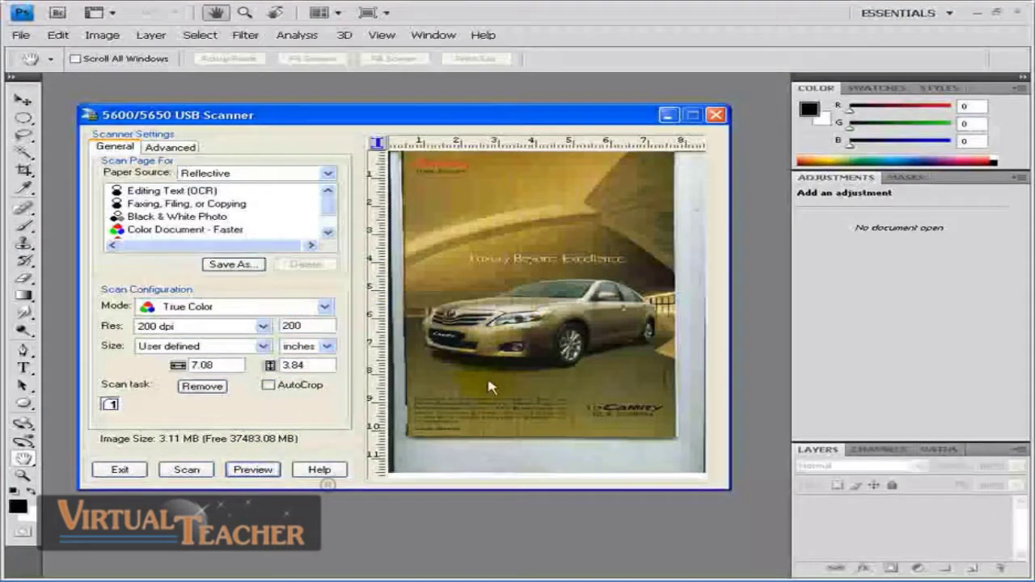
click(427, 228)
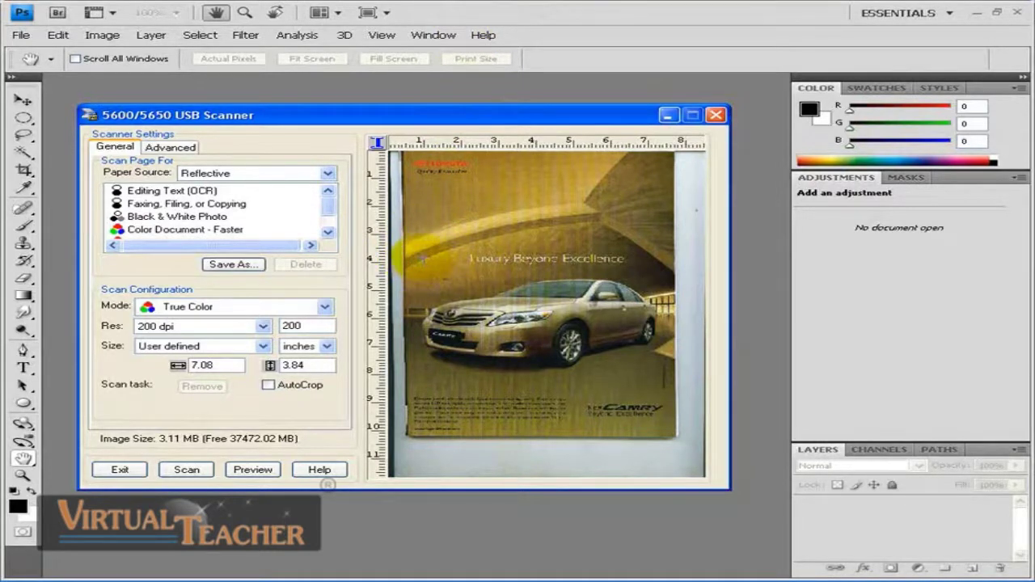
- Frame the car and Luxury Beyond Excellence headline in a 7.03 × 4.41-inch scan area
click(410, 250)
drag(411, 250, 670, 371)
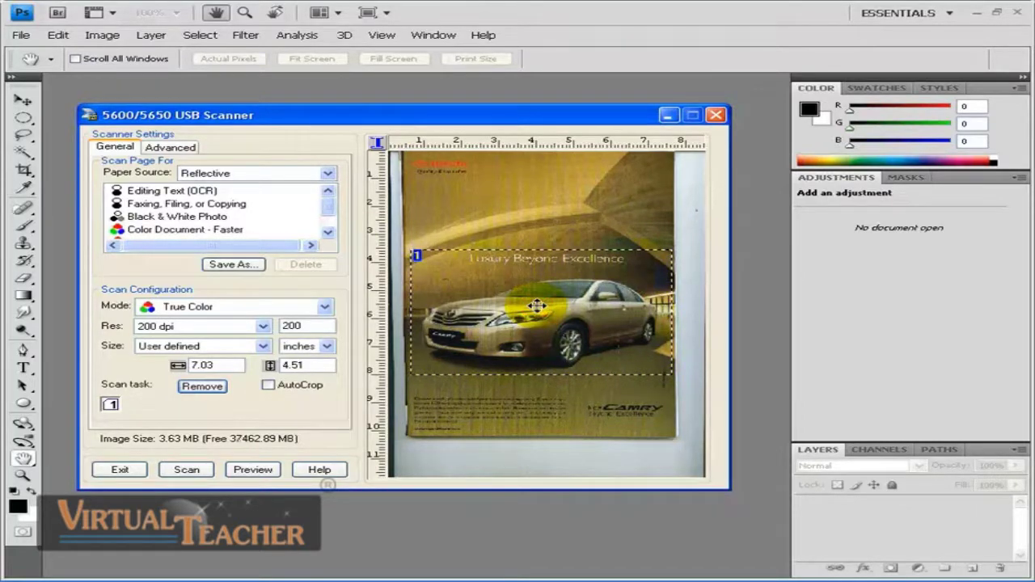
mouse_move(537, 288)
mouse_down()
mouse_move(535, 244)
mouse_move(533, 298)
mouse_up()
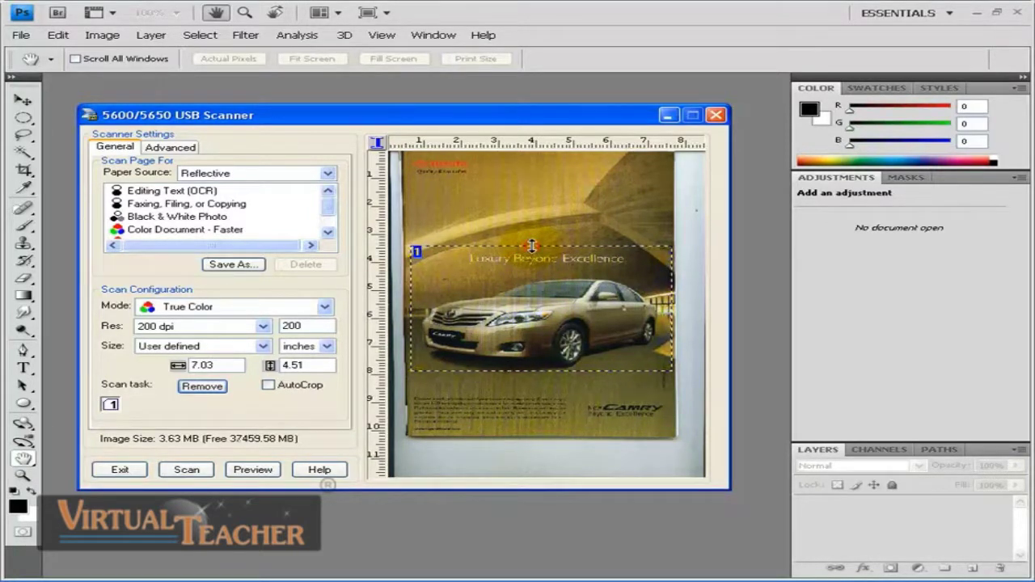
mouse_move(532, 246)
mouse_down()
mouse_move(531, 231)
mouse_move(530, 250)
mouse_up()
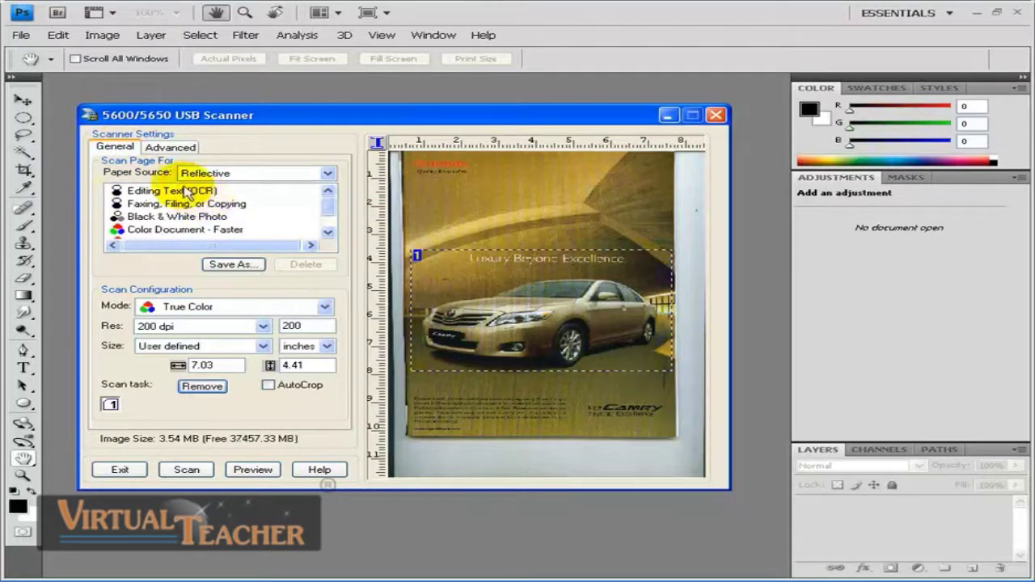
- Check the paper source choices without changing them
key(Tab)
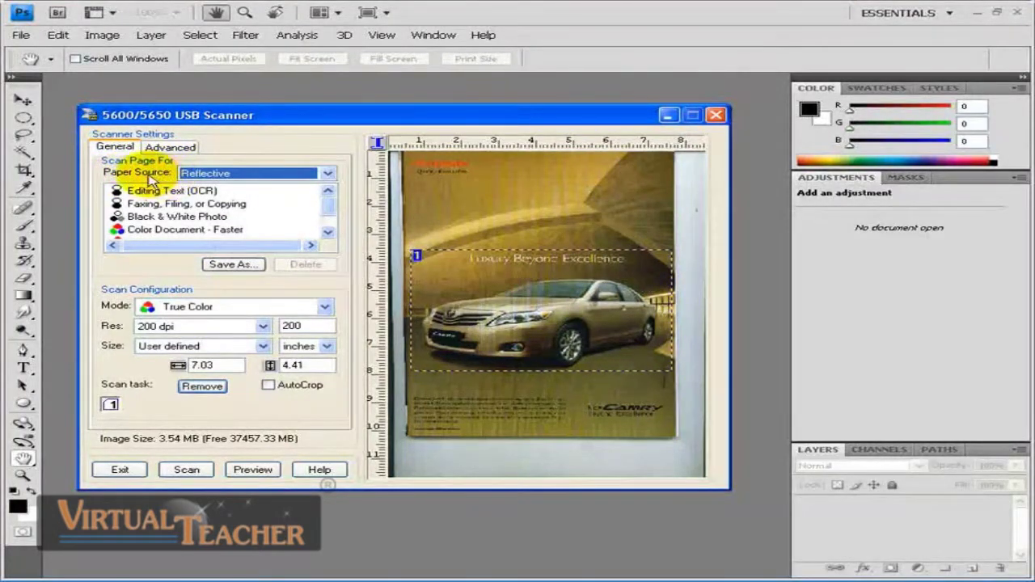
click(327, 175)
click(328, 175)
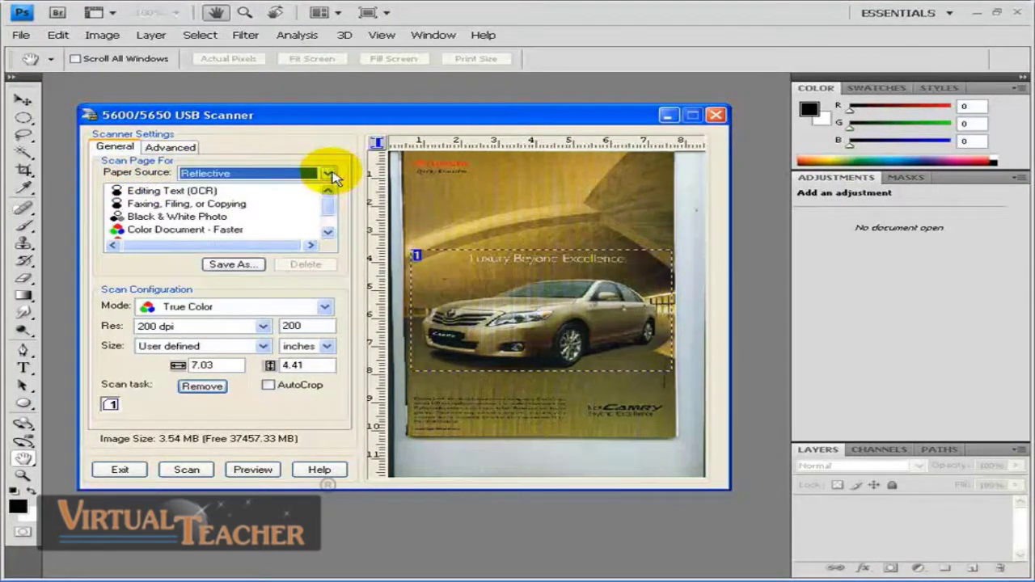
click(329, 175)
click(329, 173)
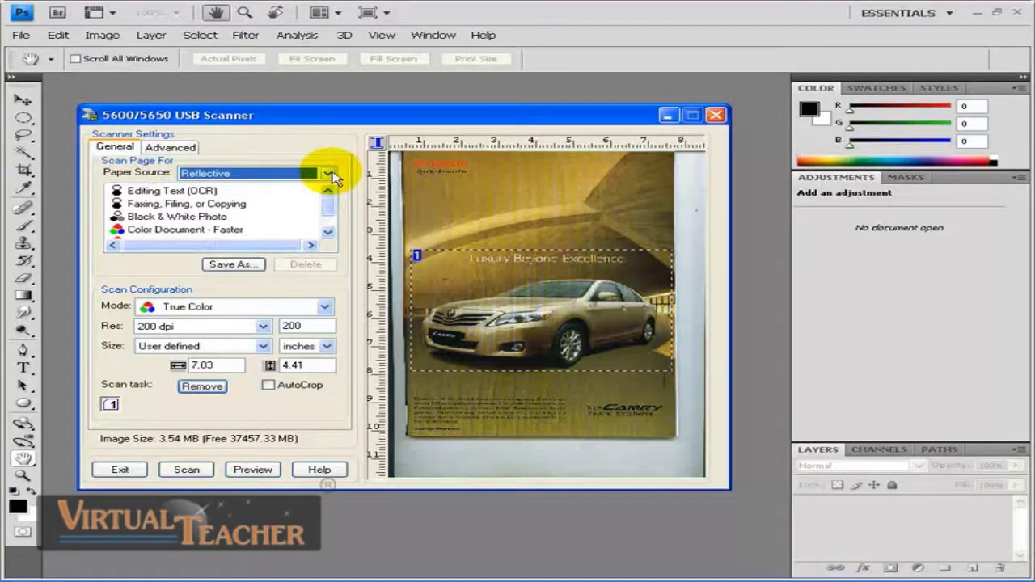
click(330, 175)
click(330, 174)
mouse_move(330, 198)
mouse_down()
mouse_move(333, 212)
mouse_move(330, 202)
mouse_up()
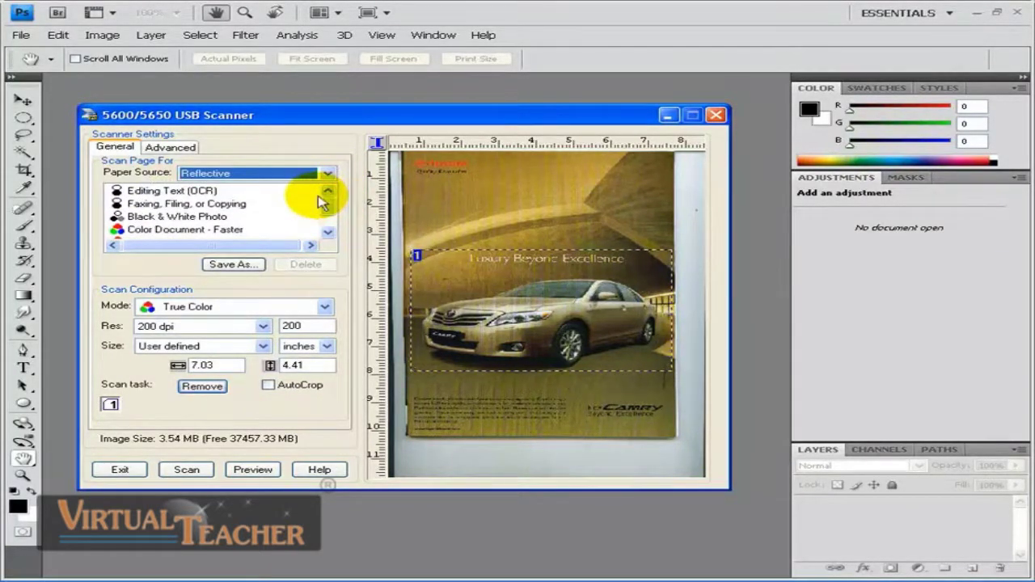
- Try the scan presets, settling on Color Document - Better Quality (200 dpi, Letter)
click(178, 194)
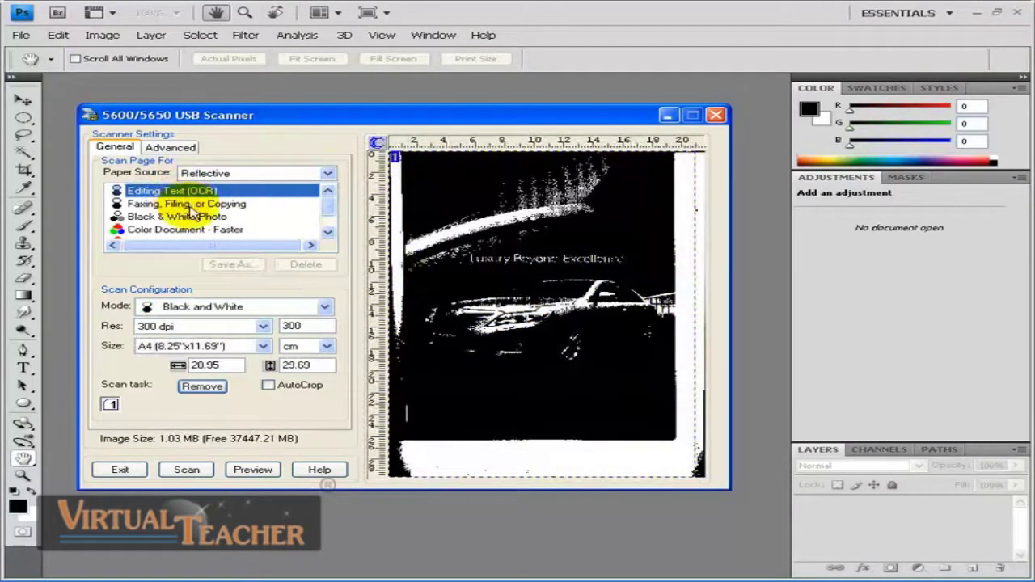
click(188, 207)
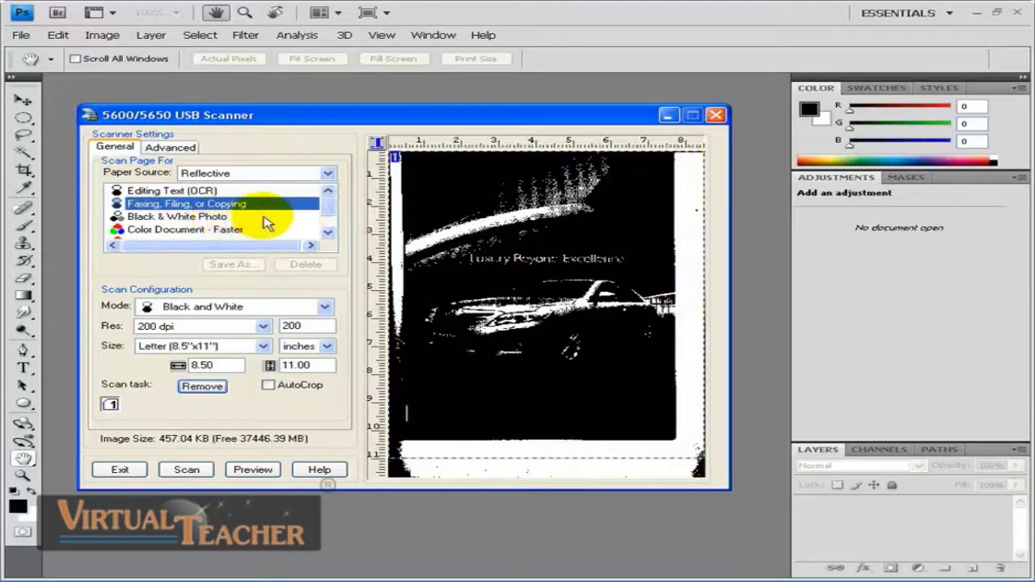
click(329, 211)
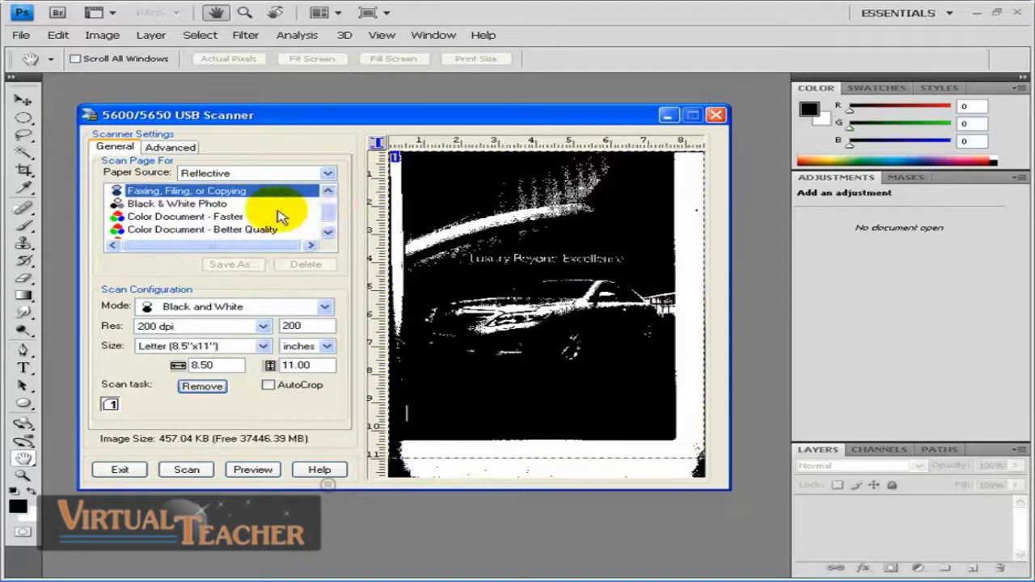
click(225, 206)
click(223, 217)
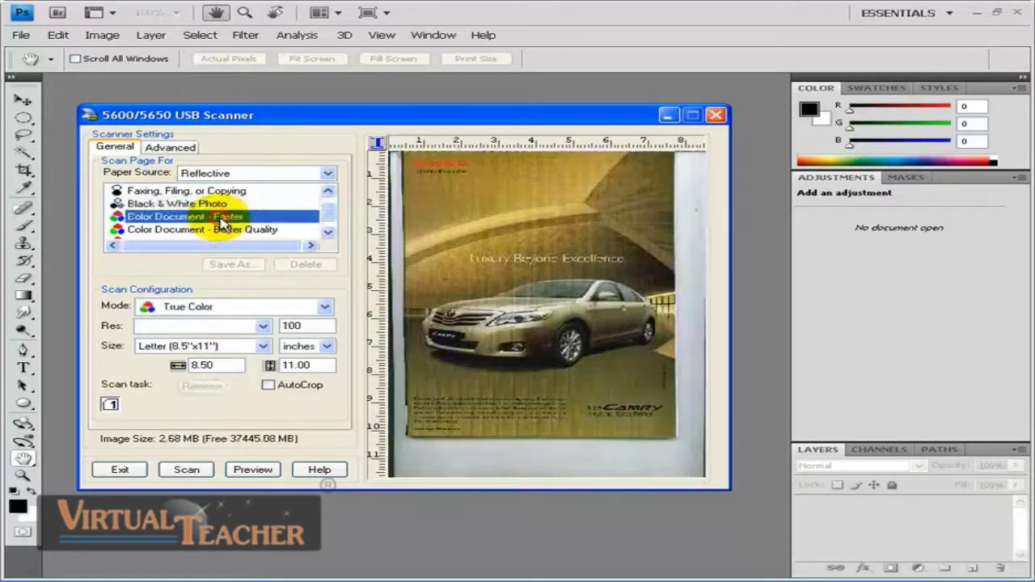
click(326, 212)
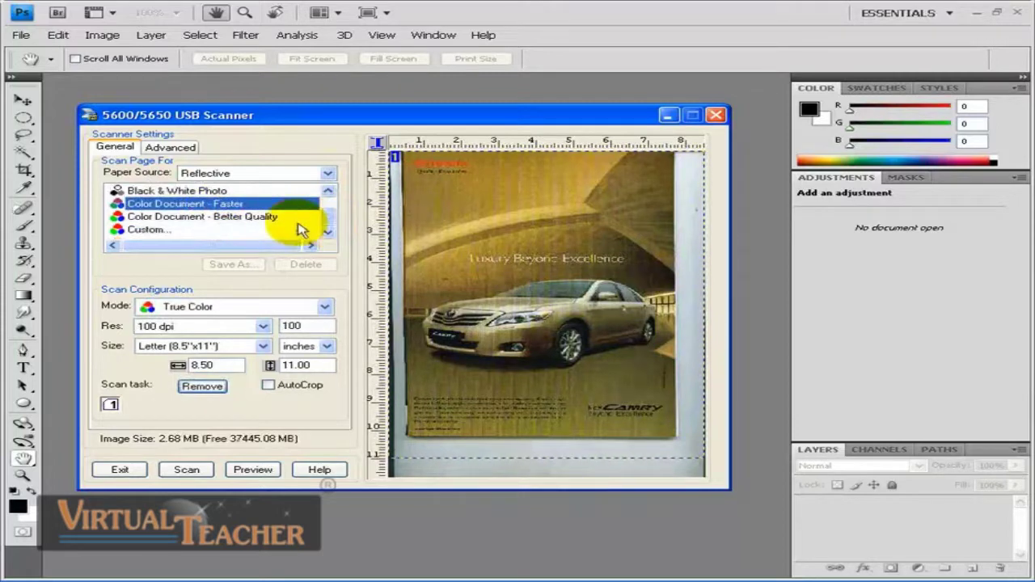
click(219, 218)
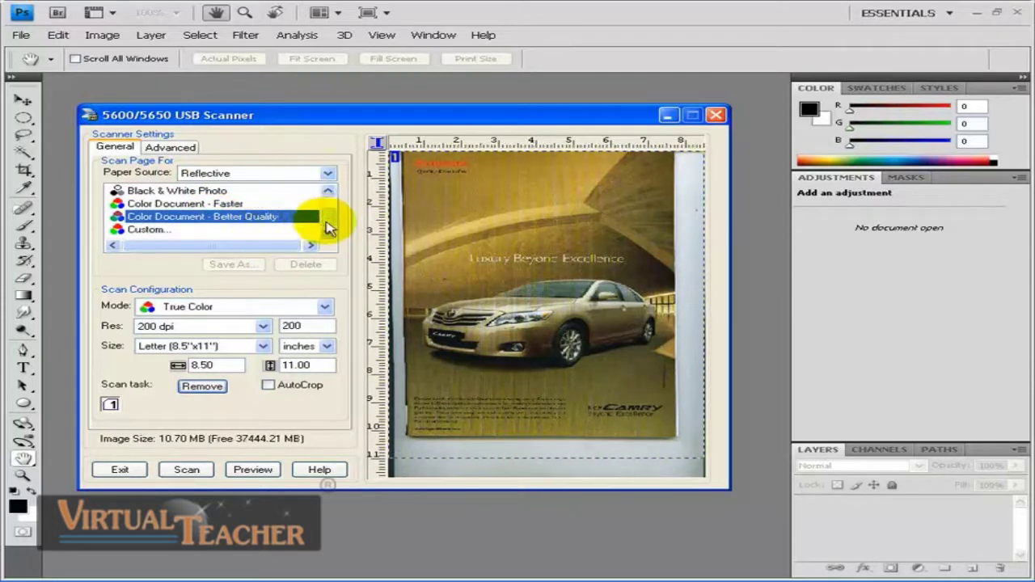
scroll(327, 222, up, 1)
scroll(329, 221, down, 1)
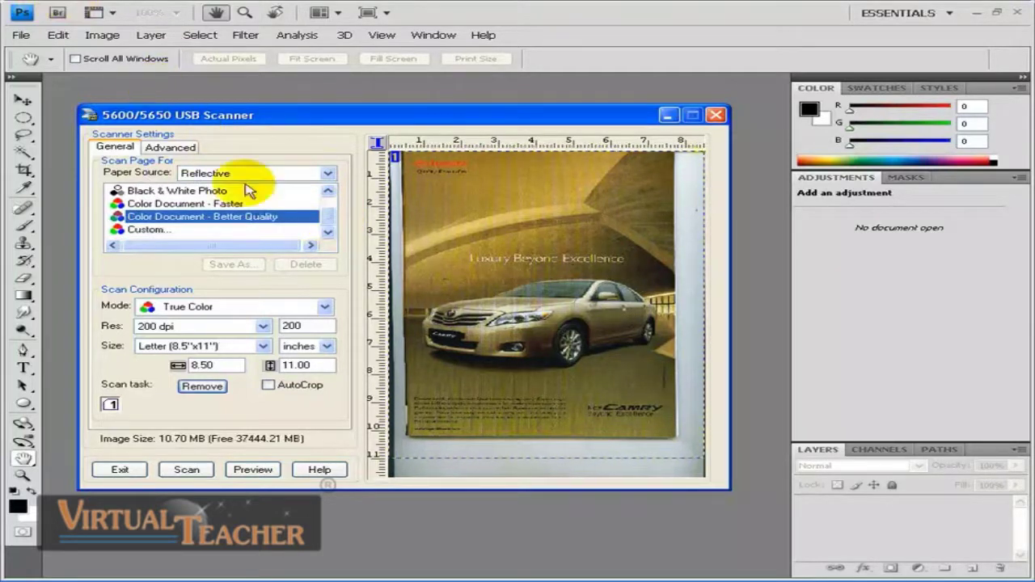
click(194, 203)
click(179, 217)
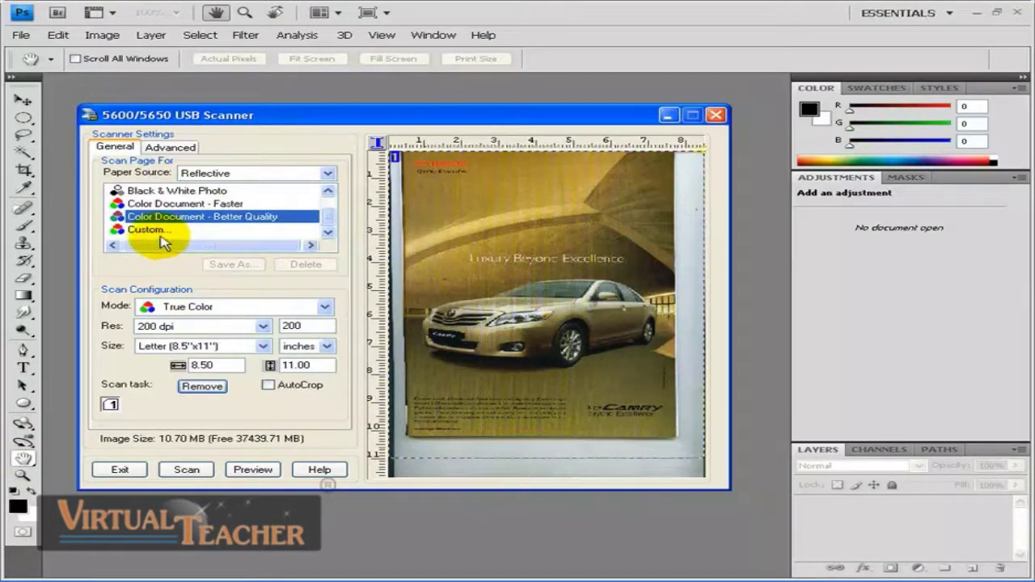
- Switch to the Custom preset at 6.00 × 4.00 inches and show the colour mode choices
click(145, 231)
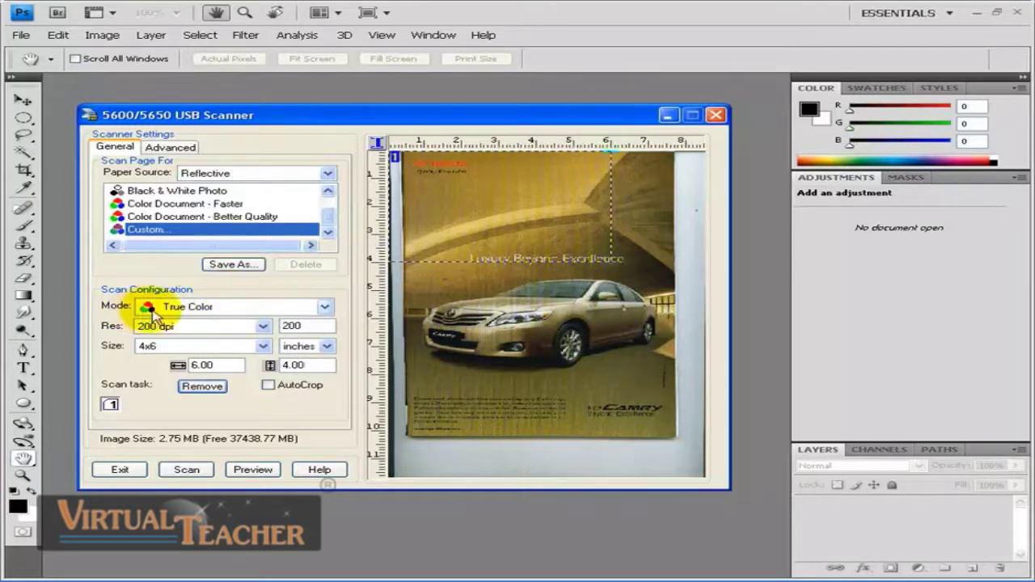
click(326, 309)
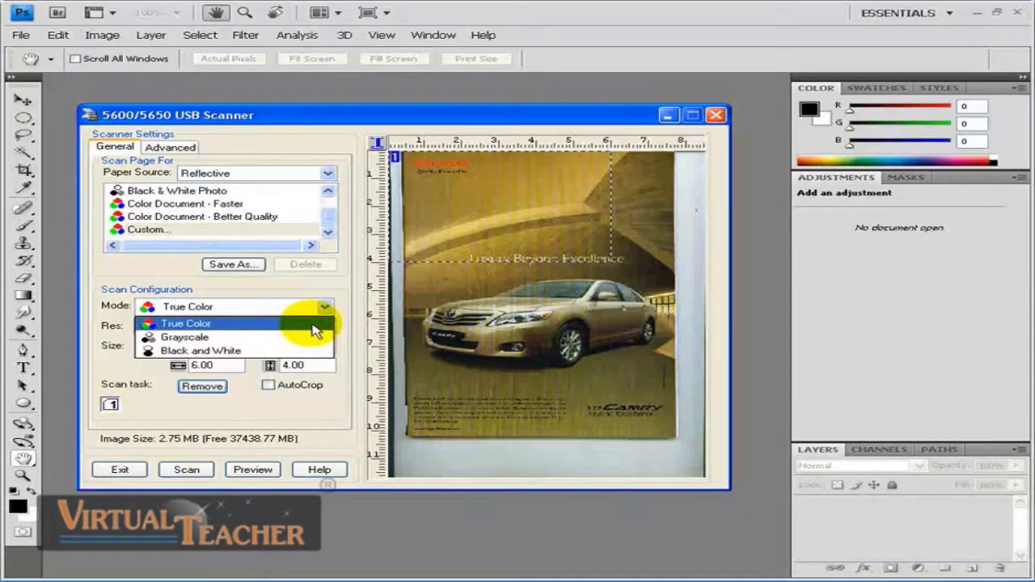
- Keep True Color mode and set the scan resolution to 300 dpi, giving 6.18 MB
click(234, 325)
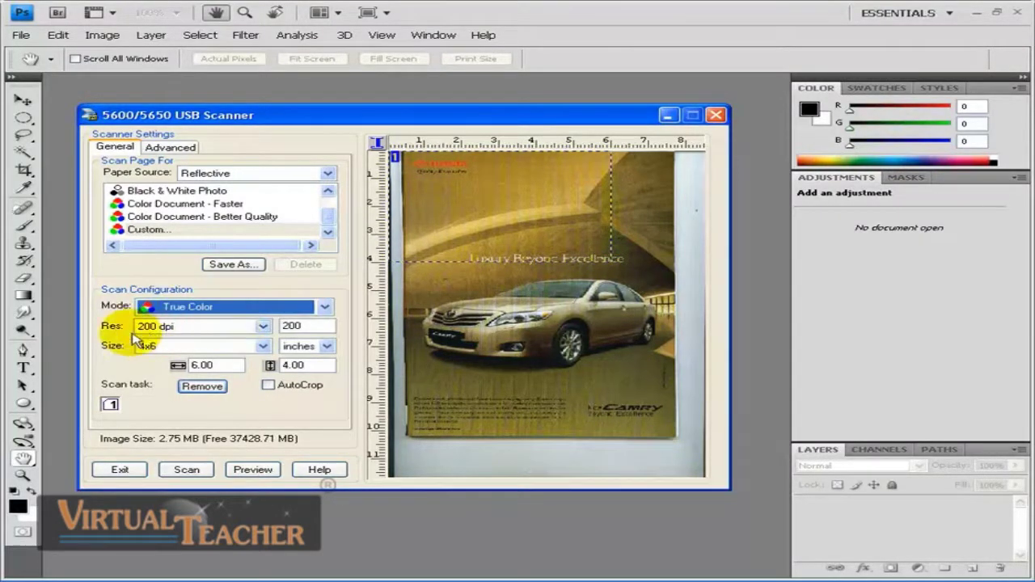
click(264, 327)
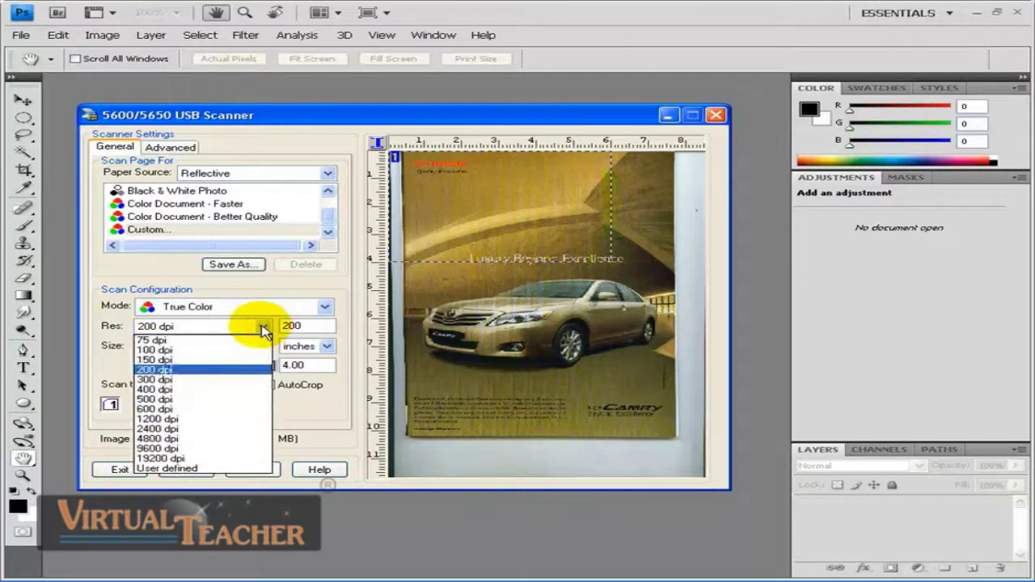
click(193, 380)
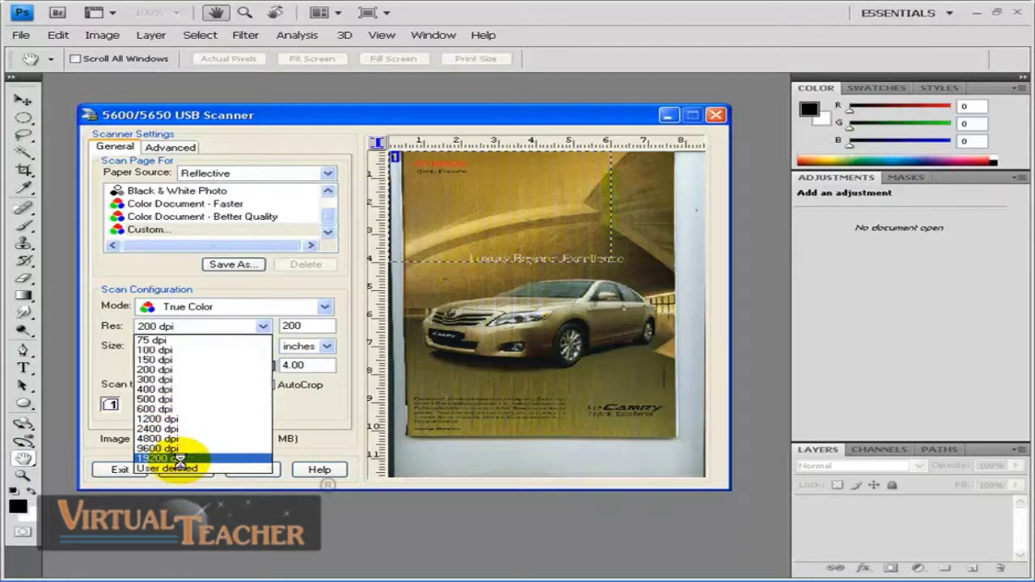
click(165, 380)
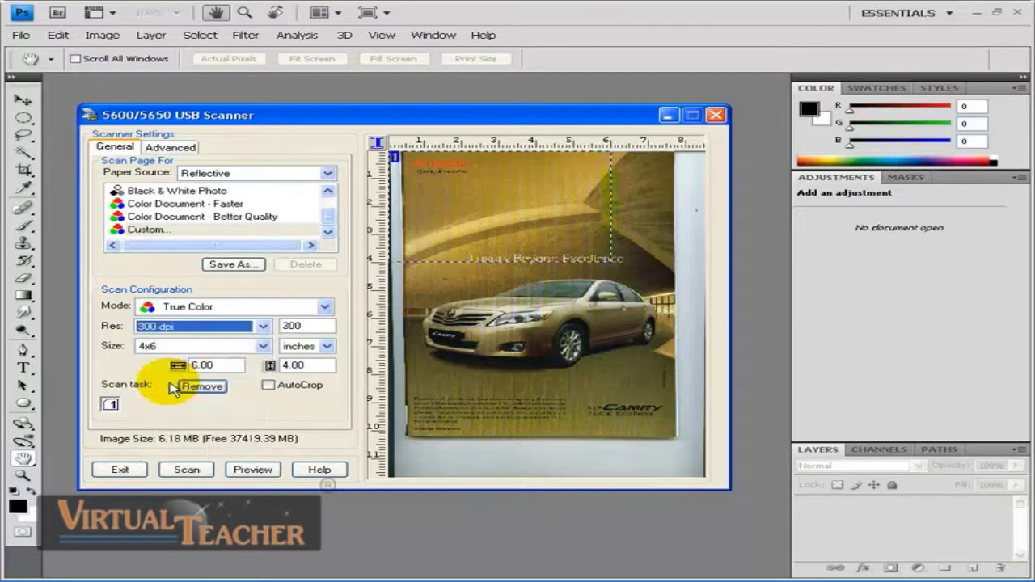
click(315, 325)
drag(307, 325, 261, 328)
click(301, 325)
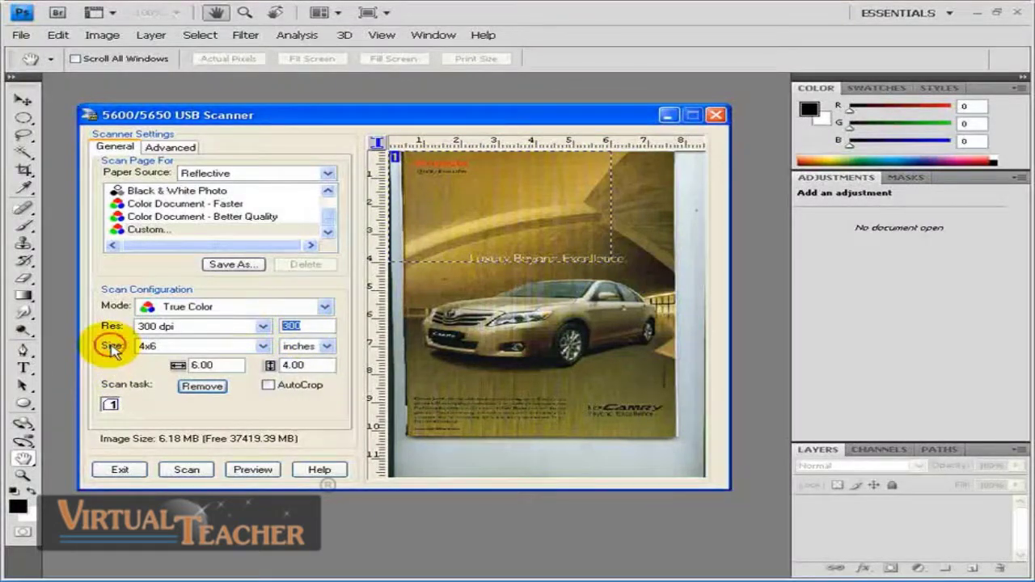
click(264, 347)
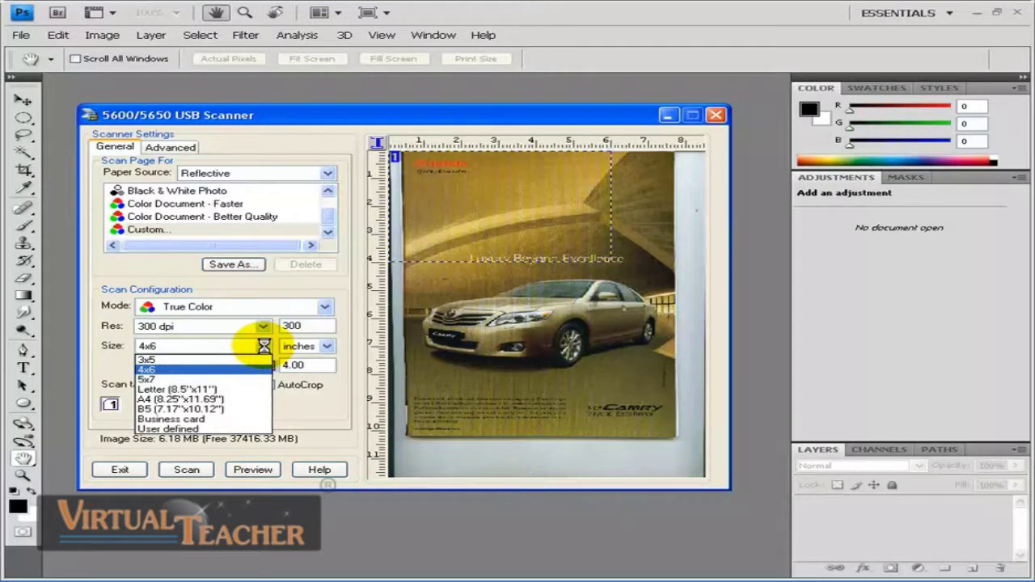
click(264, 346)
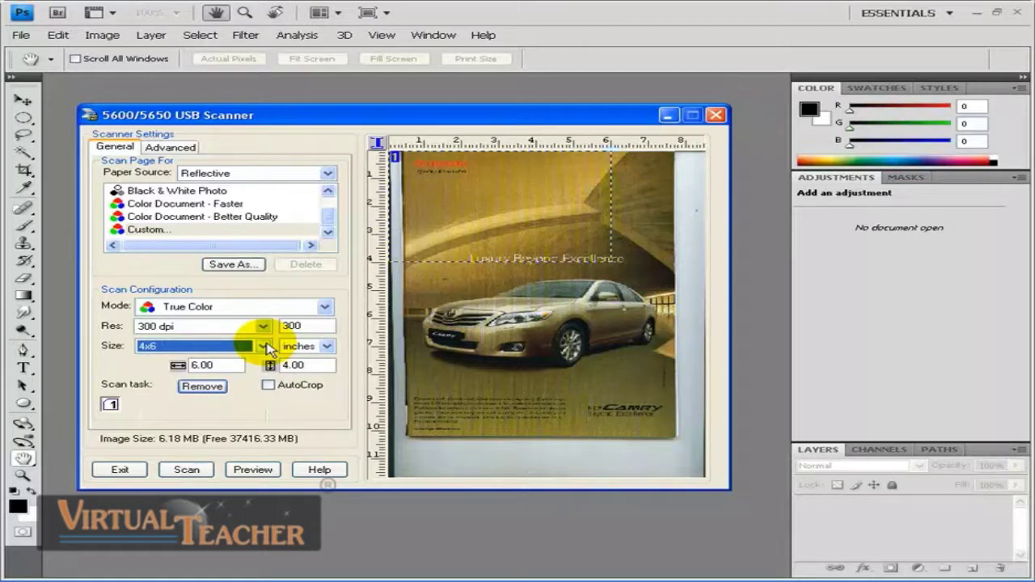
click(219, 365)
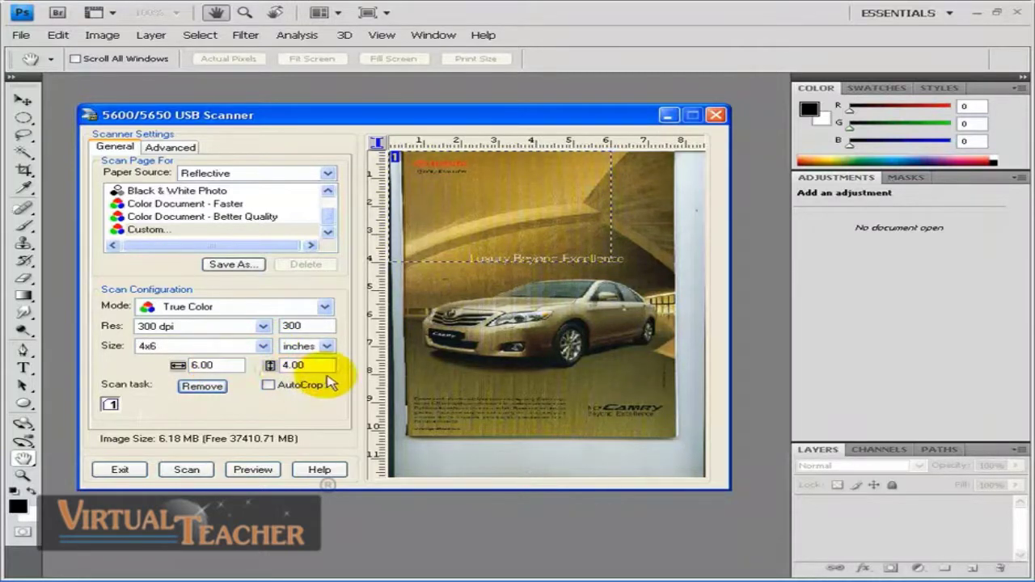
click(307, 365)
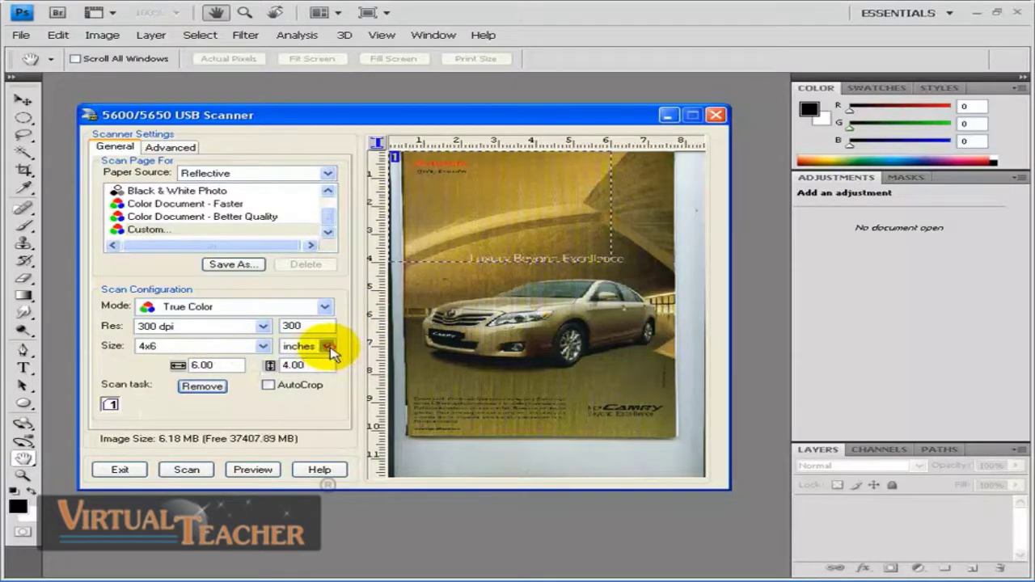
click(328, 346)
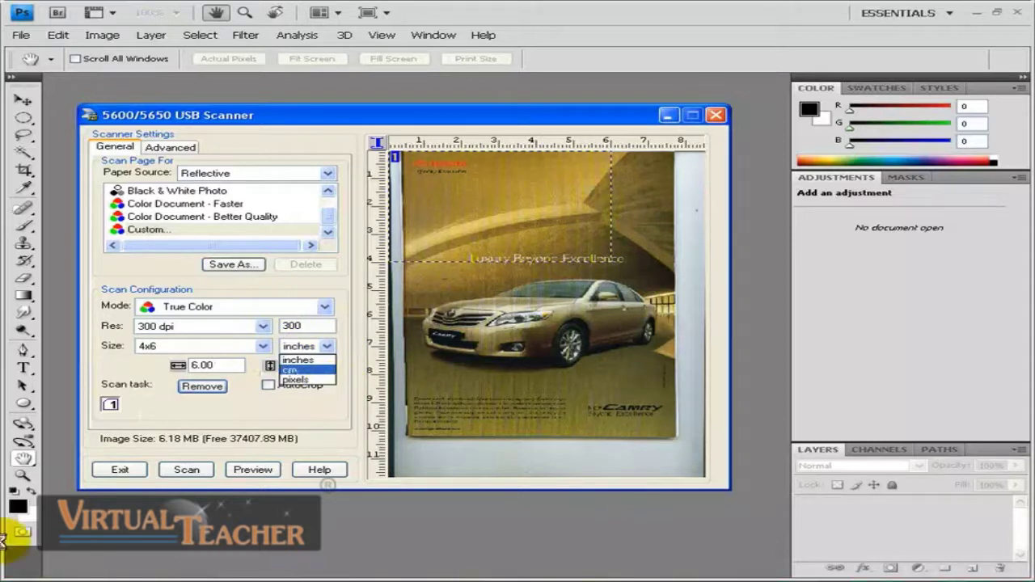
click(311, 359)
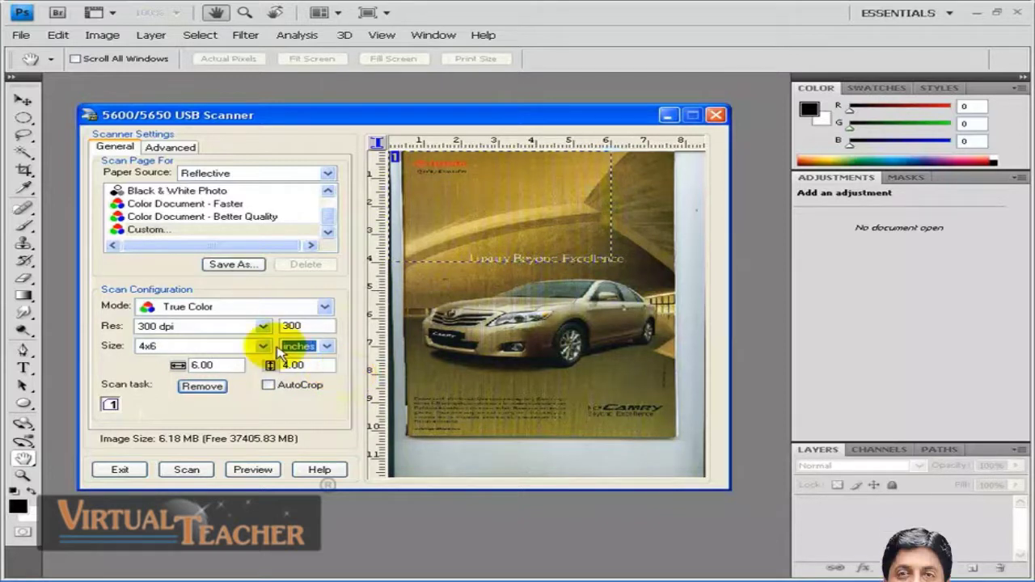
- Save the True Color, 300 dpi, 6×4-inch settings as a scan preset named 'card'
click(233, 265)
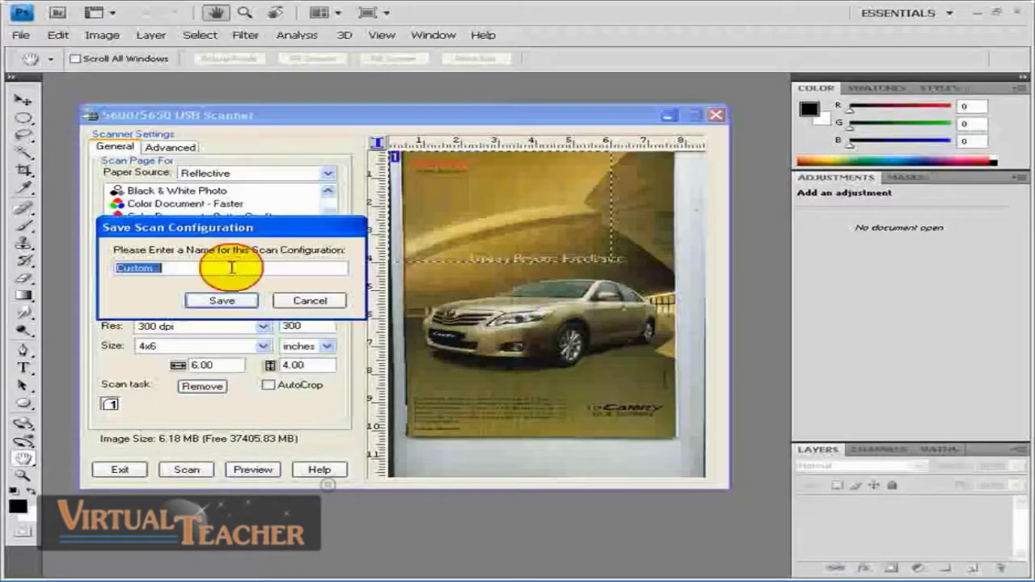
drag(259, 233, 302, 289)
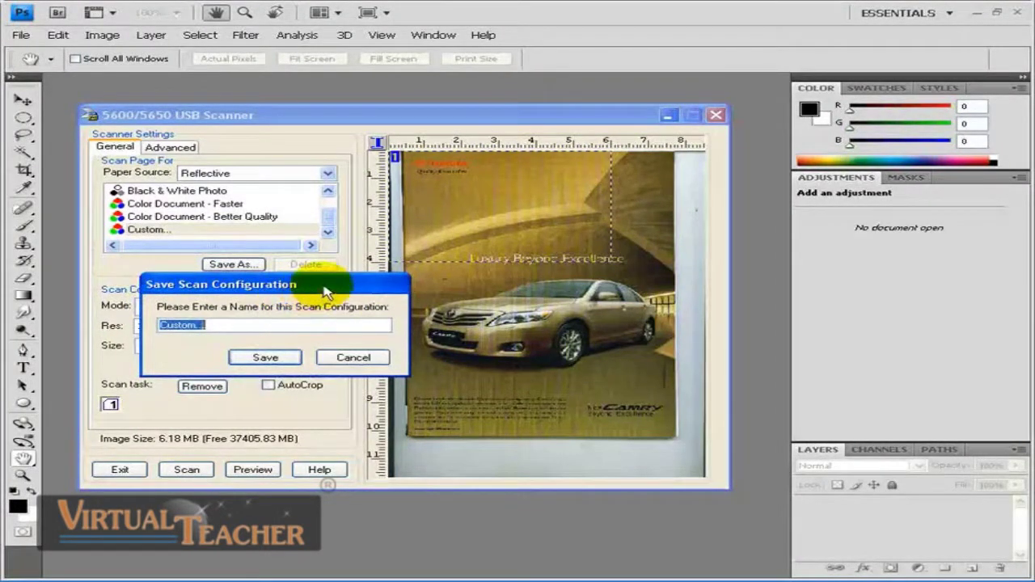
drag(324, 287, 323, 250)
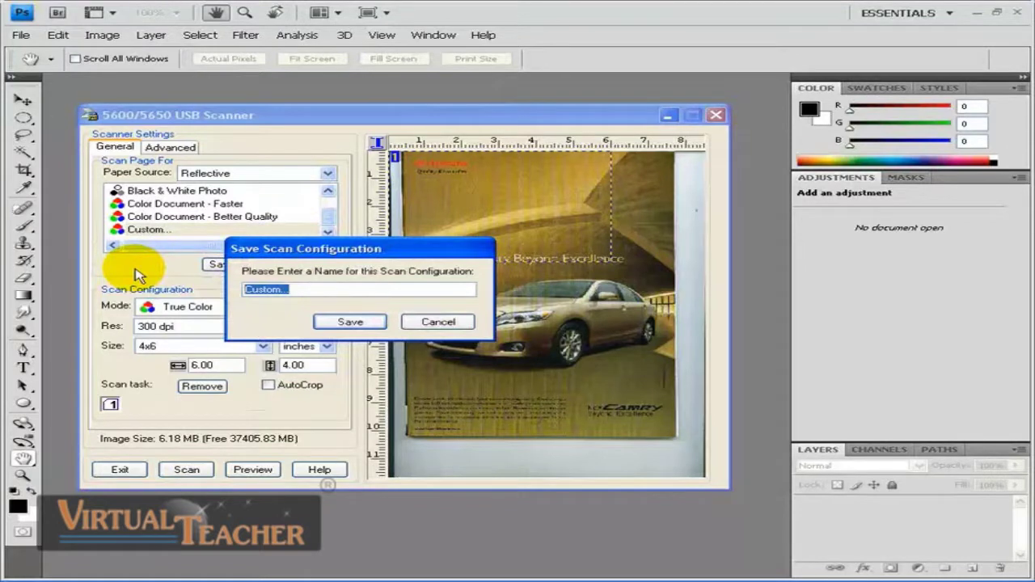
text(card)
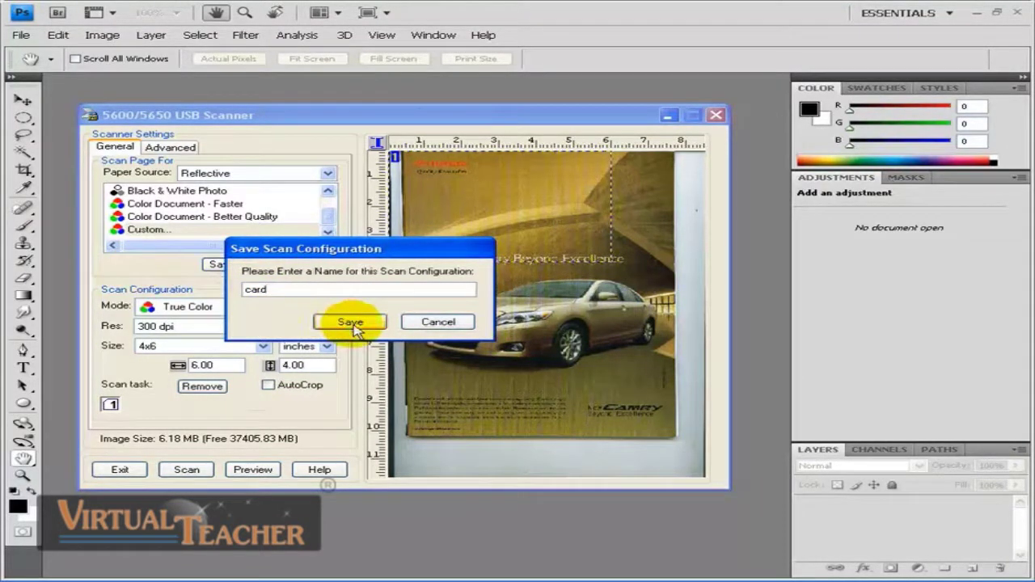
click(354, 326)
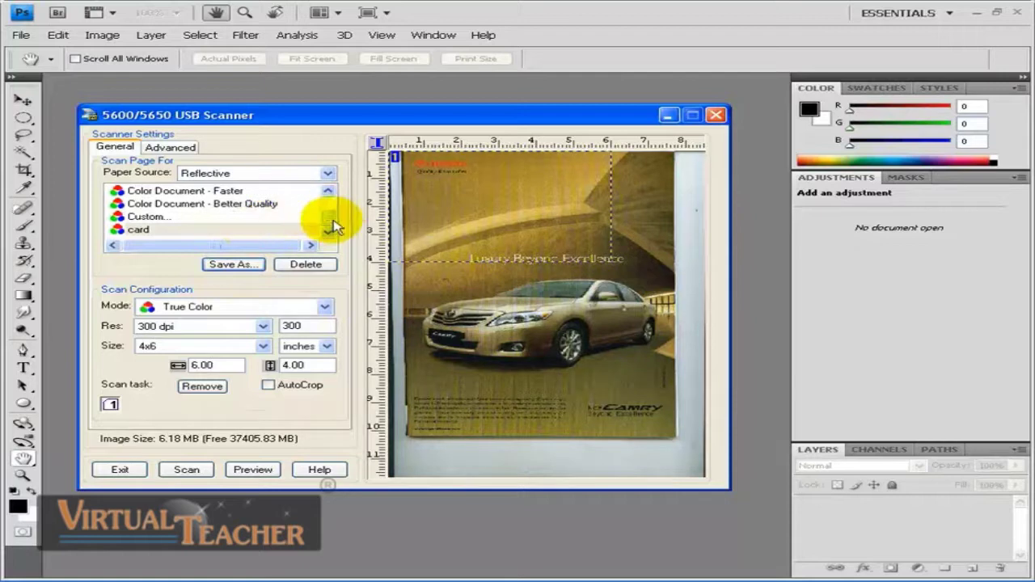
mouse_move(333, 227)
mouse_down()
mouse_move(330, 201)
mouse_move(331, 217)
mouse_up()
- Load the card preset, remove its scan area, and frame the car at 7.08 × 4.24 inches
drag(431, 123, 432, 111)
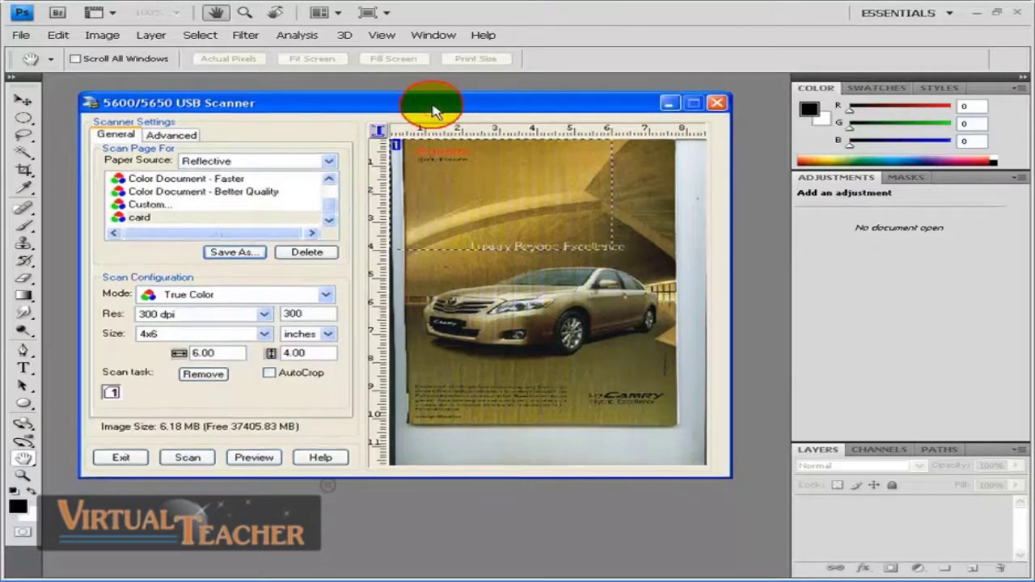
click(154, 218)
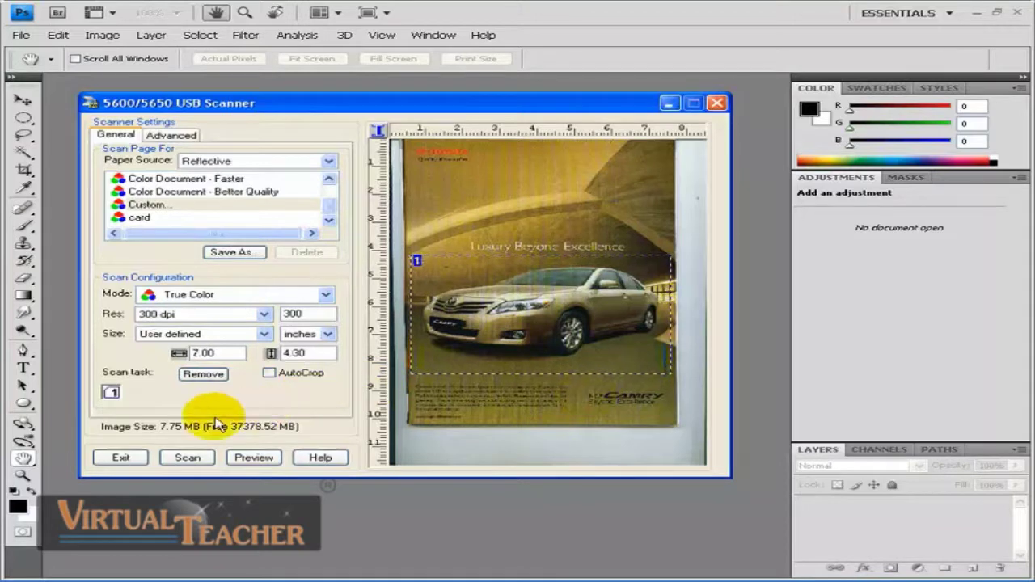
click(203, 375)
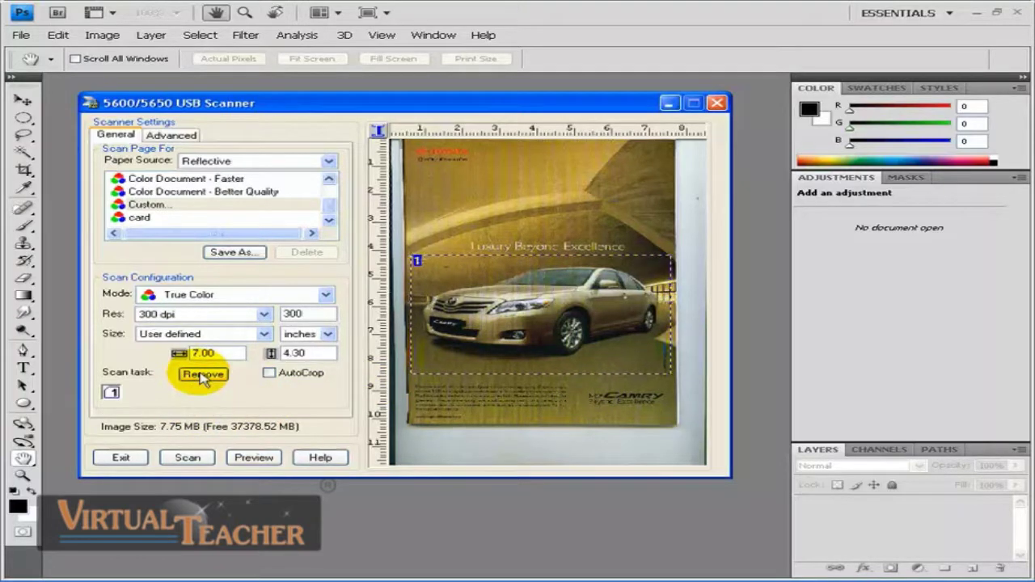
click(202, 376)
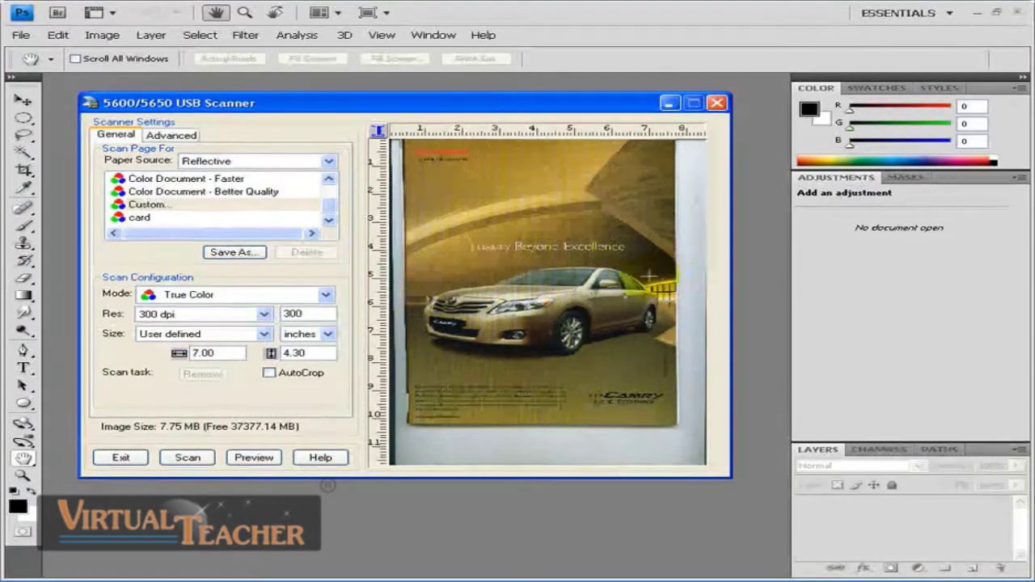
click(288, 376)
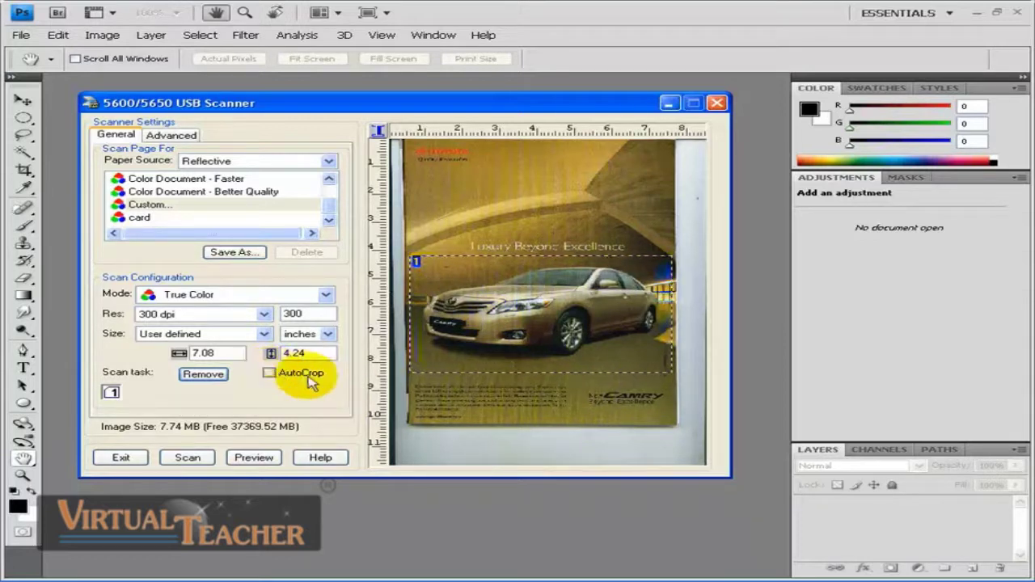
click(185, 139)
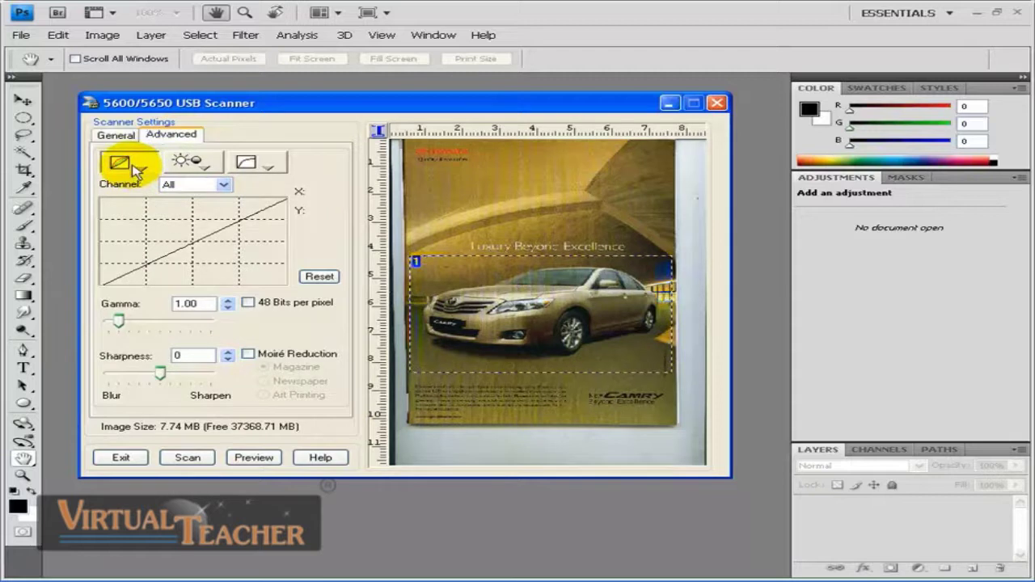
click(204, 165)
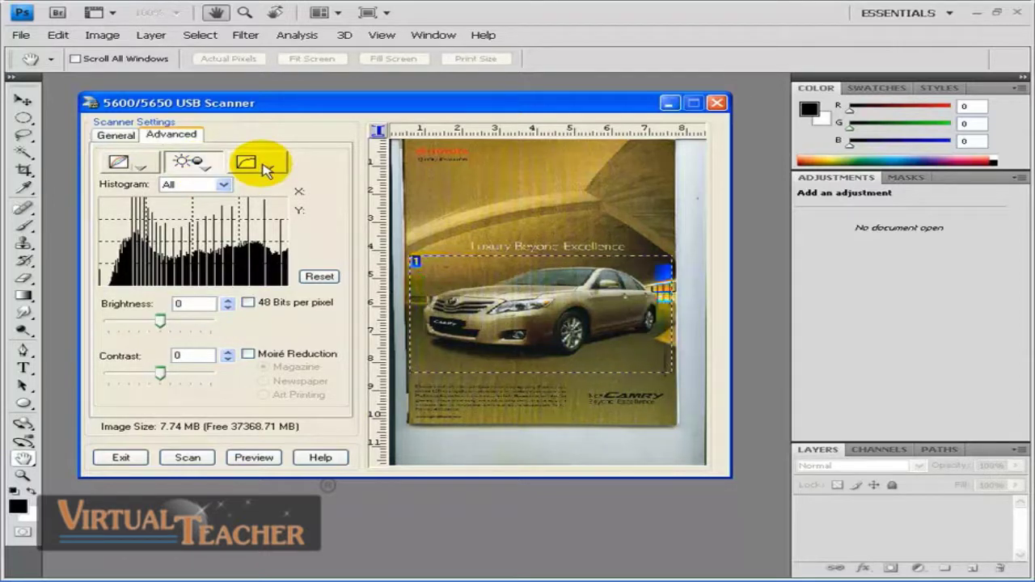
click(122, 164)
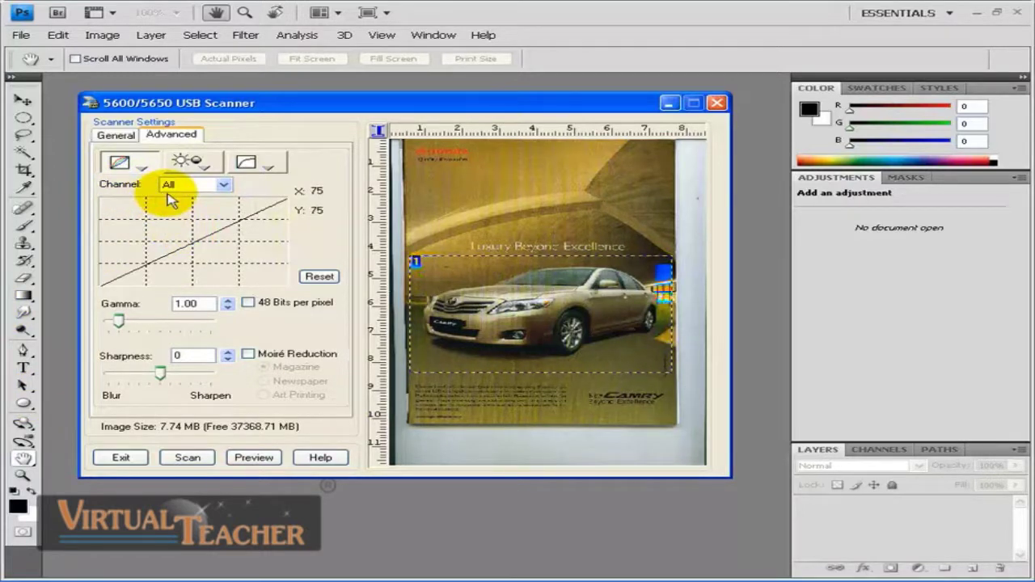
click(223, 185)
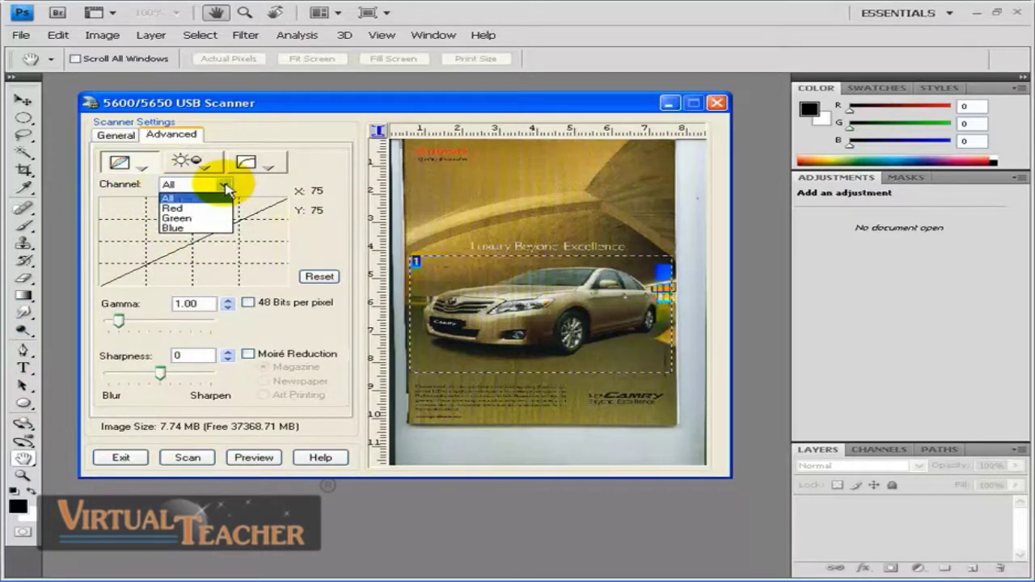
click(224, 185)
click(224, 185)
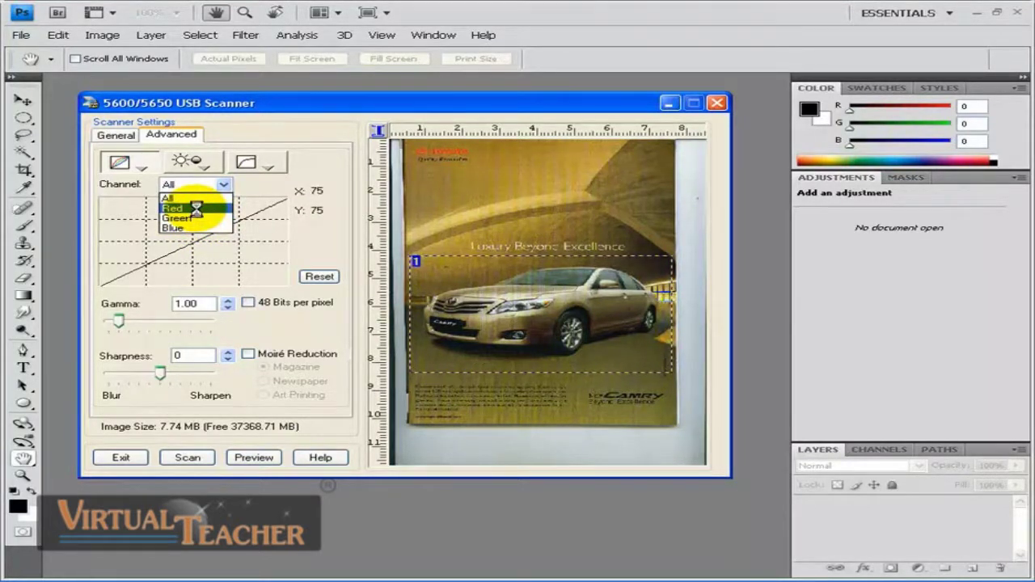
click(189, 198)
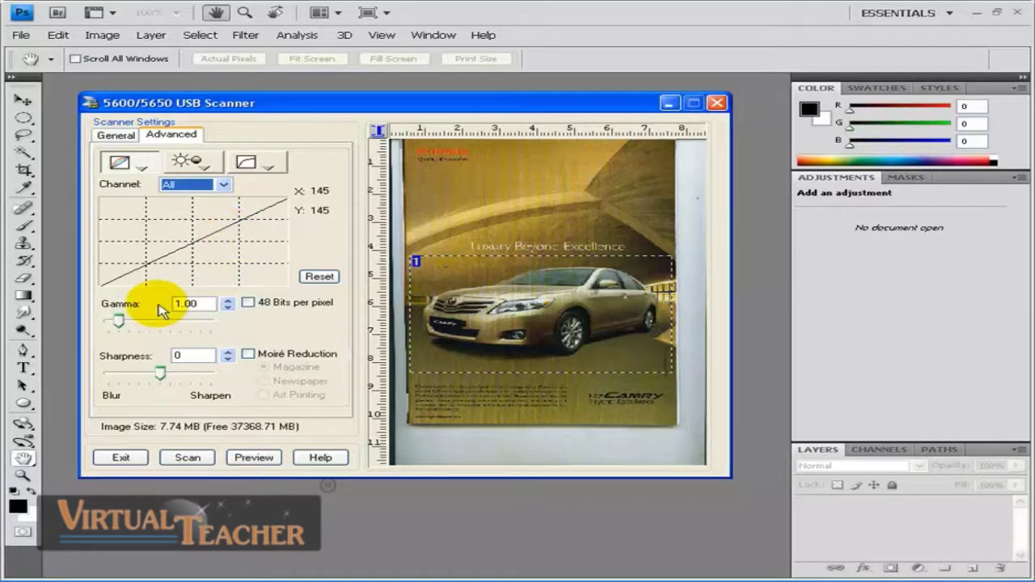
click(120, 323)
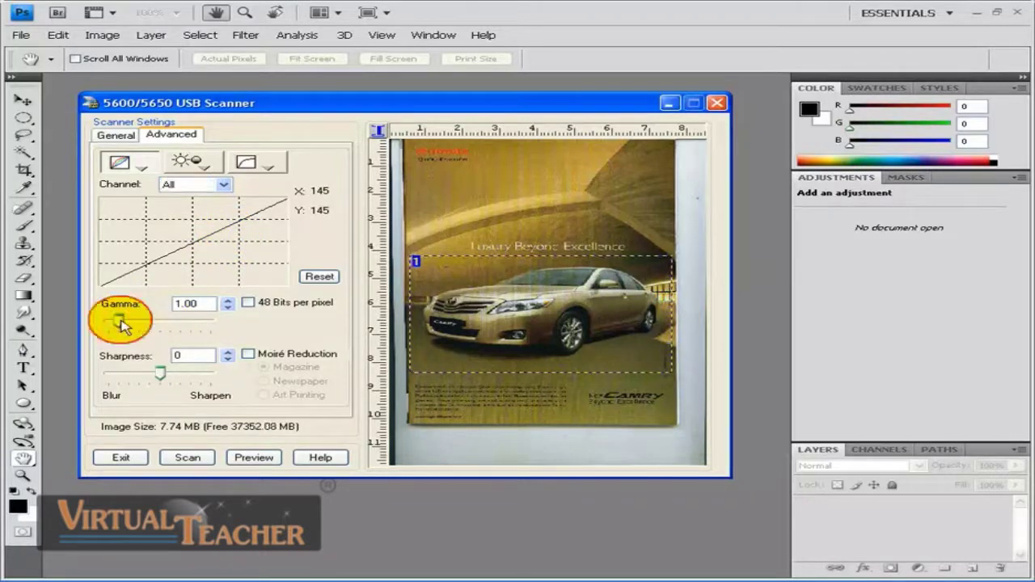
mouse_move(120, 323)
mouse_down()
mouse_move(137, 324)
mouse_move(124, 324)
mouse_up()
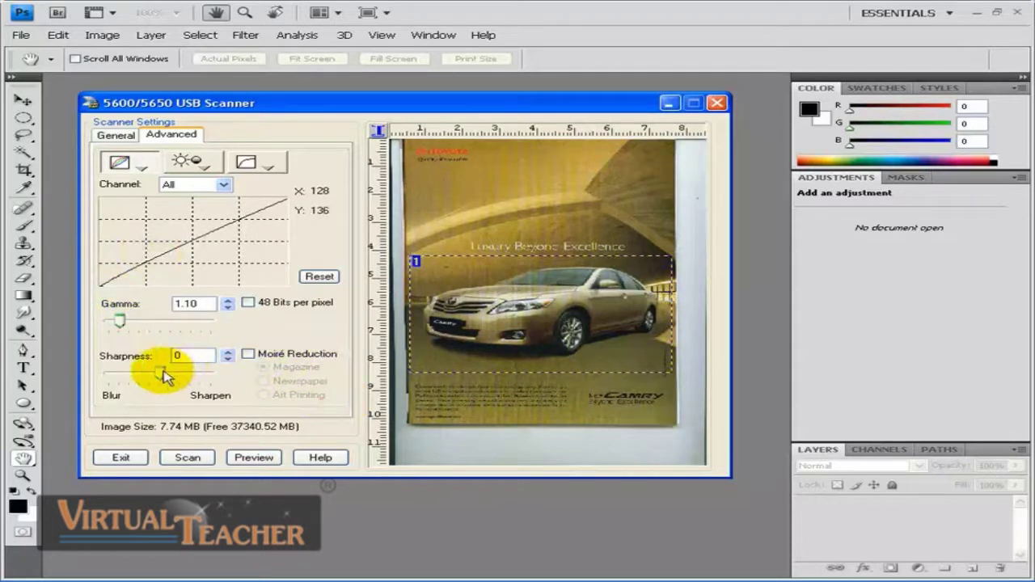
drag(165, 378, 140, 377)
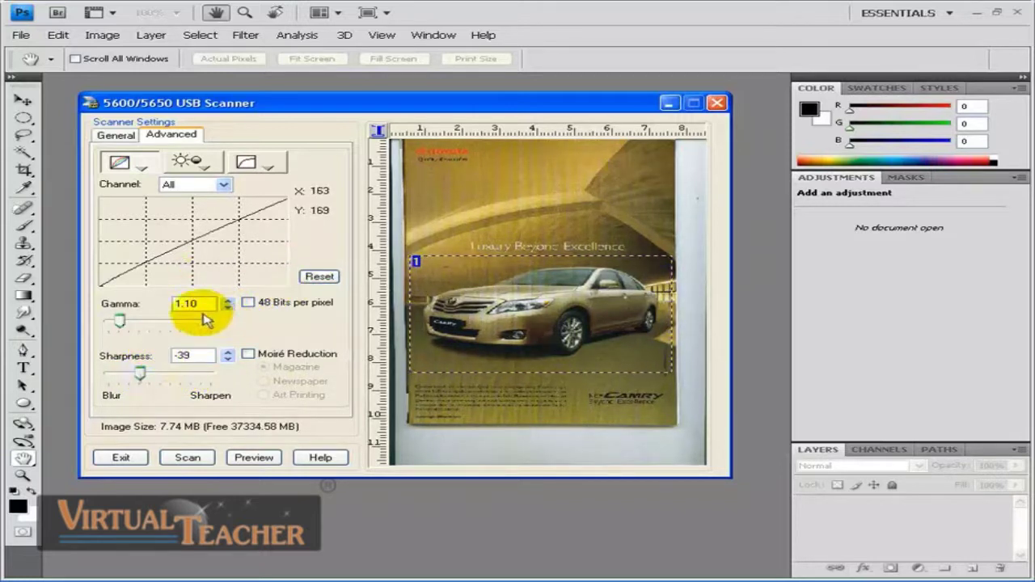
click(314, 279)
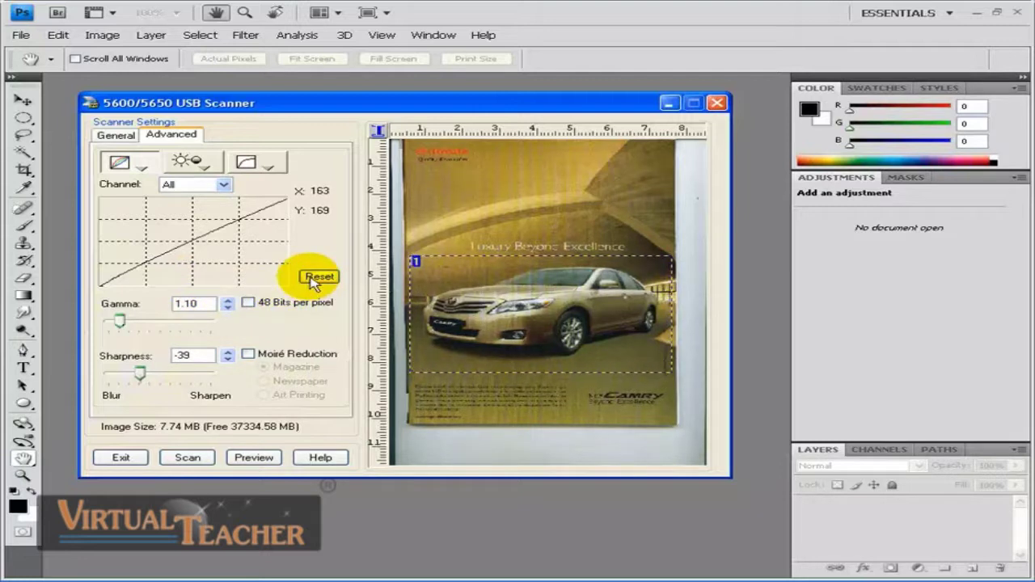
click(314, 279)
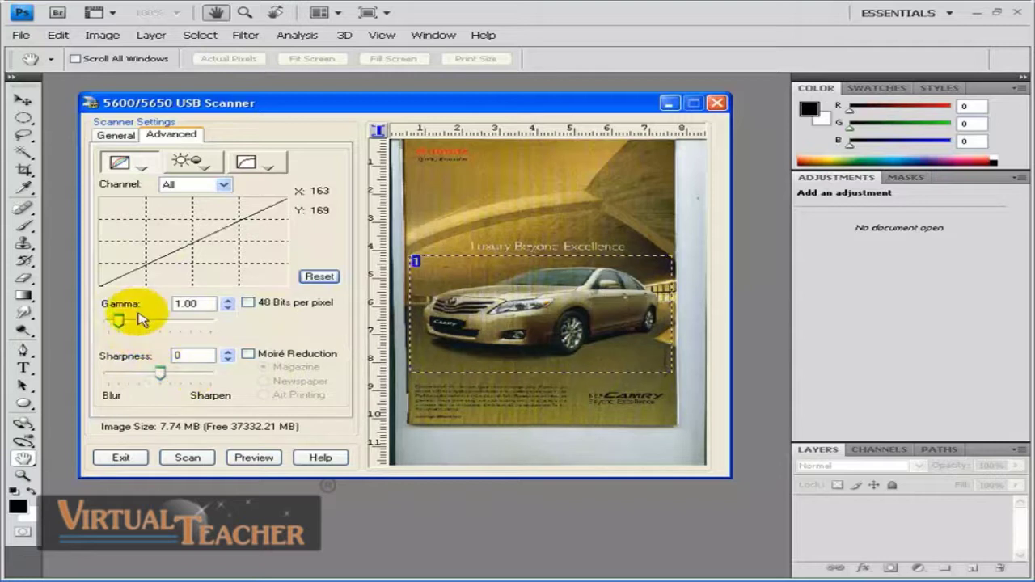
- Try brightness/contrast and saturation/hue adjustments, then reset them to neutral
click(187, 165)
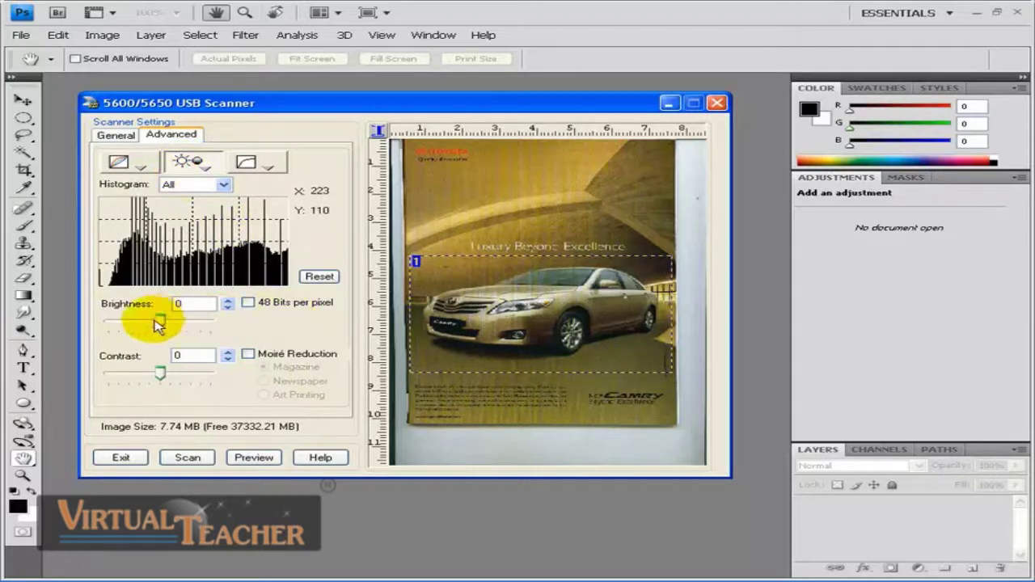
mouse_move(158, 325)
mouse_down()
mouse_move(176, 325)
mouse_move(157, 321)
mouse_up()
mouse_move(159, 373)
mouse_down()
mouse_move(185, 373)
mouse_move(139, 376)
mouse_move(166, 378)
mouse_up()
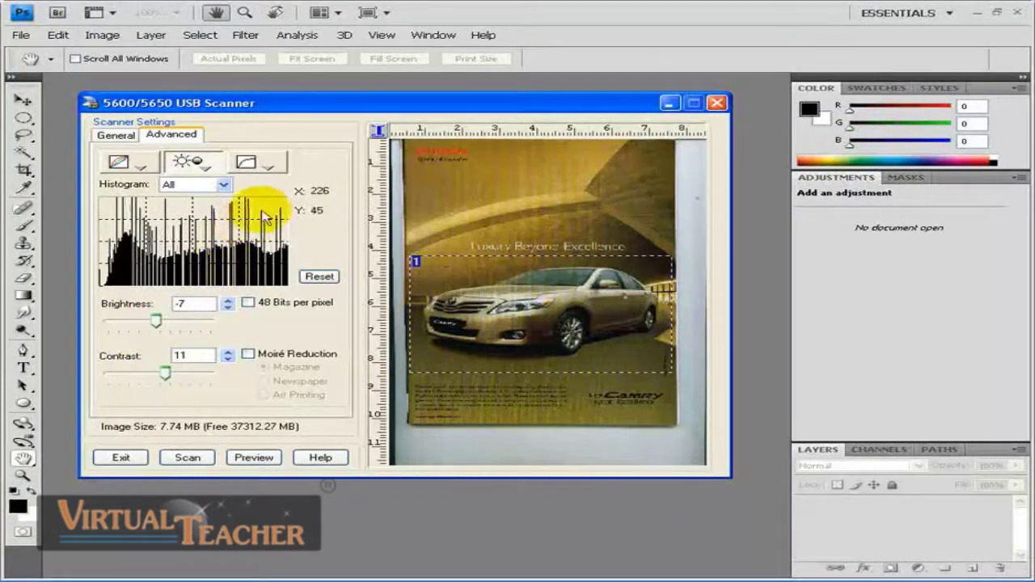
click(267, 164)
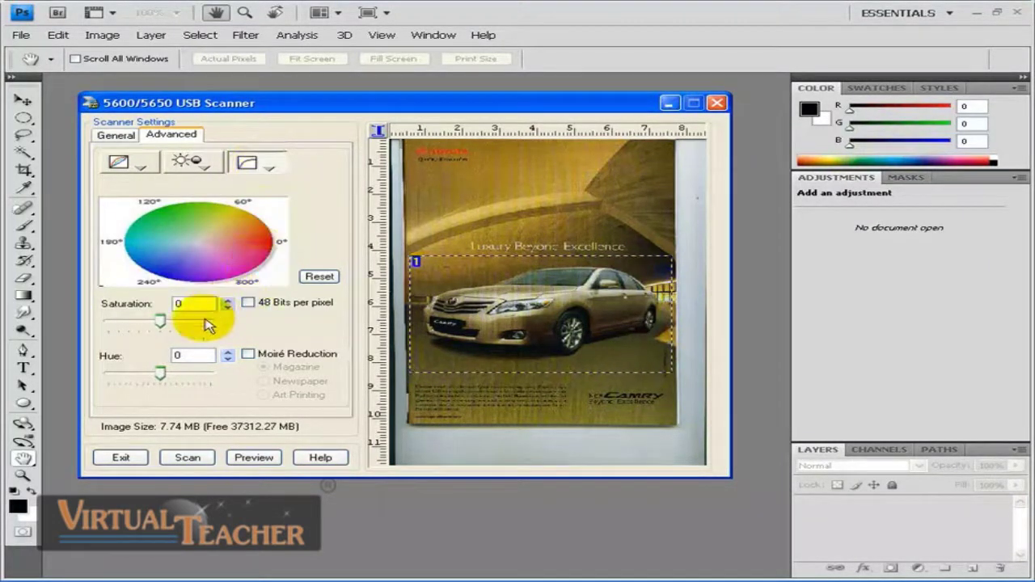
mouse_move(167, 317)
mouse_down()
mouse_move(159, 324)
mouse_move(196, 314)
mouse_move(157, 319)
mouse_move(194, 325)
mouse_move(76, 324)
mouse_move(162, 323)
mouse_up()
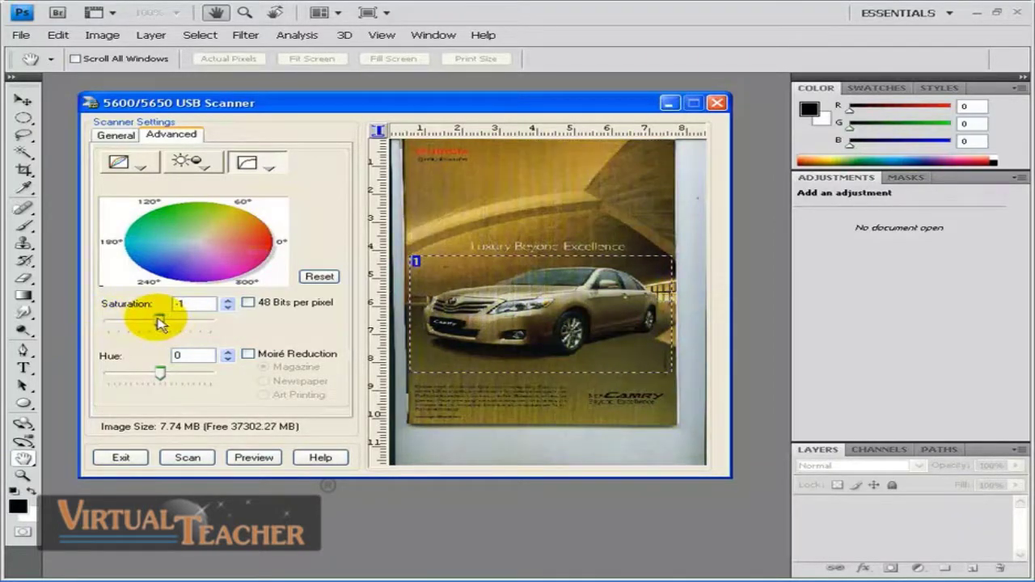
mouse_move(160, 374)
mouse_down()
mouse_move(198, 373)
mouse_move(160, 374)
mouse_move(168, 377)
mouse_up()
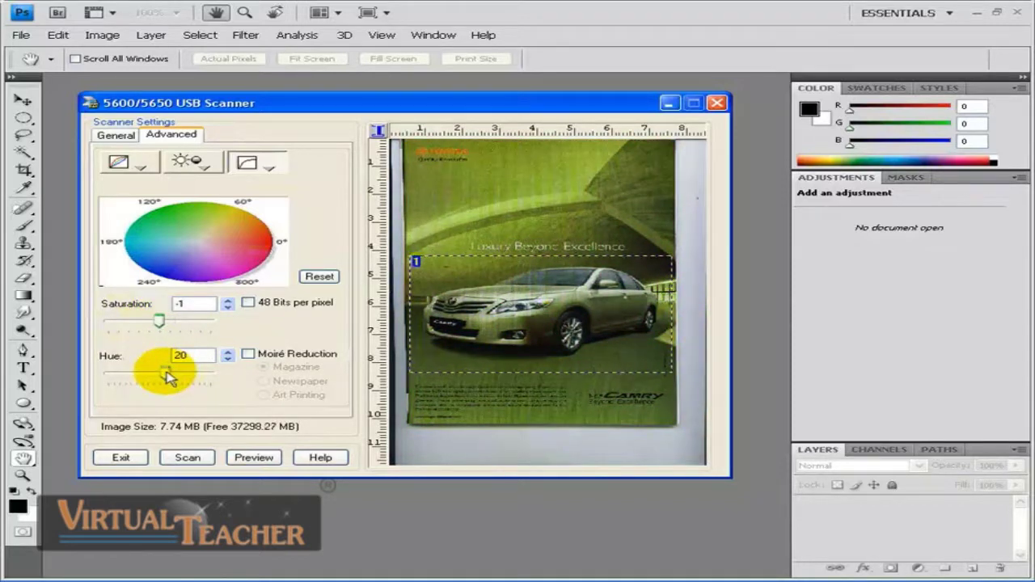
click(234, 162)
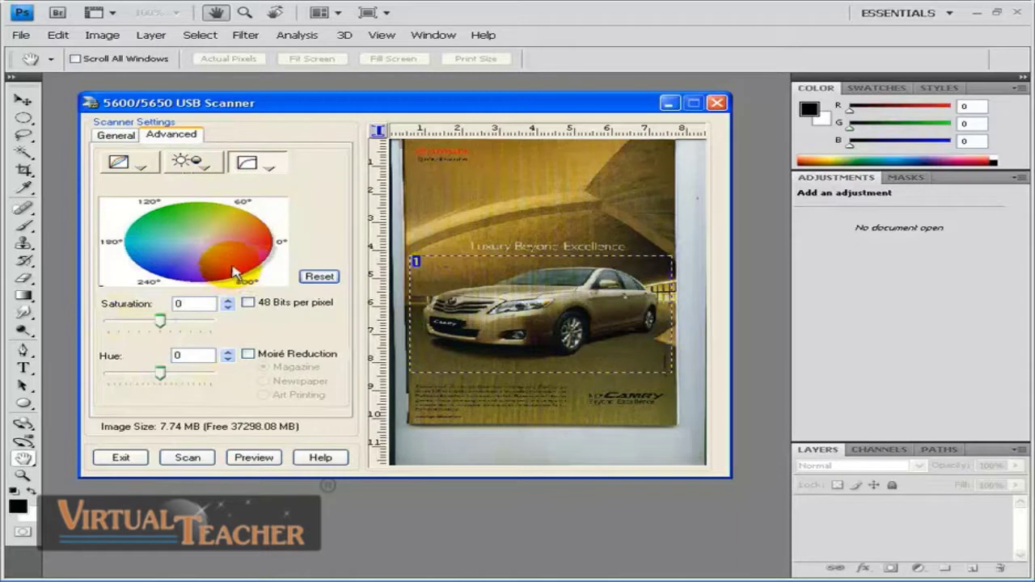
- Refresh the advert preview and scan the framed car area into Photoshop
click(254, 459)
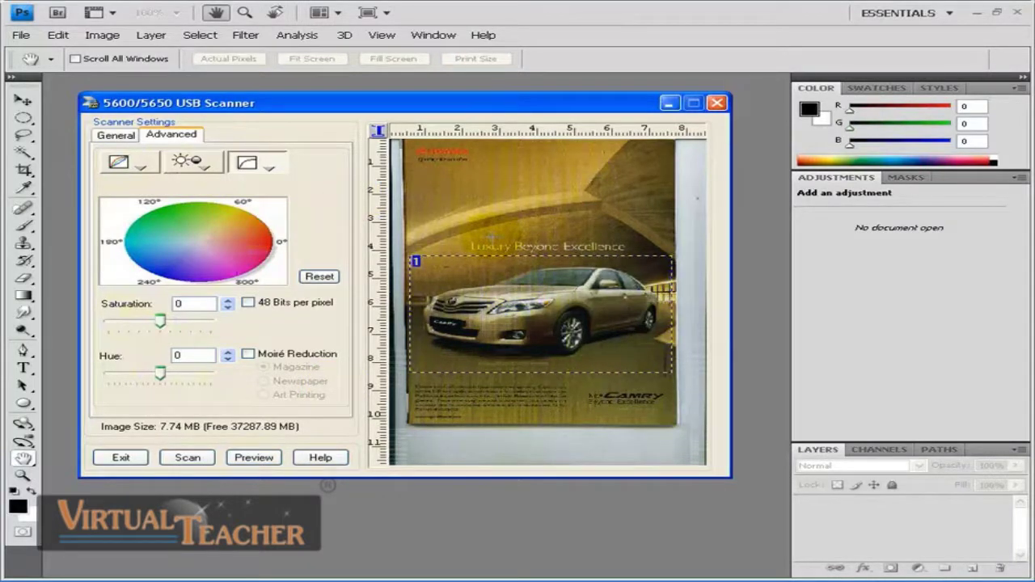
click(116, 135)
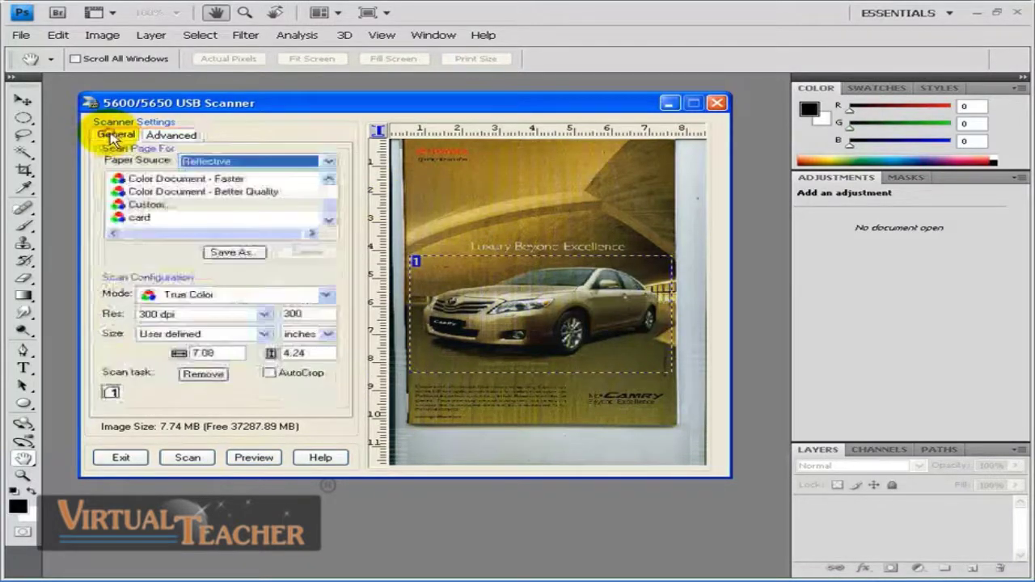
click(170, 135)
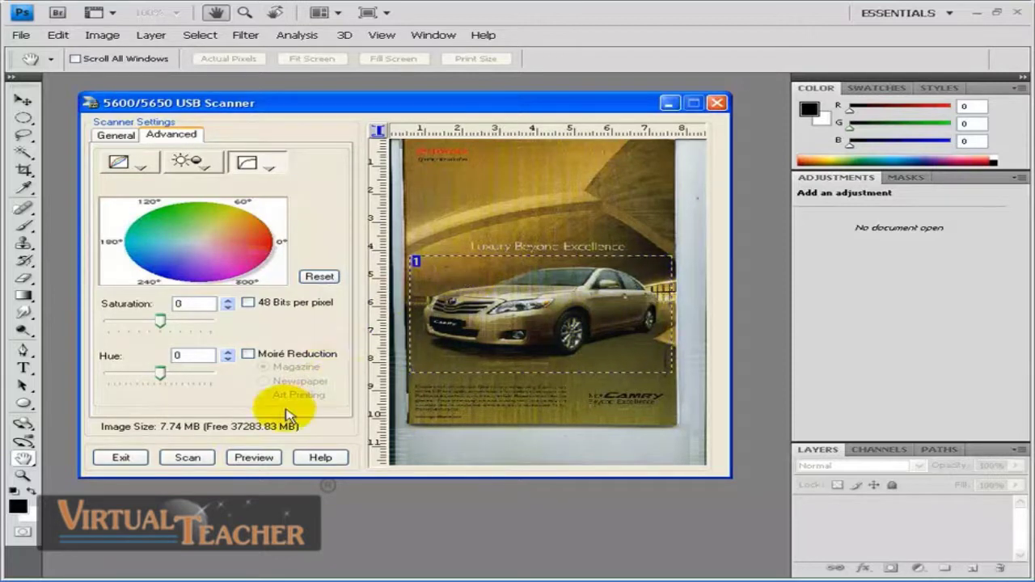
click(187, 459)
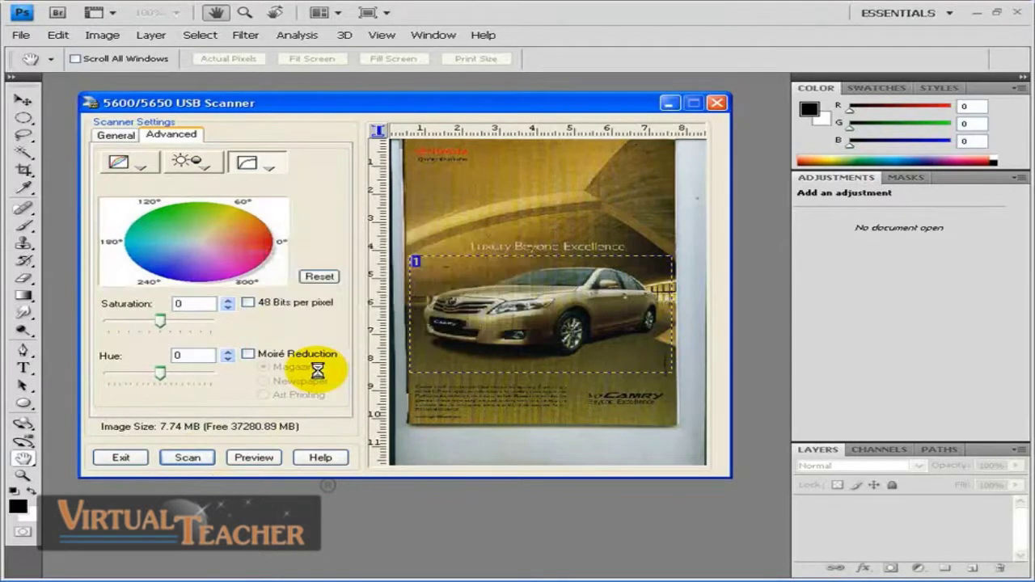
- Move the scanner window aside and close it to reveal the scanned image
drag(276, 110, 316, 110)
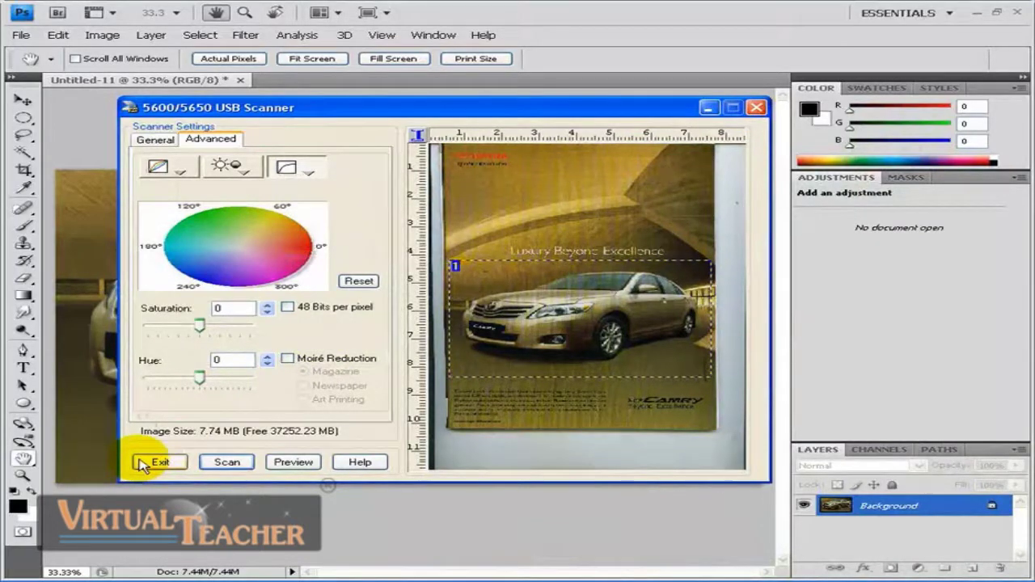
drag(448, 112, 424, 140)
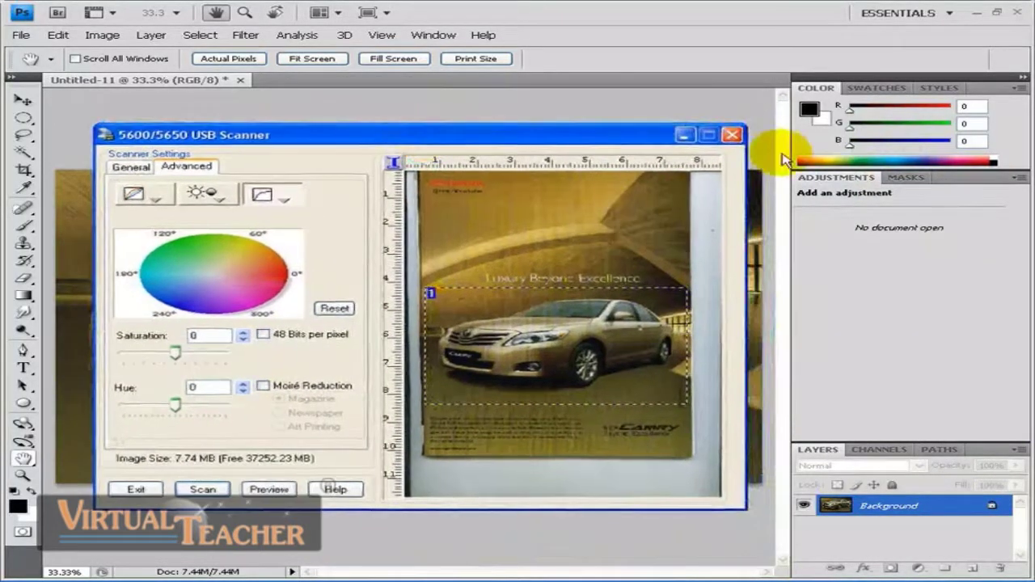
click(732, 141)
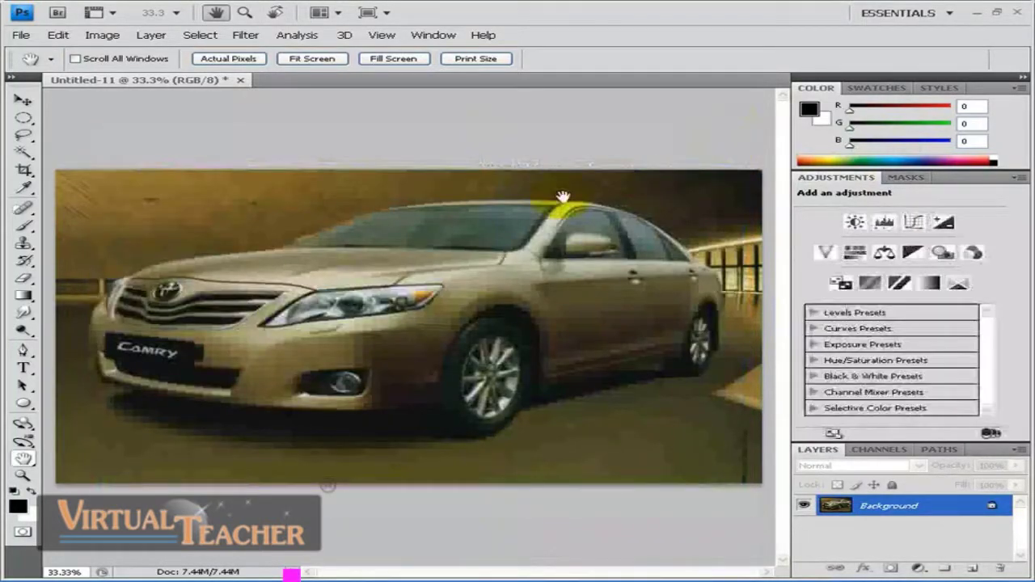
- Float Untitled-11 in its own window and shrink it from the corner
drag(182, 81, 219, 116)
drag(768, 455, 709, 430)
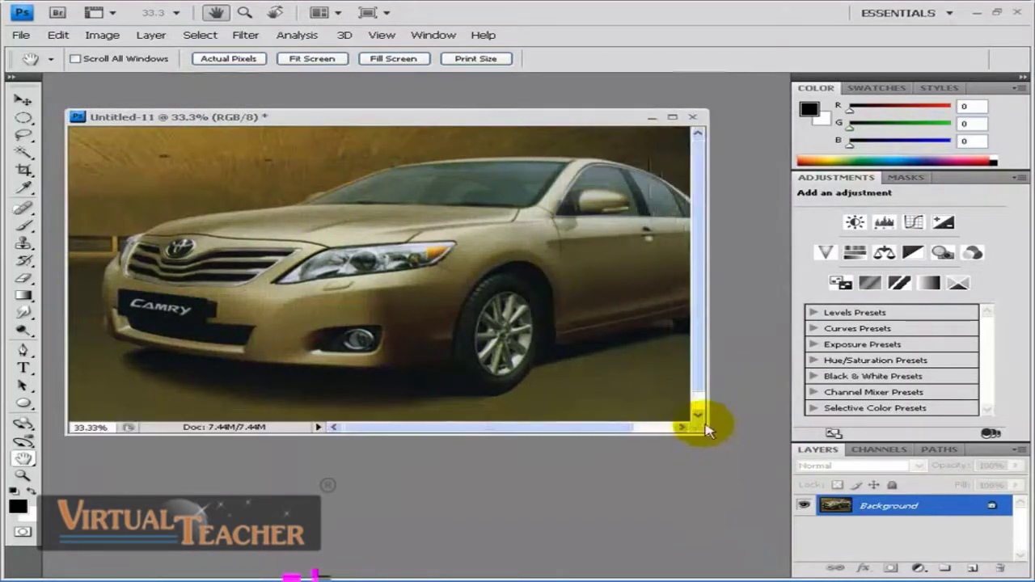
click(25, 38)
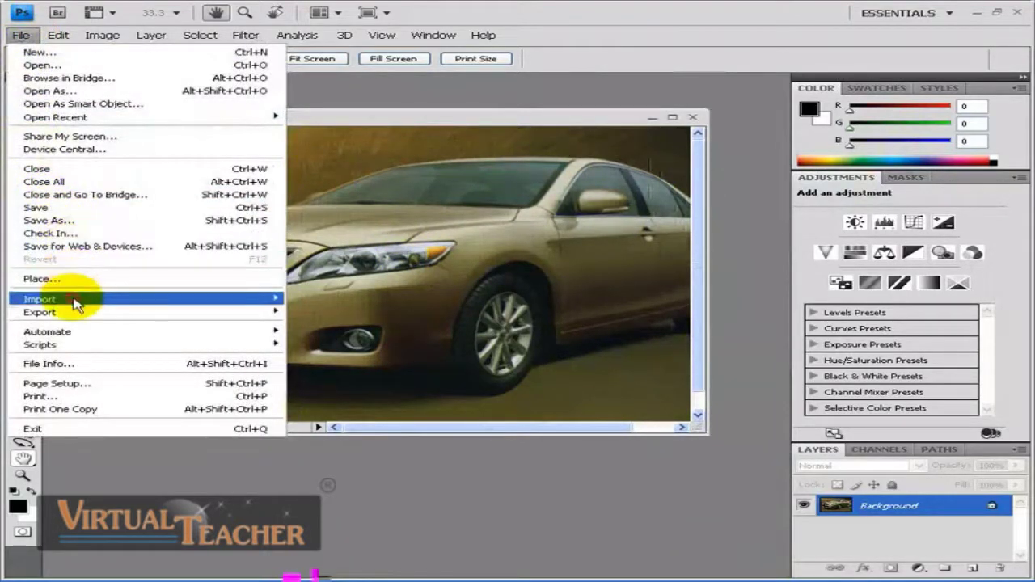
- Bring up the File menu to reach Save for the scanned Untitled-11 image
mouse_move(81, 305)
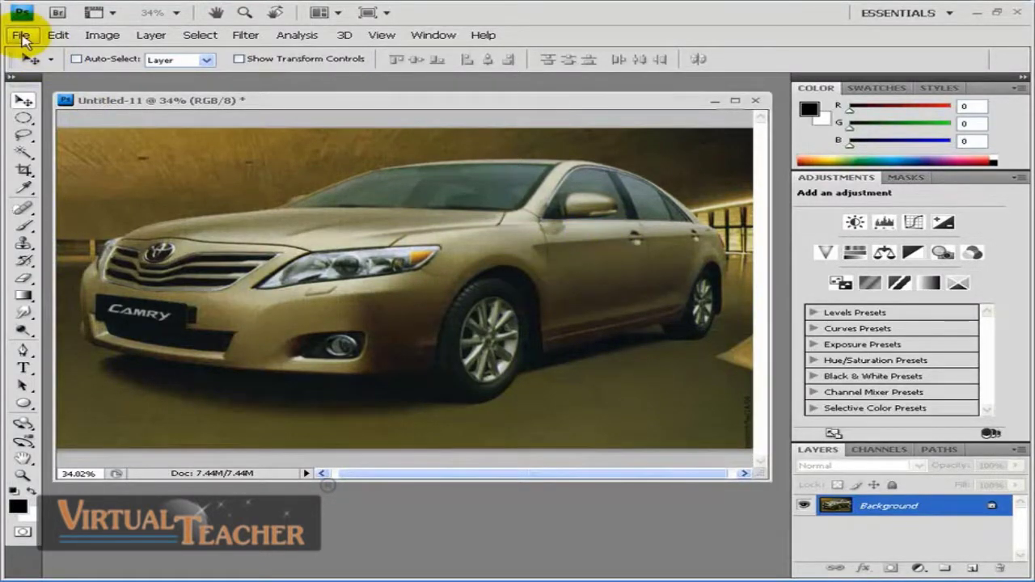
click(21, 36)
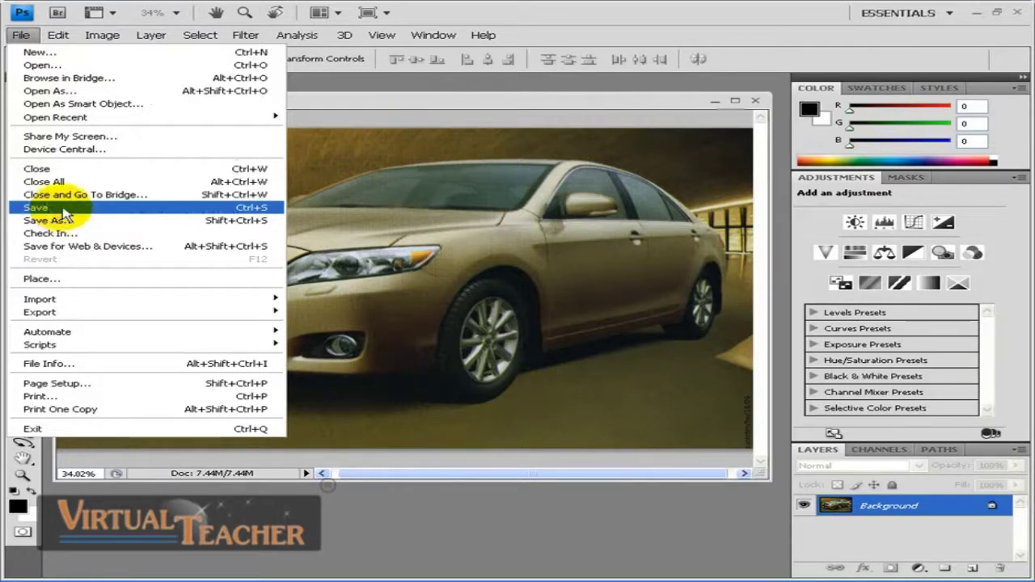
- In Save As, choose the Desktop folder and name the file CAR
click(64, 220)
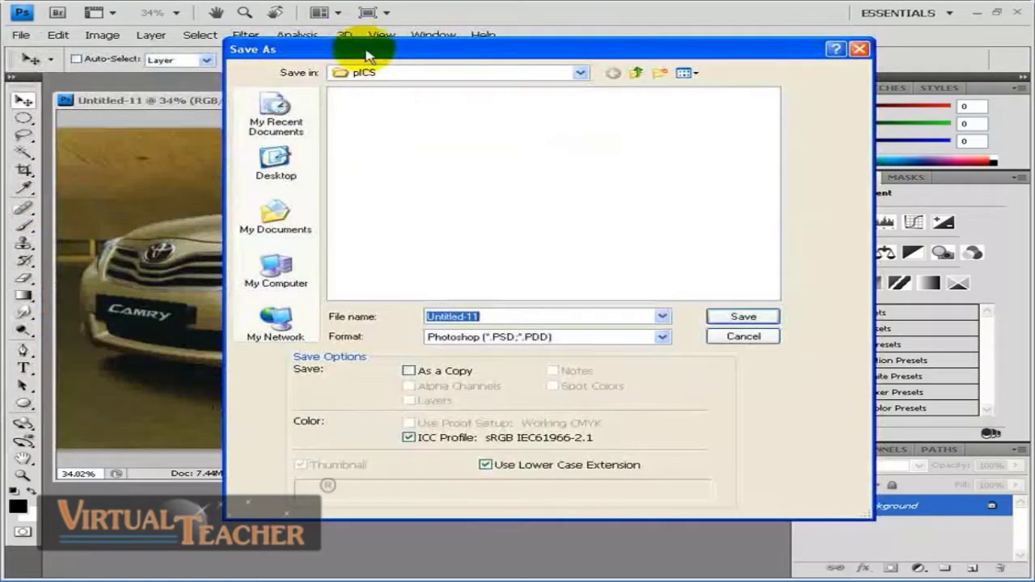
drag(359, 46, 219, 96)
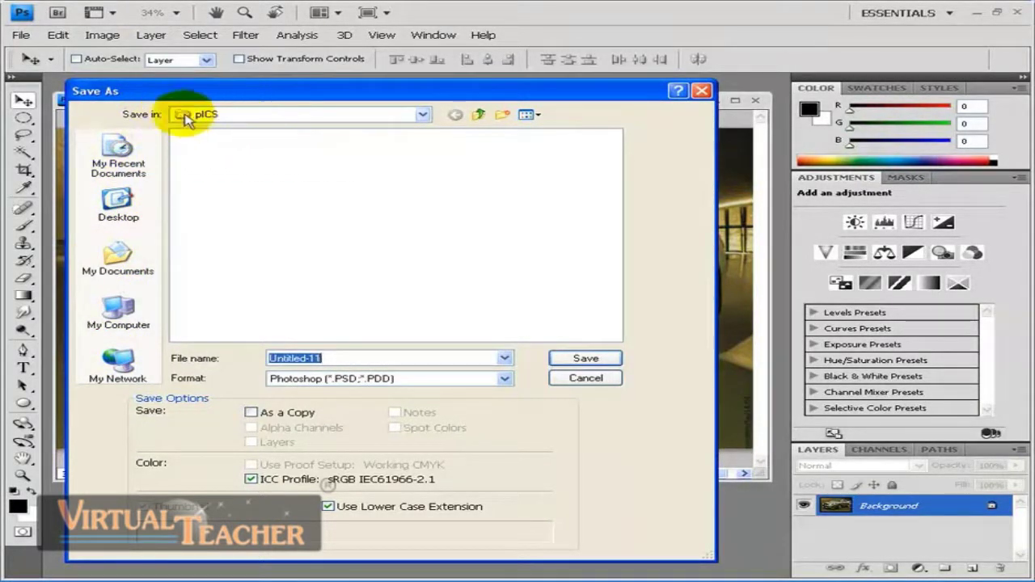
click(424, 115)
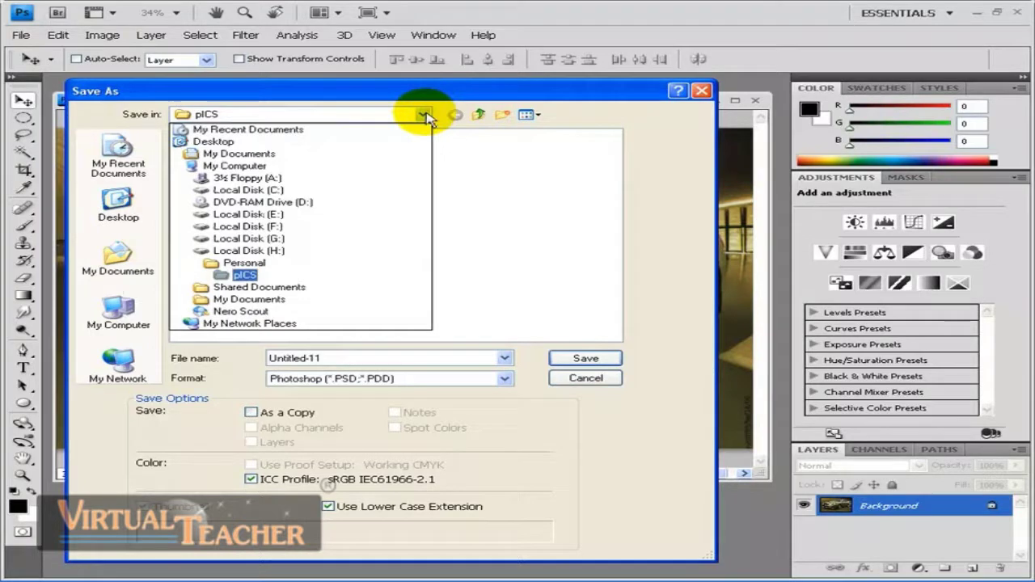
click(212, 144)
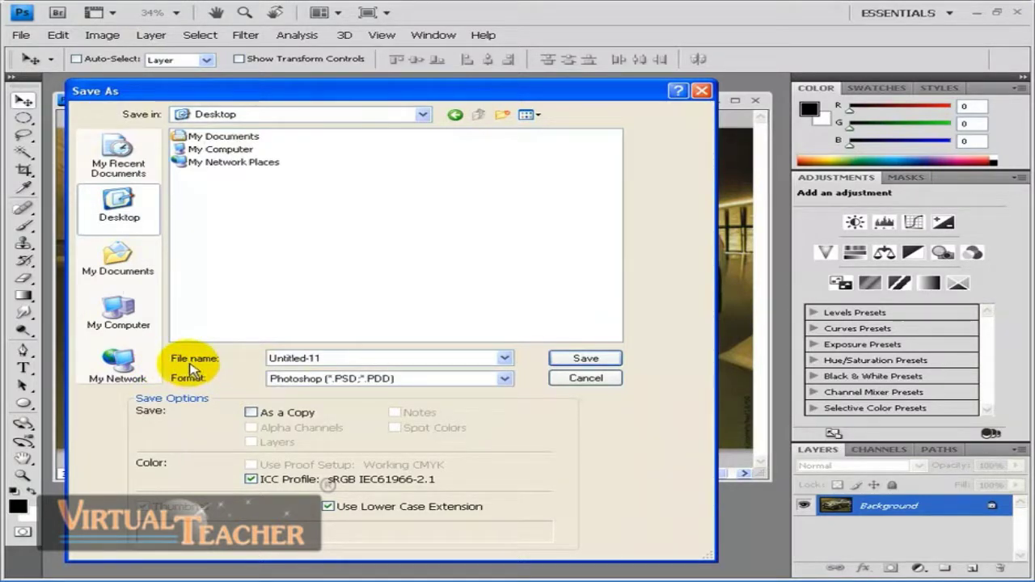
double_click(364, 359)
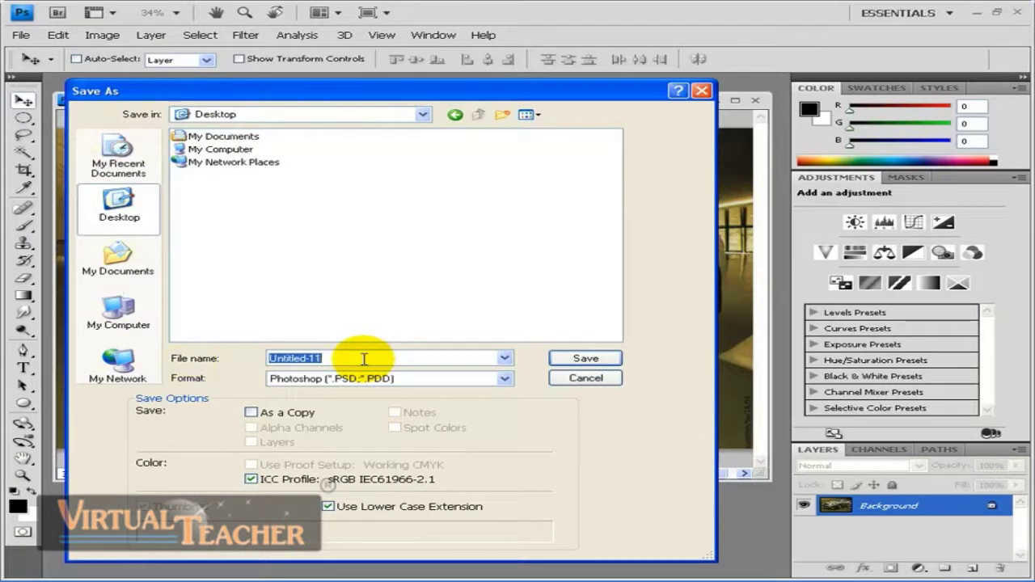
text(CAR)
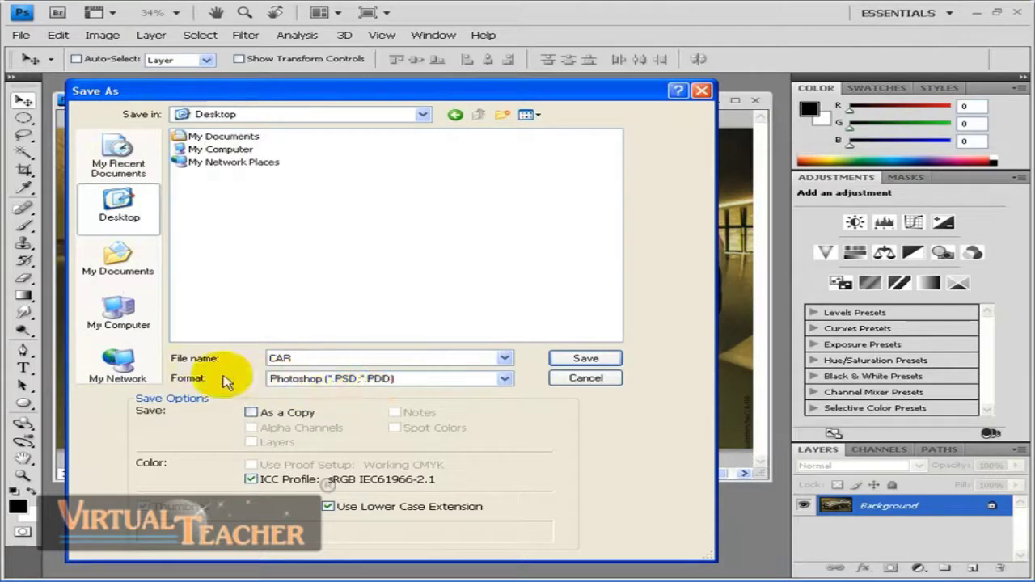
click(508, 380)
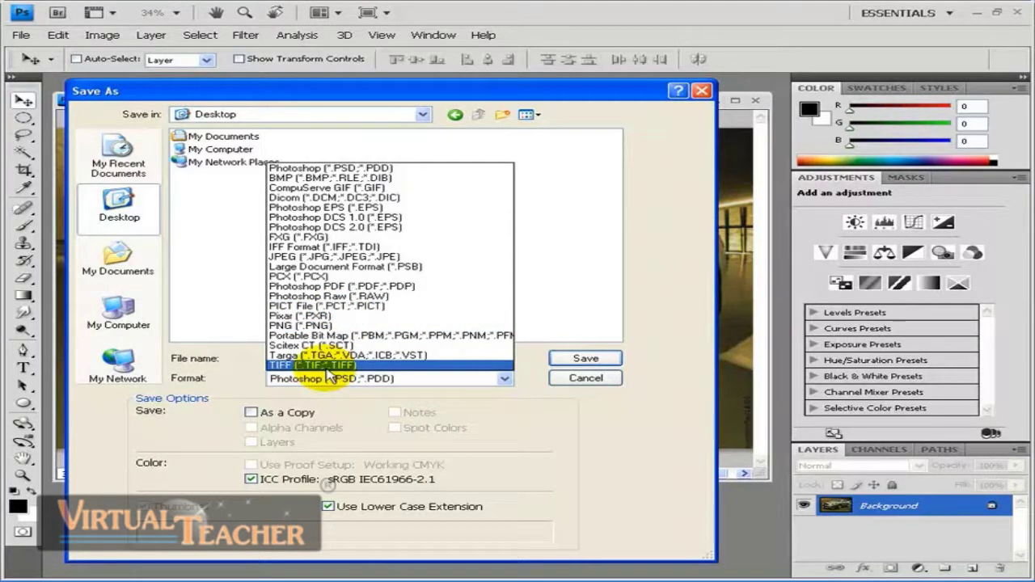
- Save as CAR.tif in TIFF format, confirming TIFF Options with no image compression
click(370, 366)
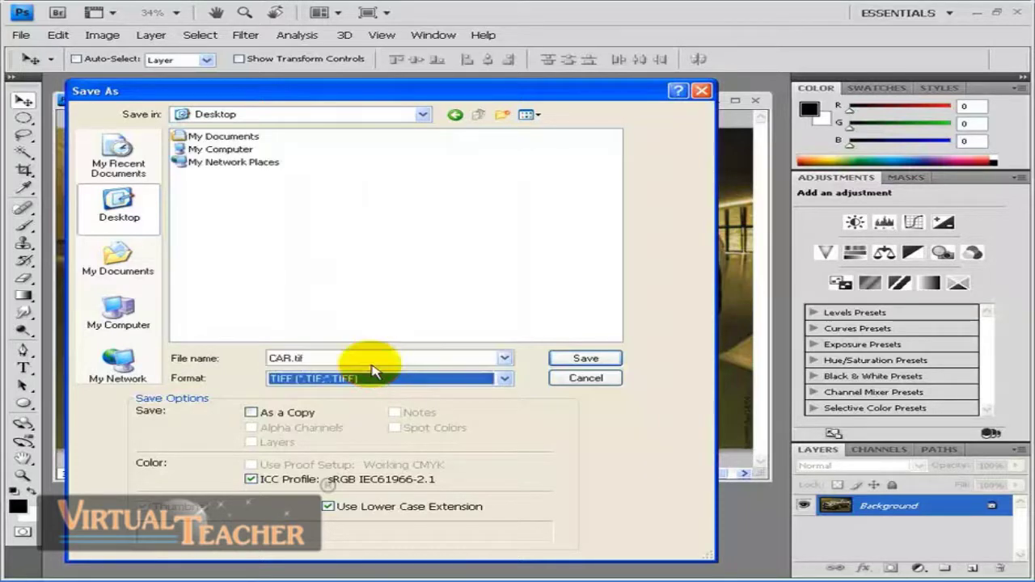
click(580, 366)
drag(446, 65, 274, 128)
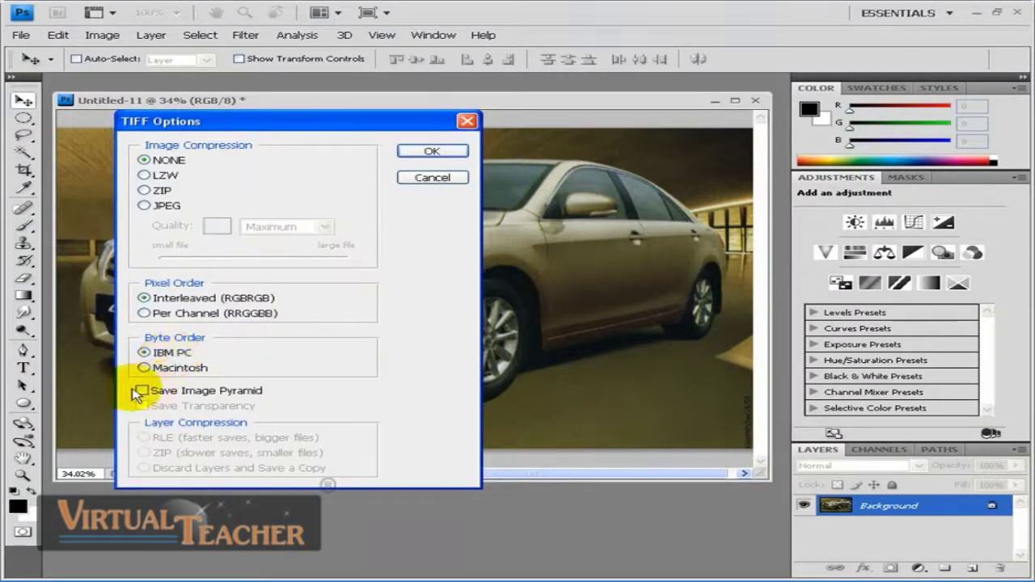
click(431, 153)
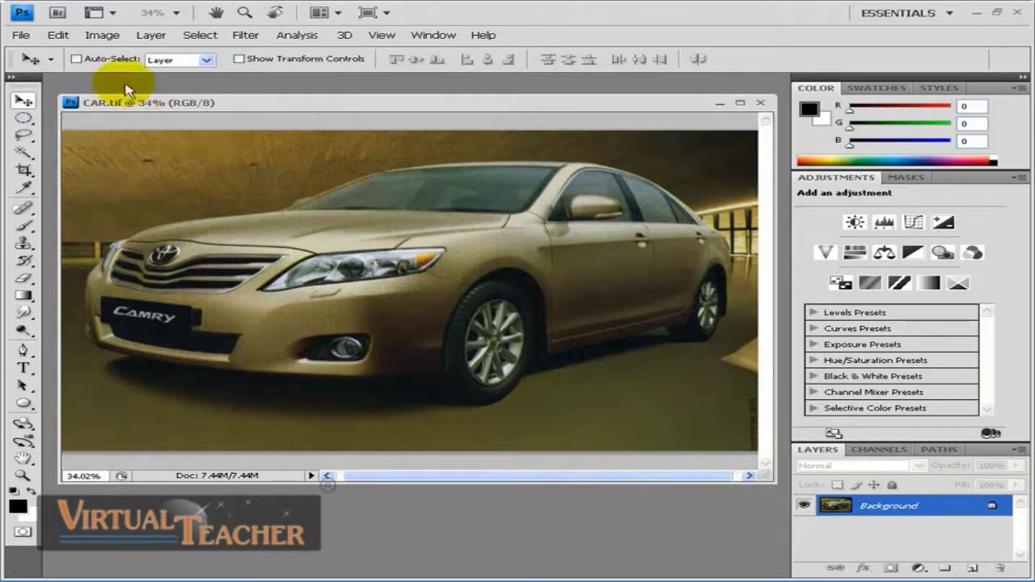
- Reopen the File menu to save CAR.tif in another format
click(22, 36)
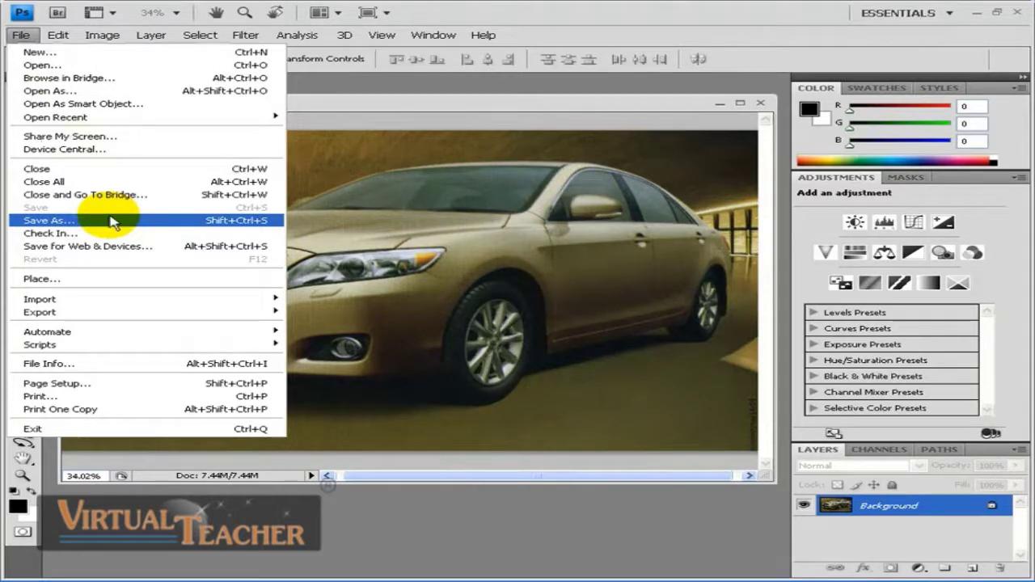
- In Save As, choose My Documents, keep the name CAR, and set the format to JPEG
click(71, 223)
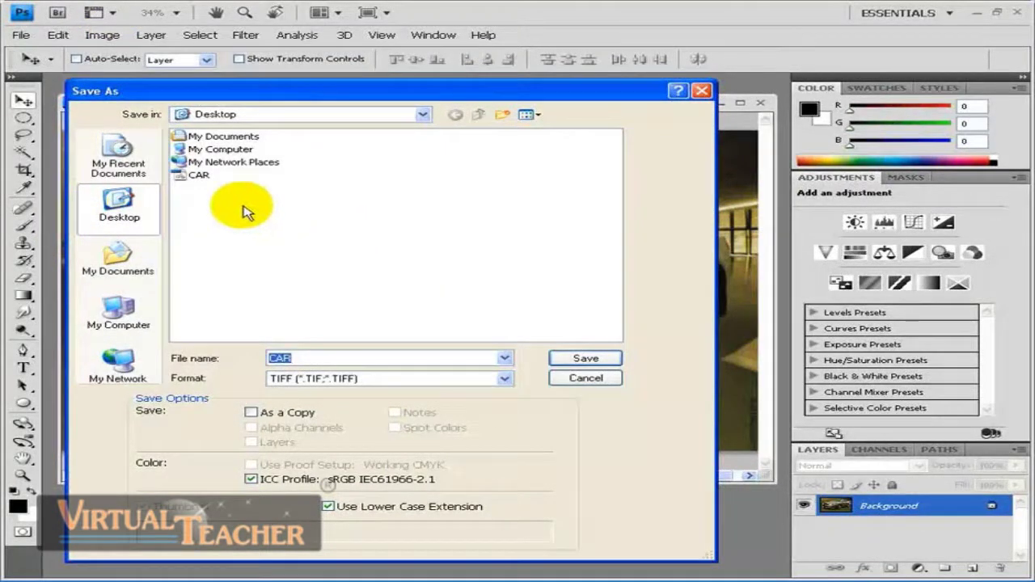
drag(323, 99, 314, 94)
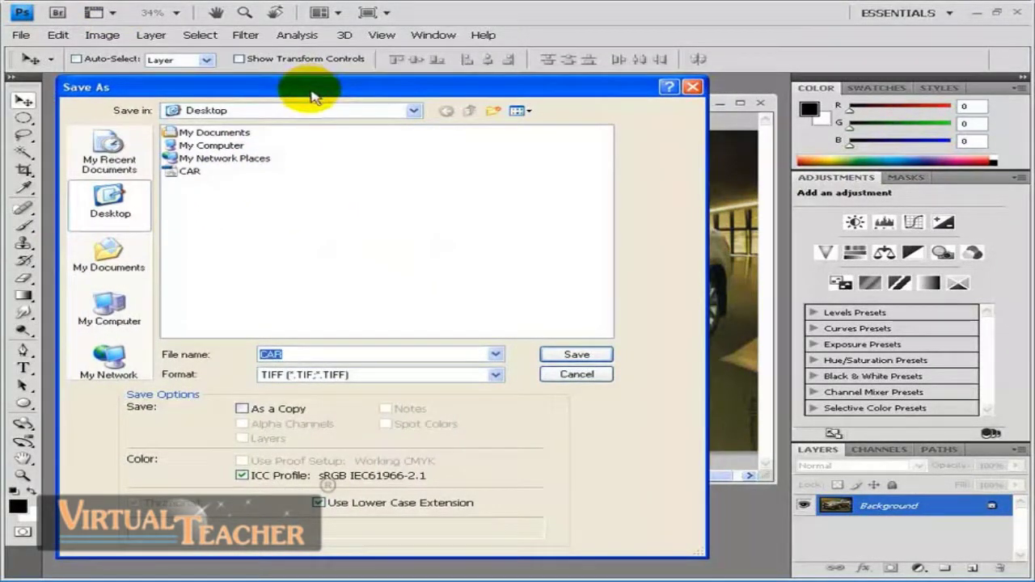
drag(143, 89, 133, 91)
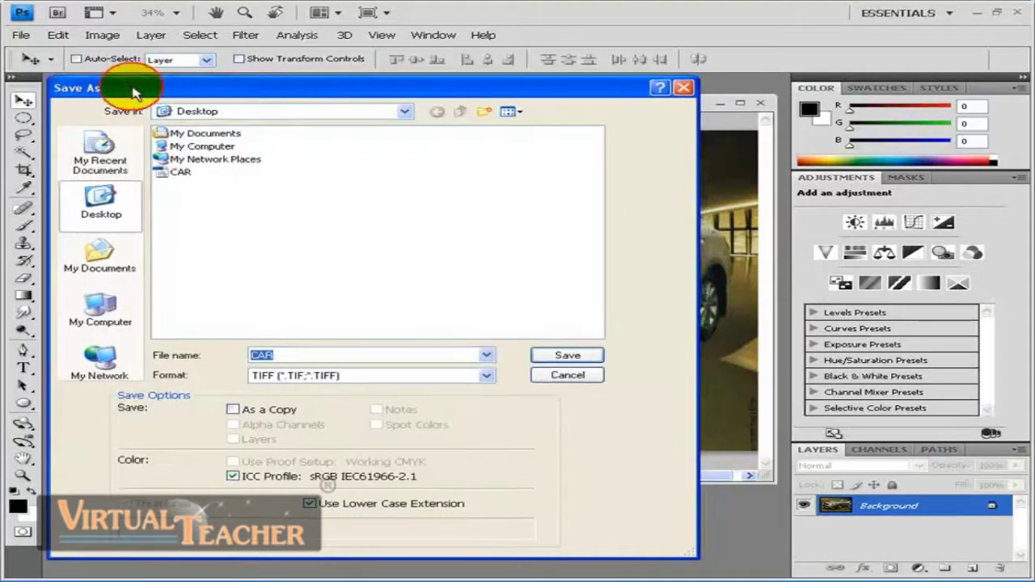
click(118, 259)
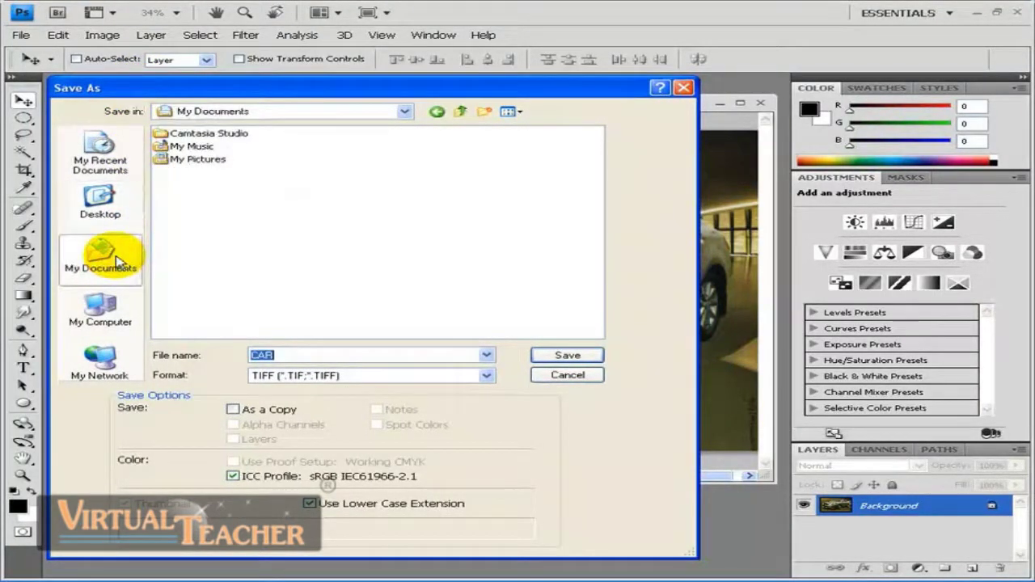
click(346, 354)
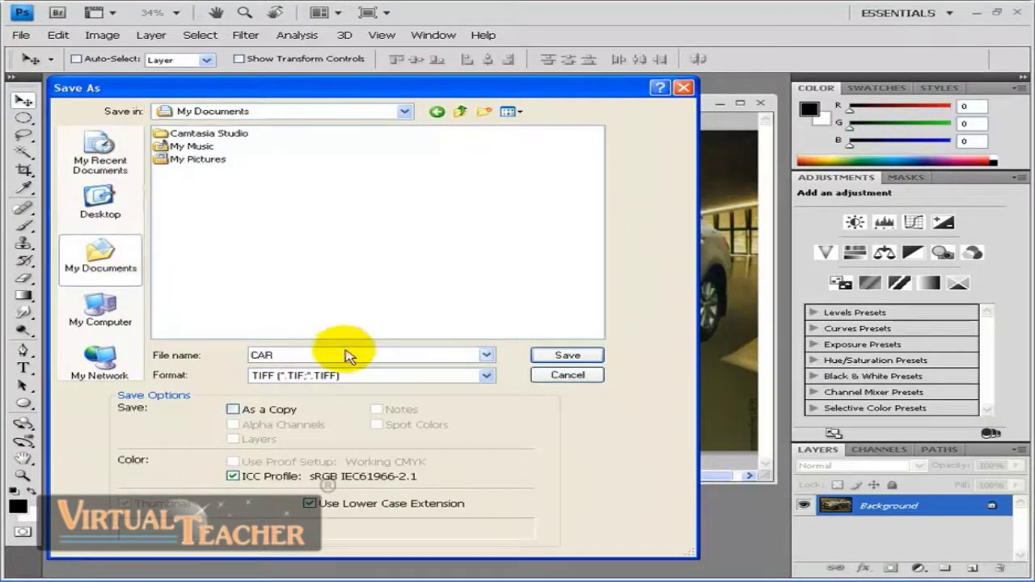
drag(335, 355, 219, 354)
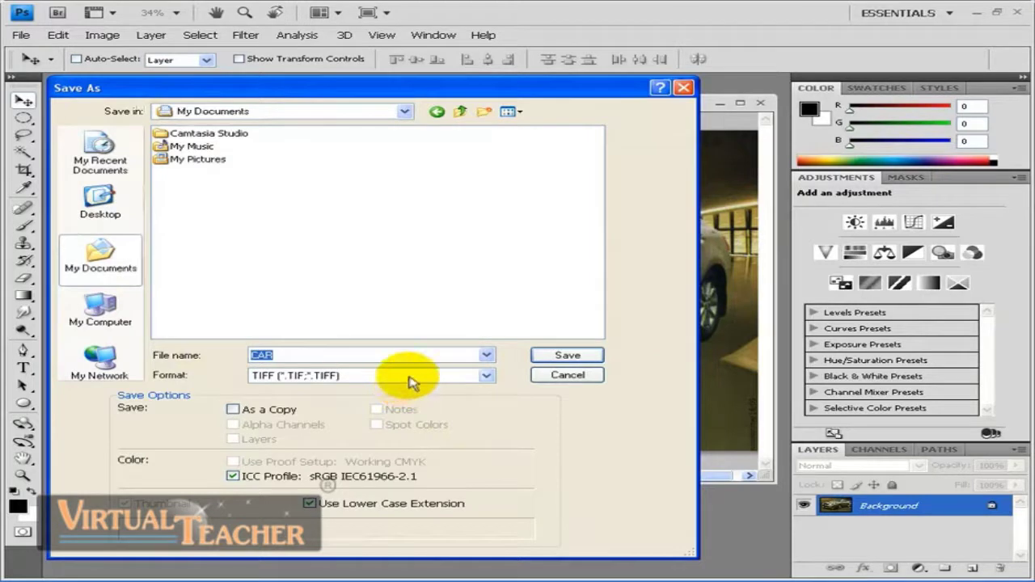
click(484, 377)
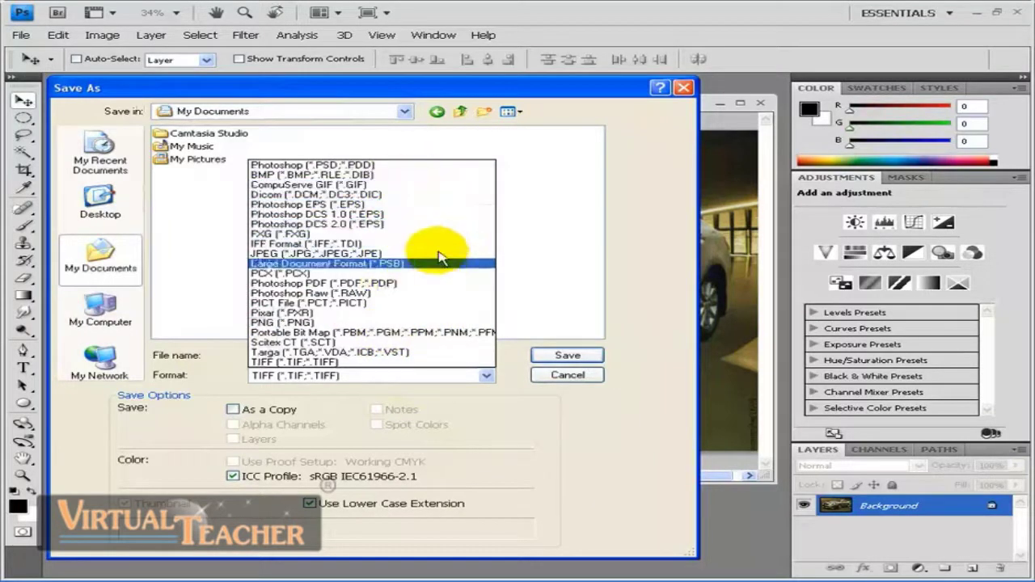
click(377, 255)
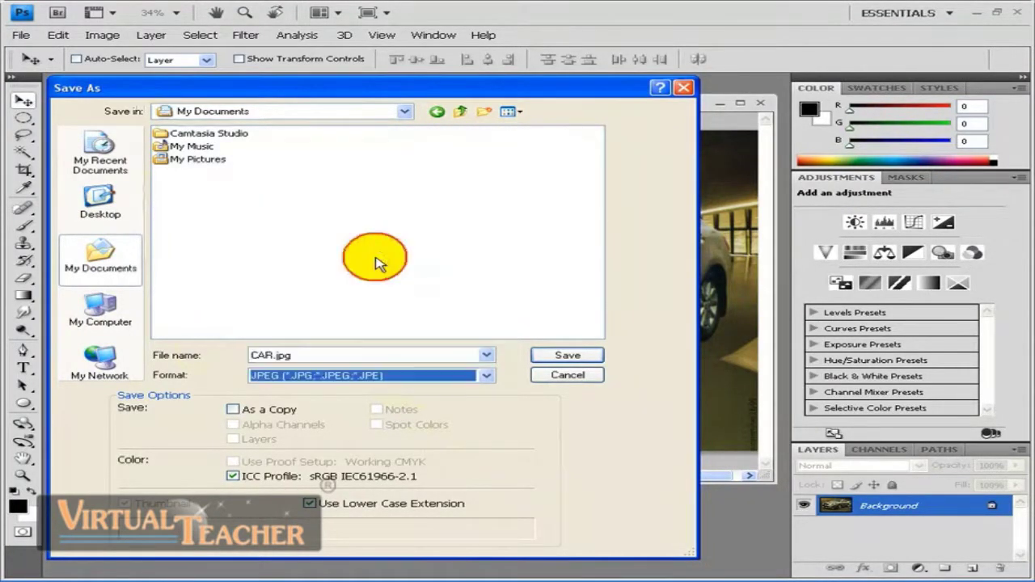
- Save CAR.jpg with JPEG Quality left at 12 Maximum
click(568, 356)
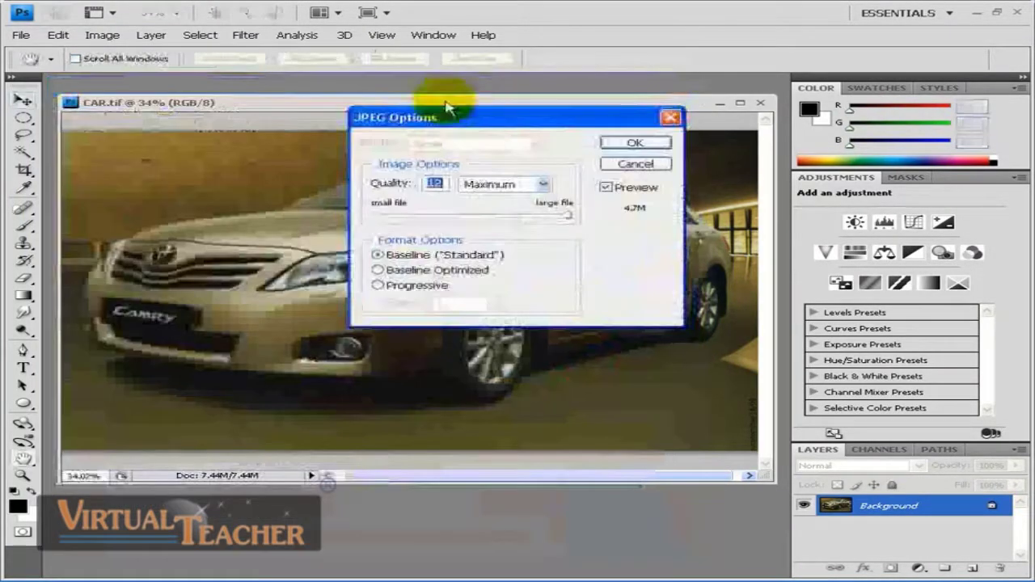
drag(362, 209, 324, 175)
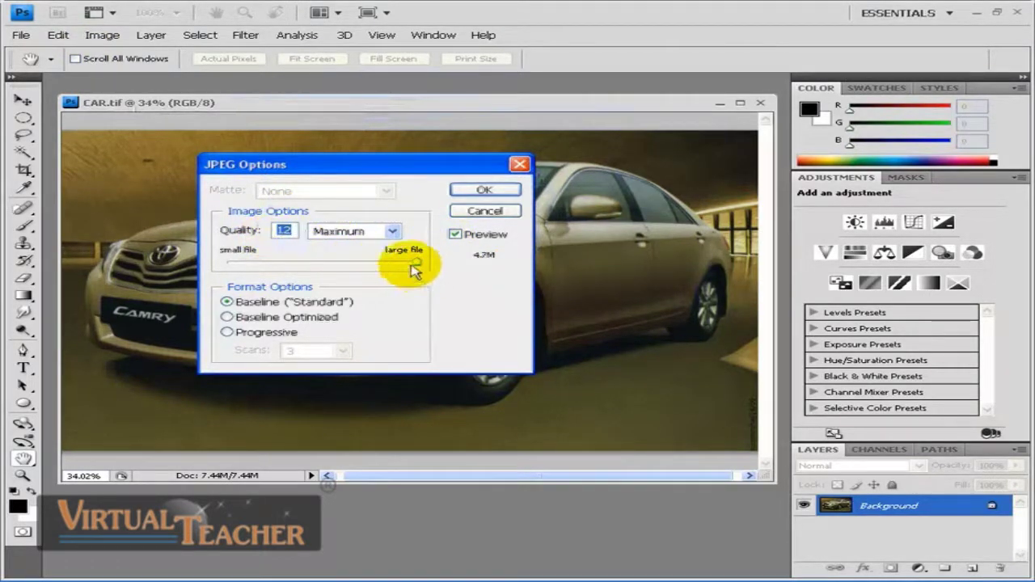
mouse_move(416, 262)
mouse_down()
mouse_move(307, 267)
mouse_move(429, 268)
mouse_up()
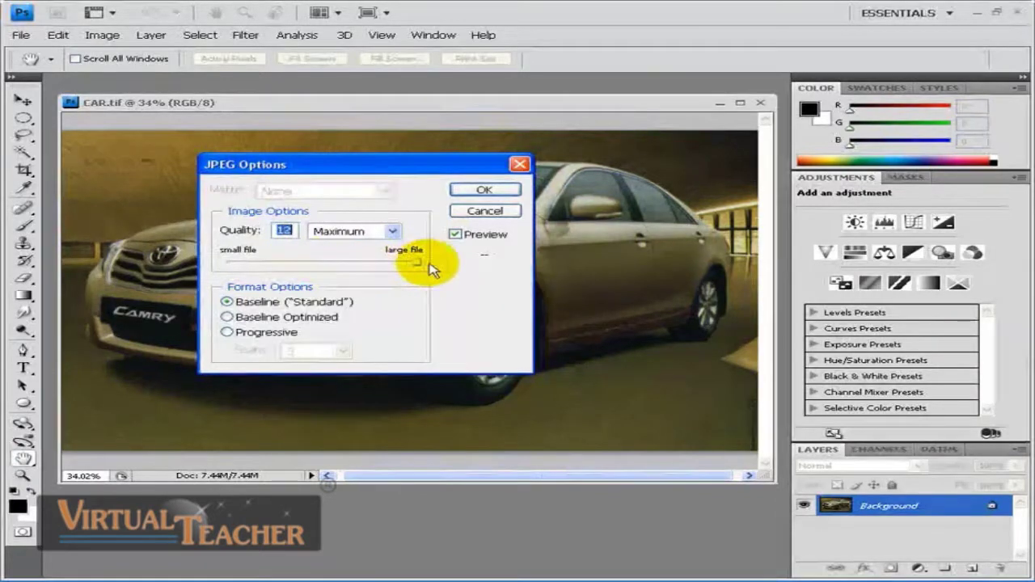
drag(230, 262, 439, 264)
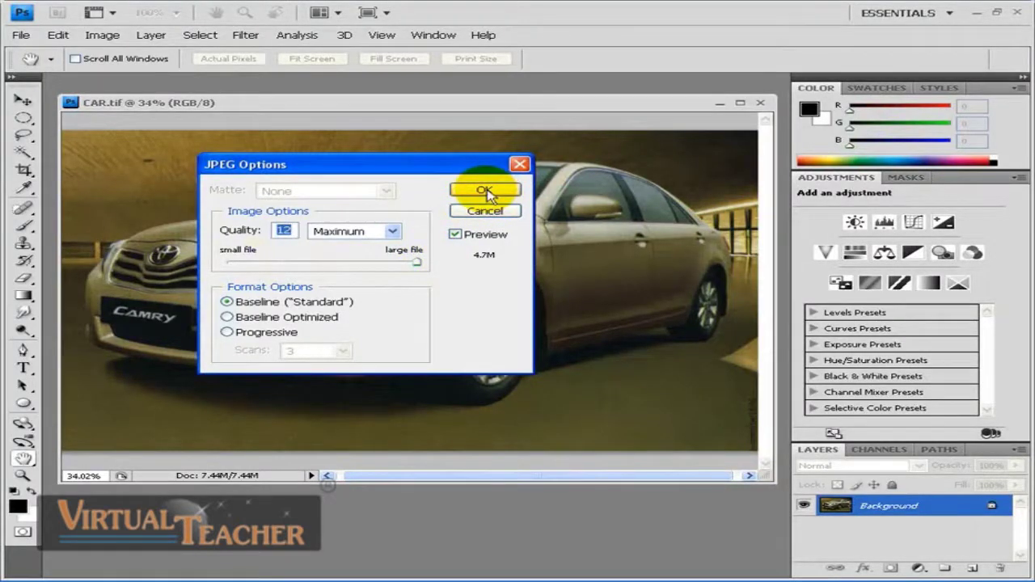
click(485, 190)
drag(305, 109, 303, 99)
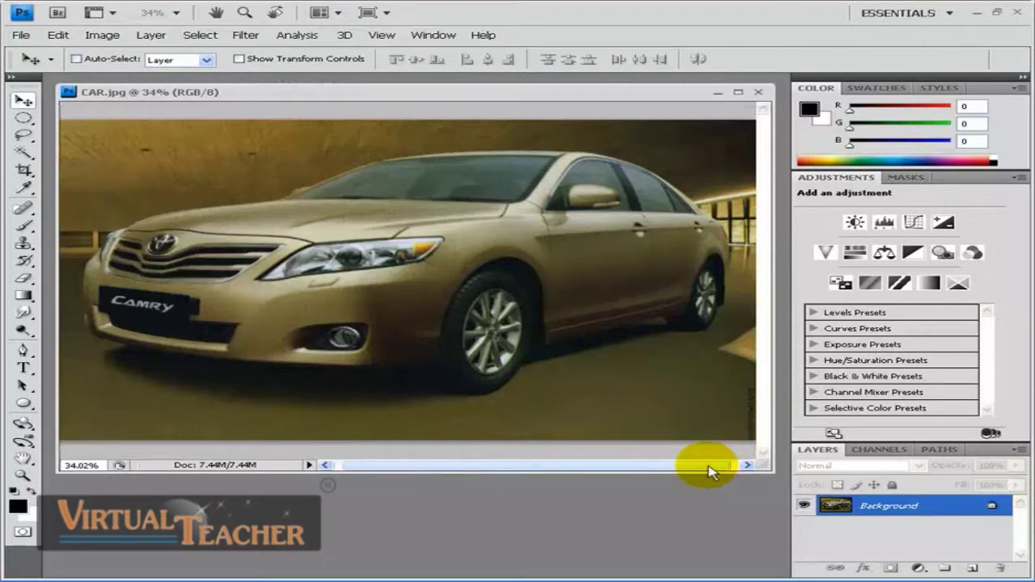
- Close the CAR.jpg document with Ctrl+W
key(ctrl+w)
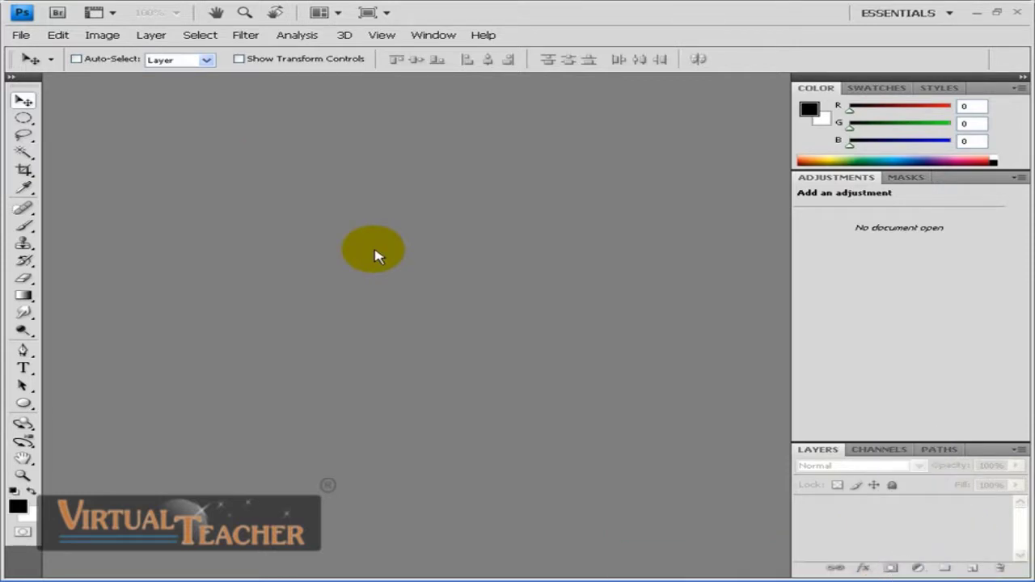
- Launch Adobe Device Central CS4 from the Windows Start menu
click(19, 35)
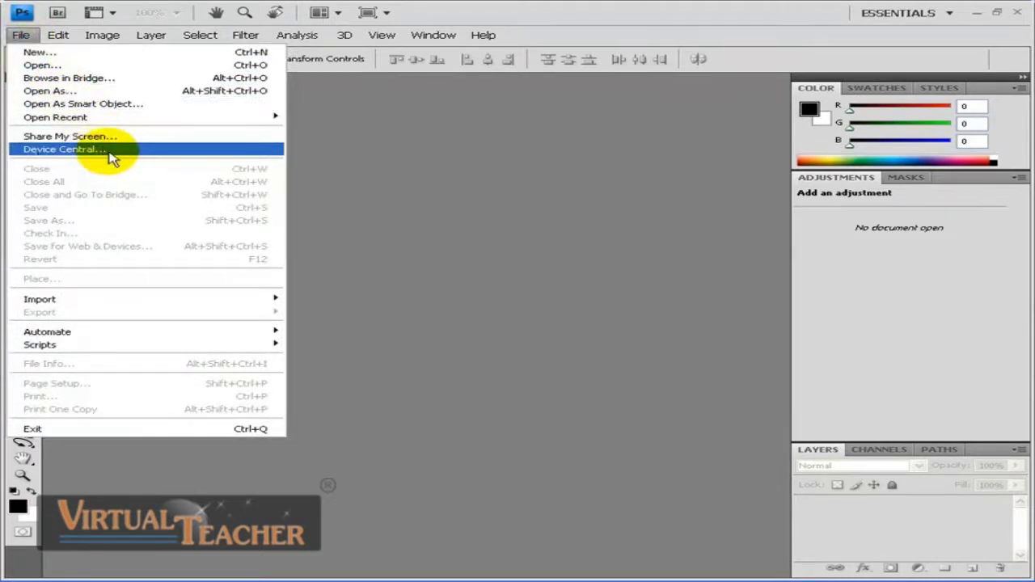
click(402, 175)
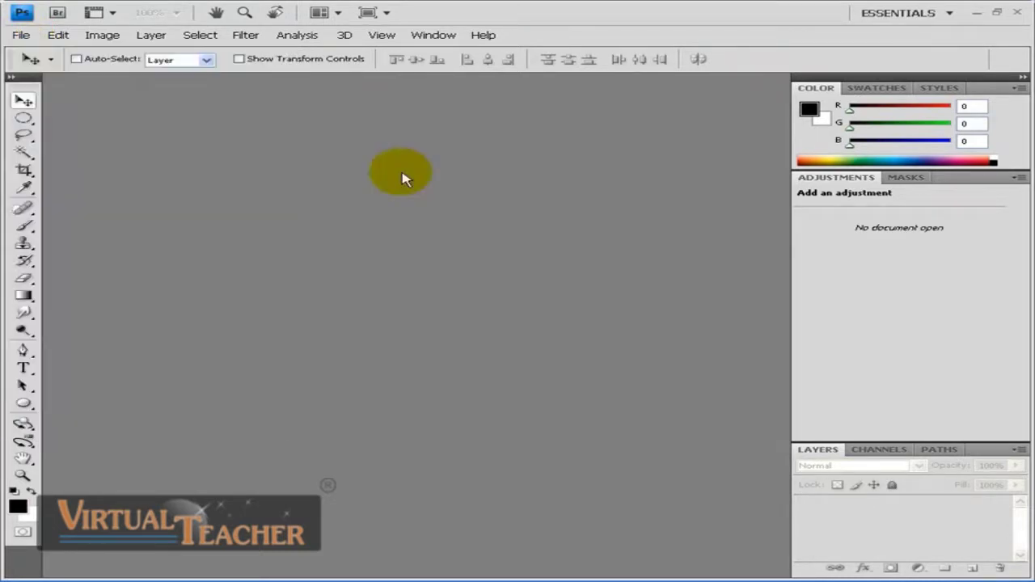
click(49, 571)
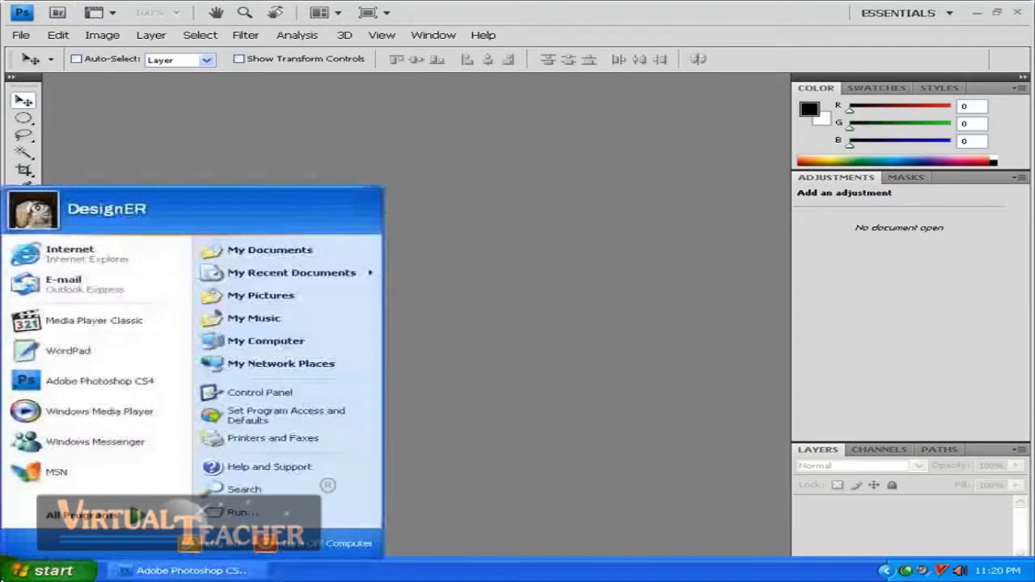
mouse_move(71, 524)
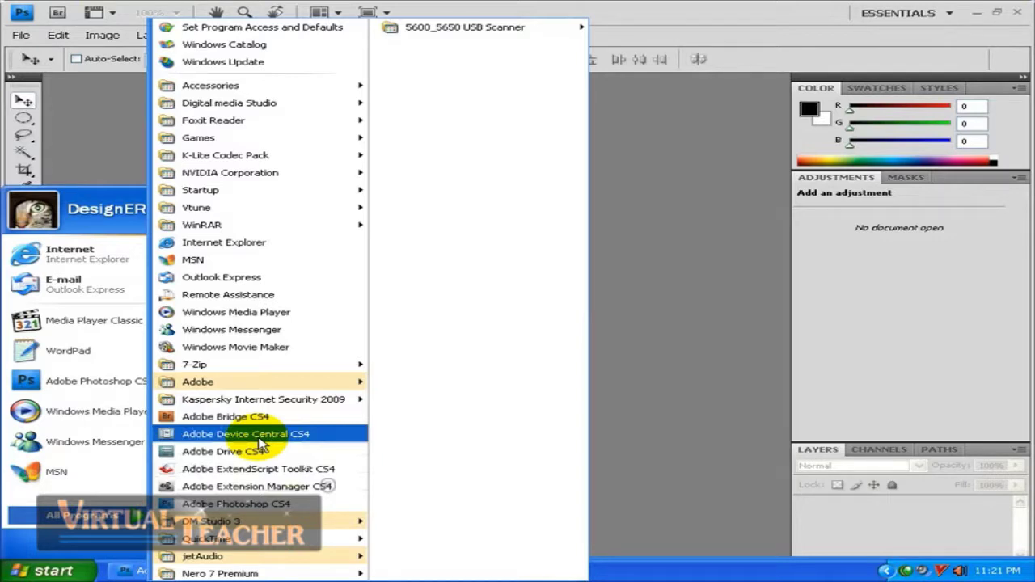
click(635, 423)
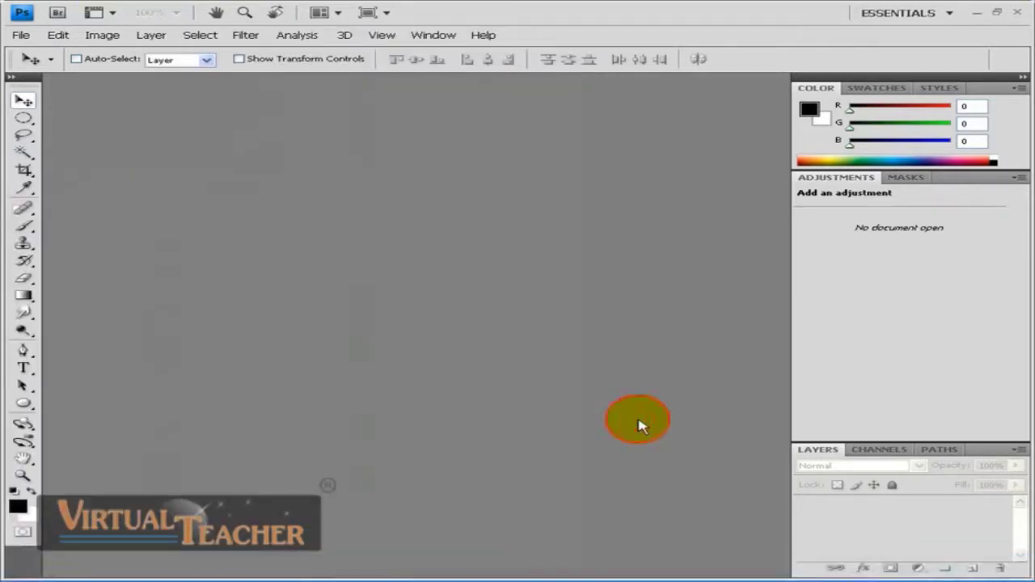
click(22, 35)
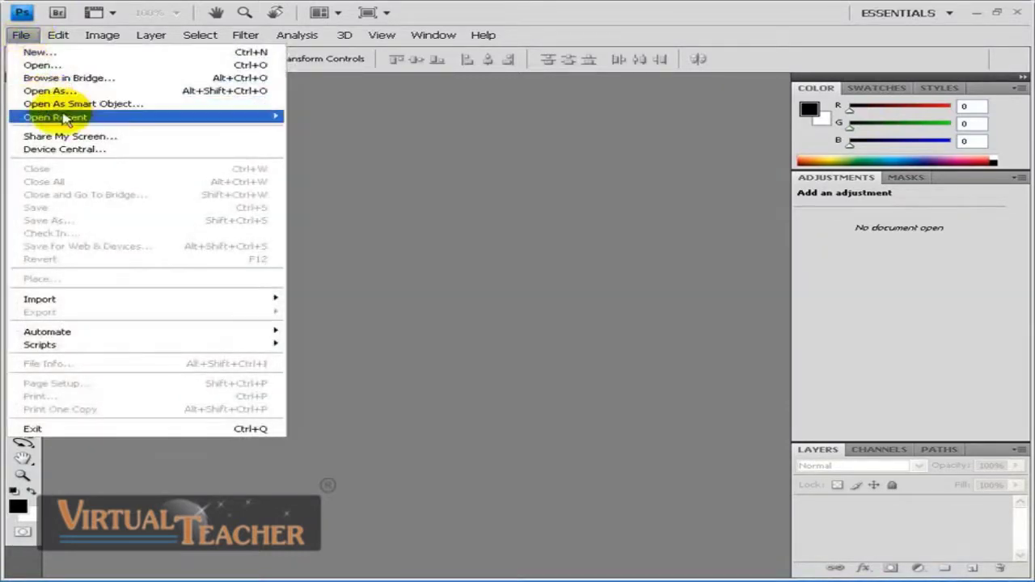
- Start Device Central from the File menu and dismiss the Online Device Library connection error
click(94, 150)
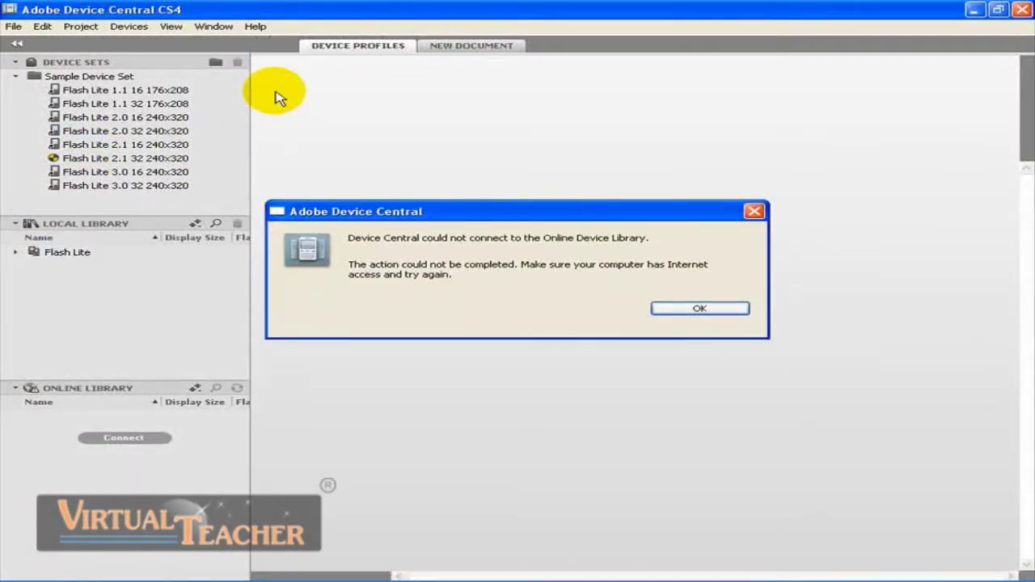
drag(419, 215, 485, 217)
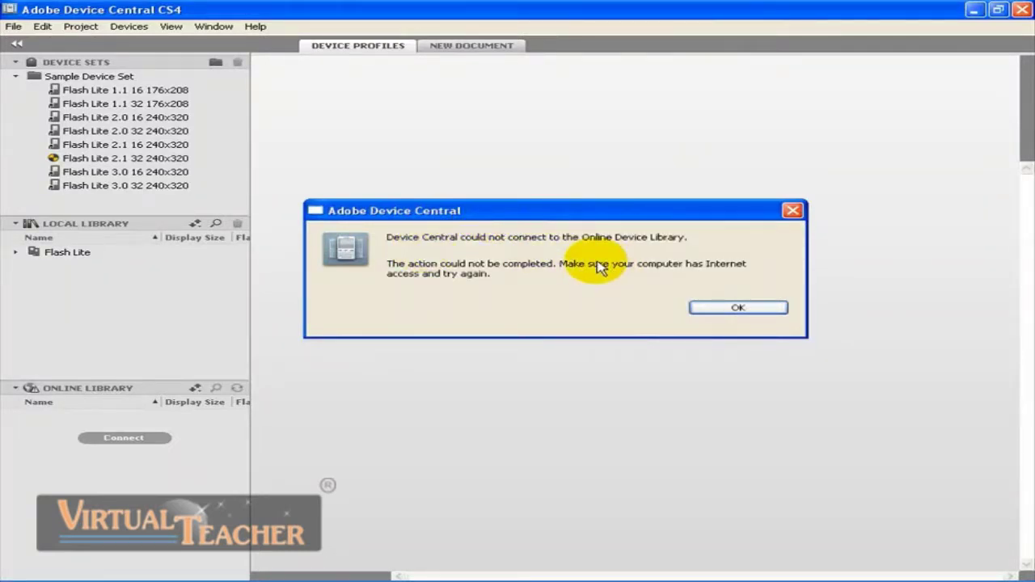
drag(626, 217, 623, 208)
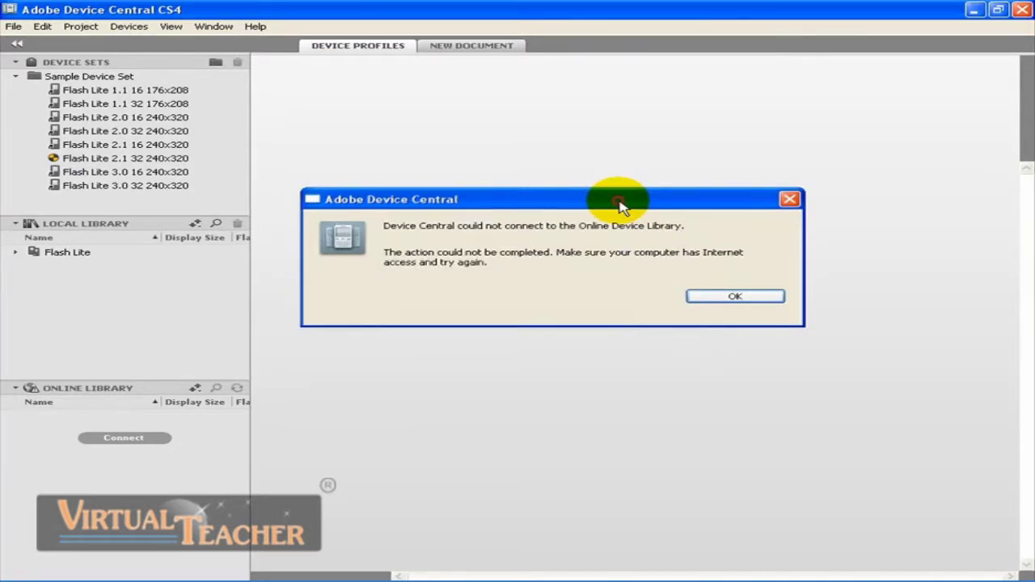
drag(621, 207, 622, 216)
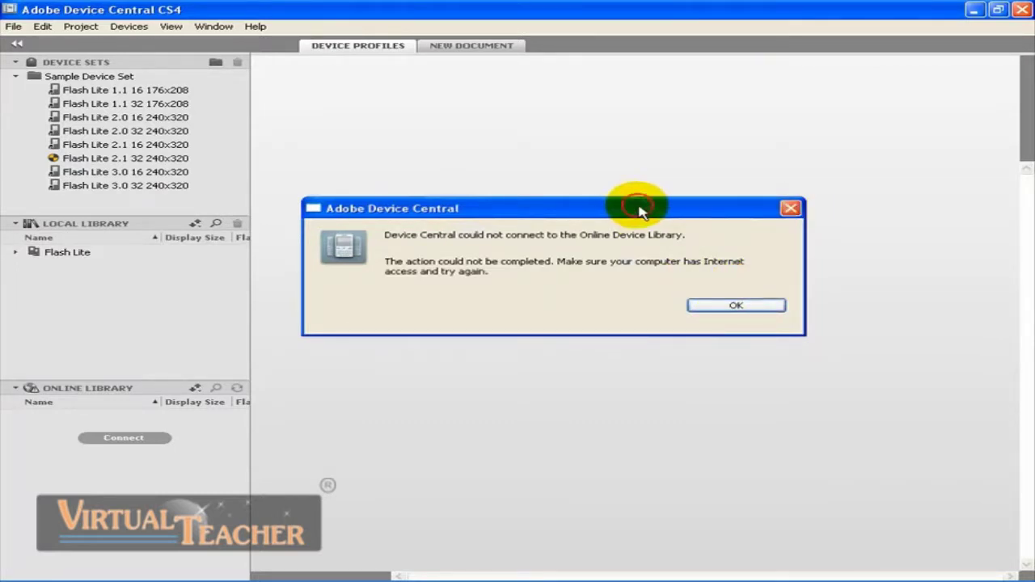
click(792, 208)
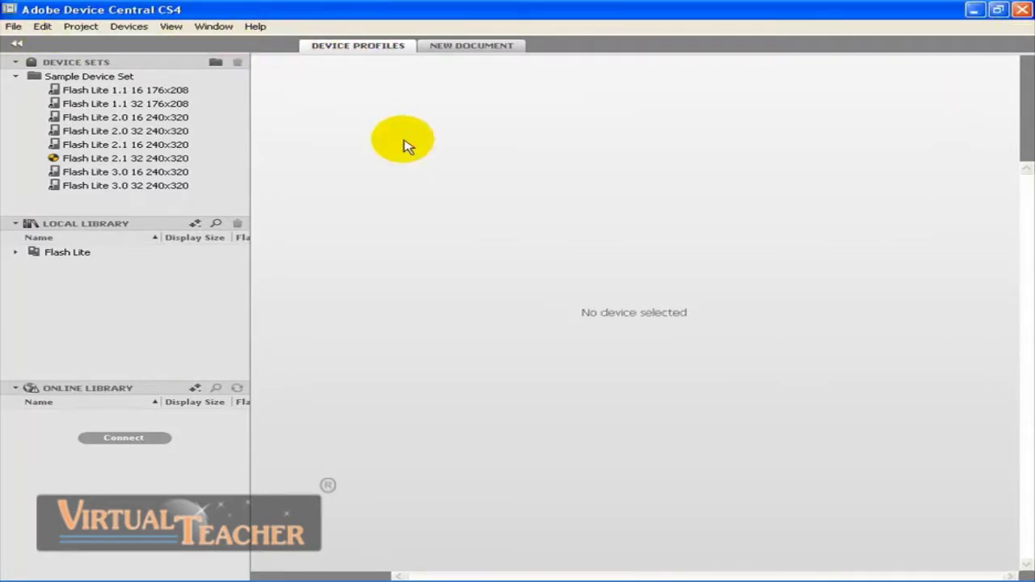
- Compare the Flash Lite 1.1 through 3.0 sample device profiles
click(118, 92)
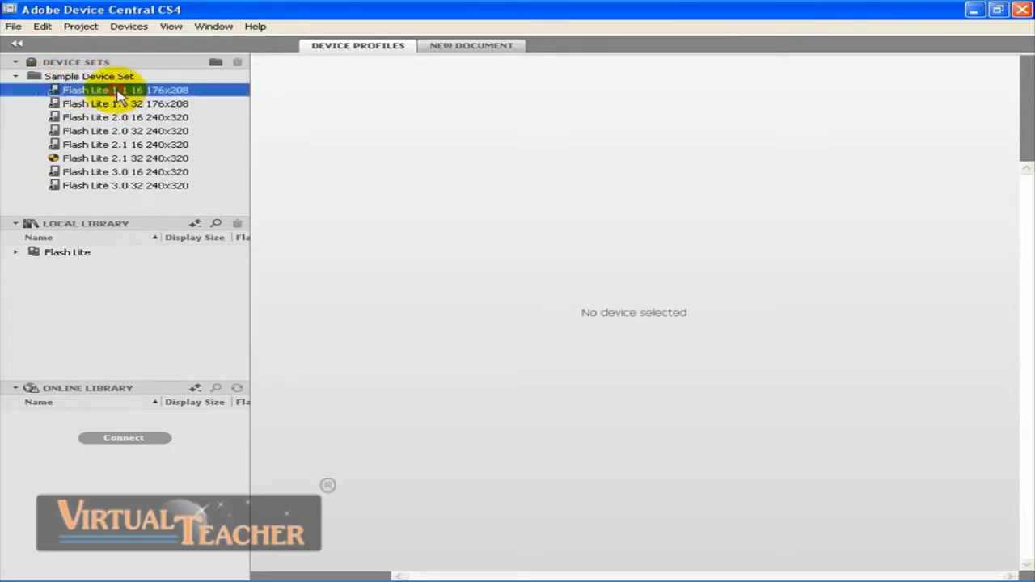
click(118, 105)
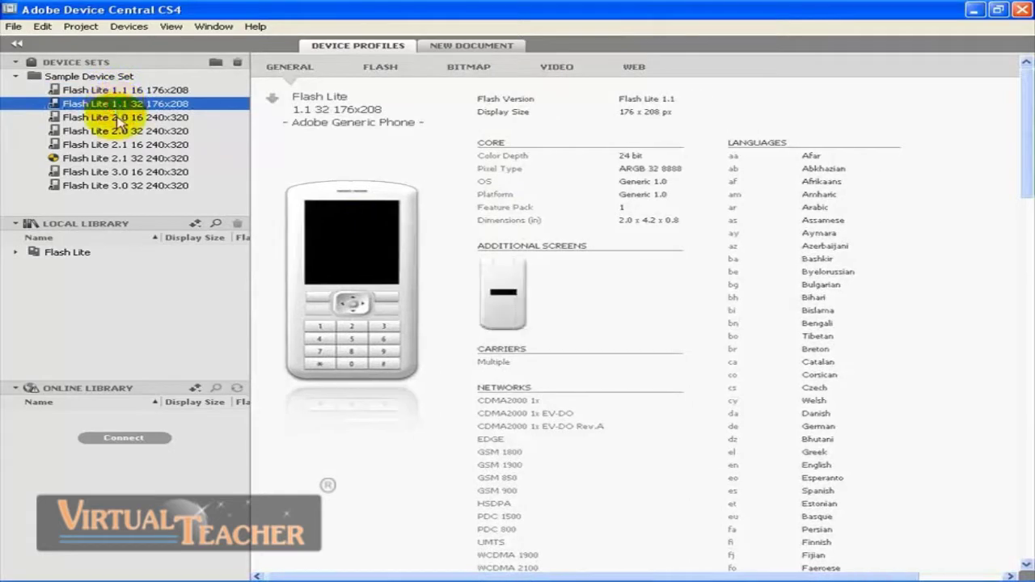
click(119, 118)
click(121, 131)
click(128, 103)
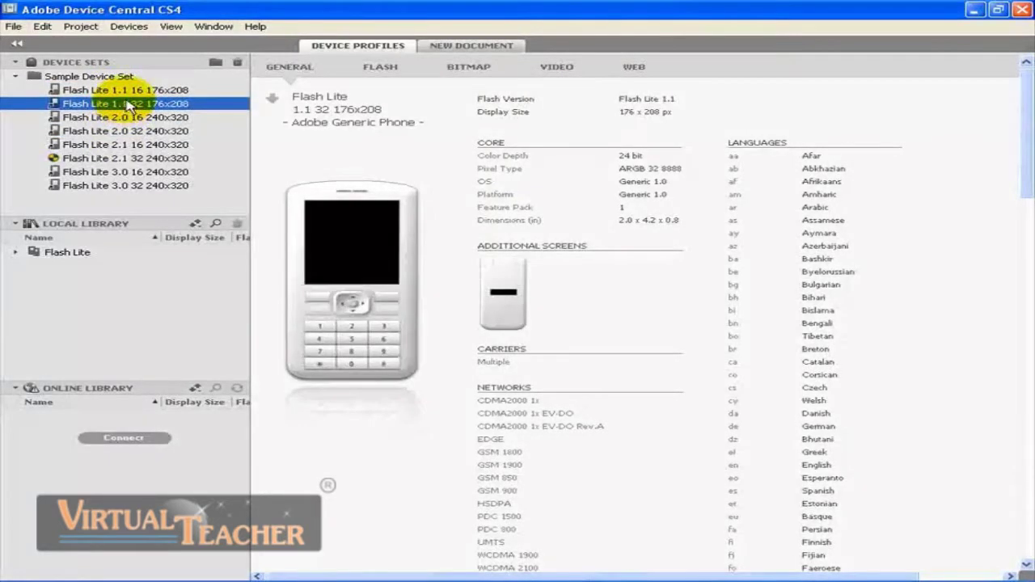
click(125, 130)
click(129, 144)
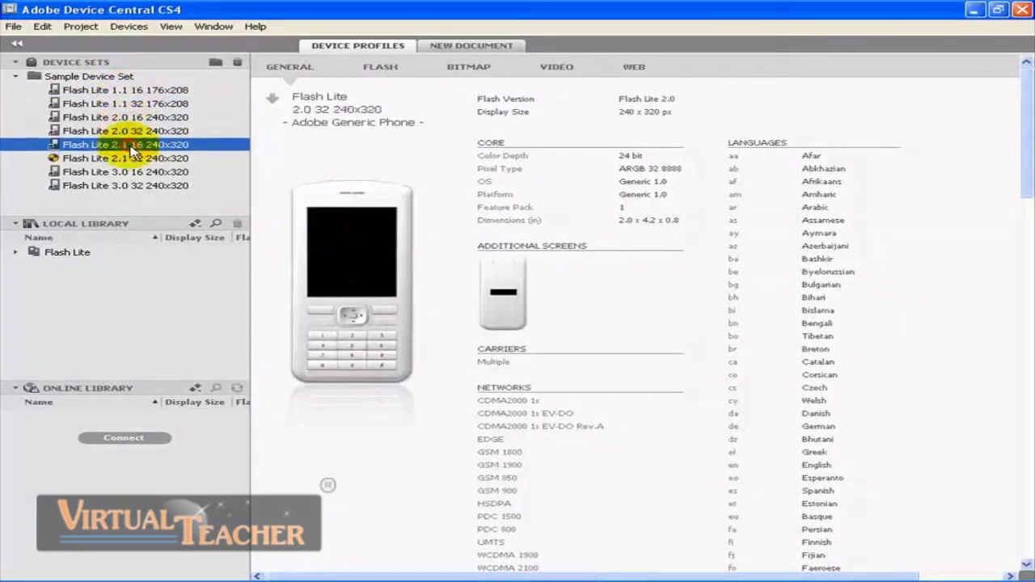
click(136, 160)
click(138, 185)
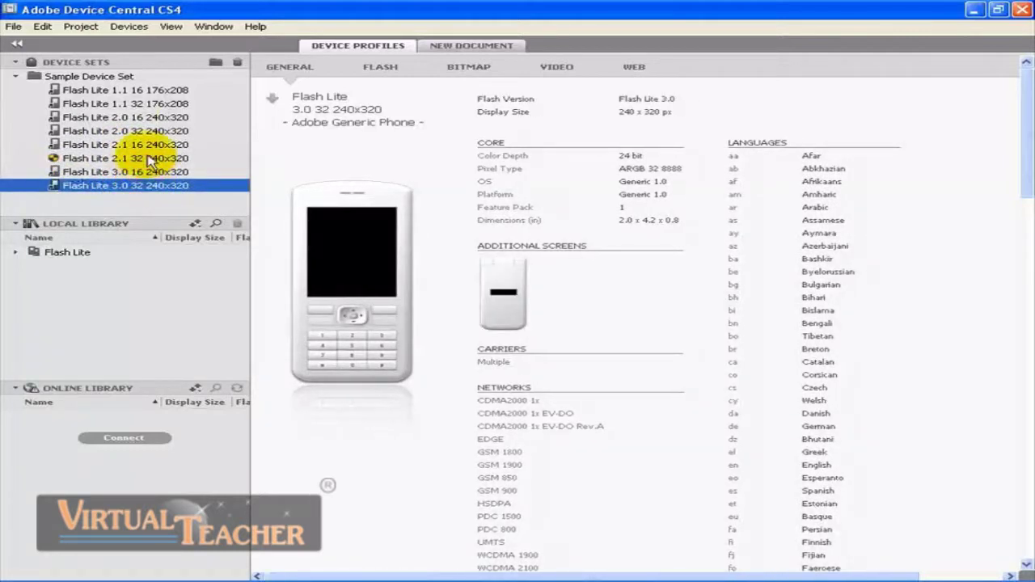
click(142, 158)
click(144, 131)
click(137, 118)
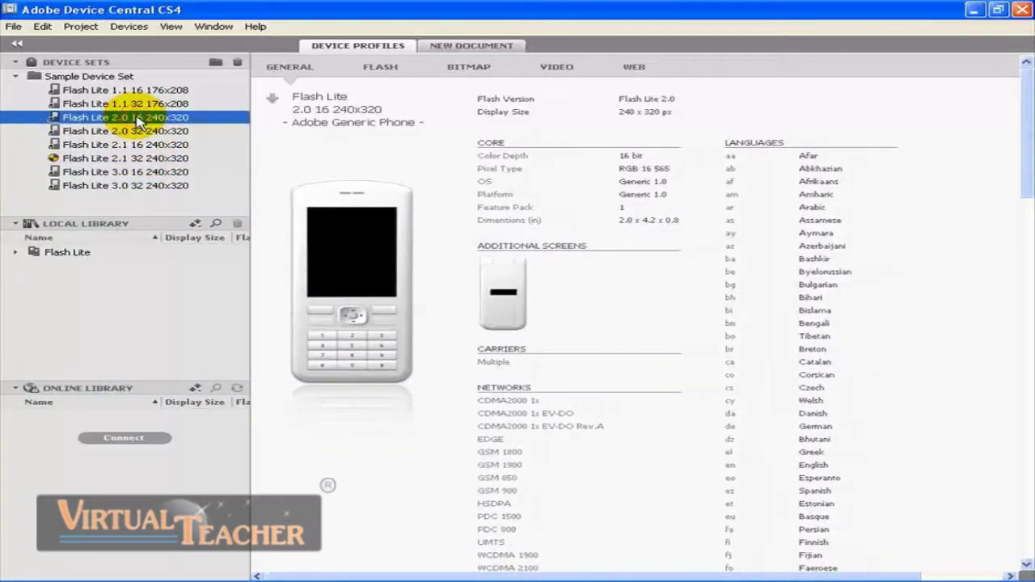
click(132, 185)
- Select Flash Lite 2.0 16 240x320 and start a new 240x320 document for it
click(130, 90)
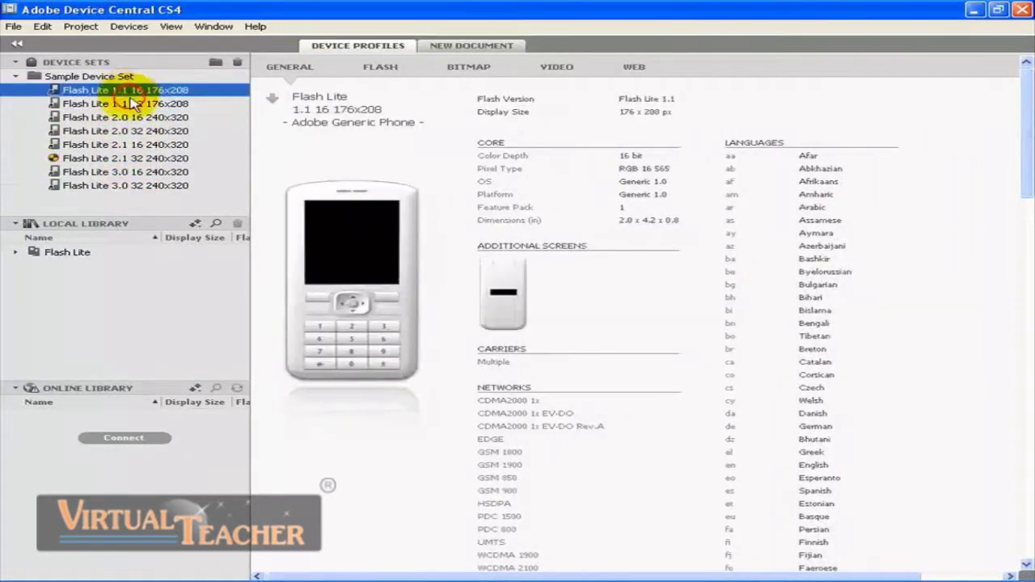
click(134, 105)
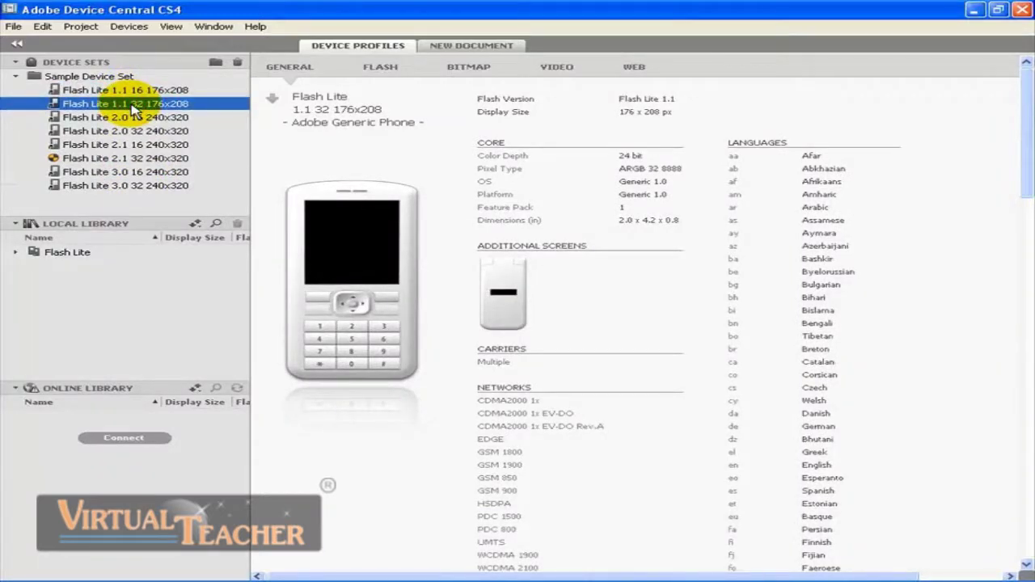
click(134, 118)
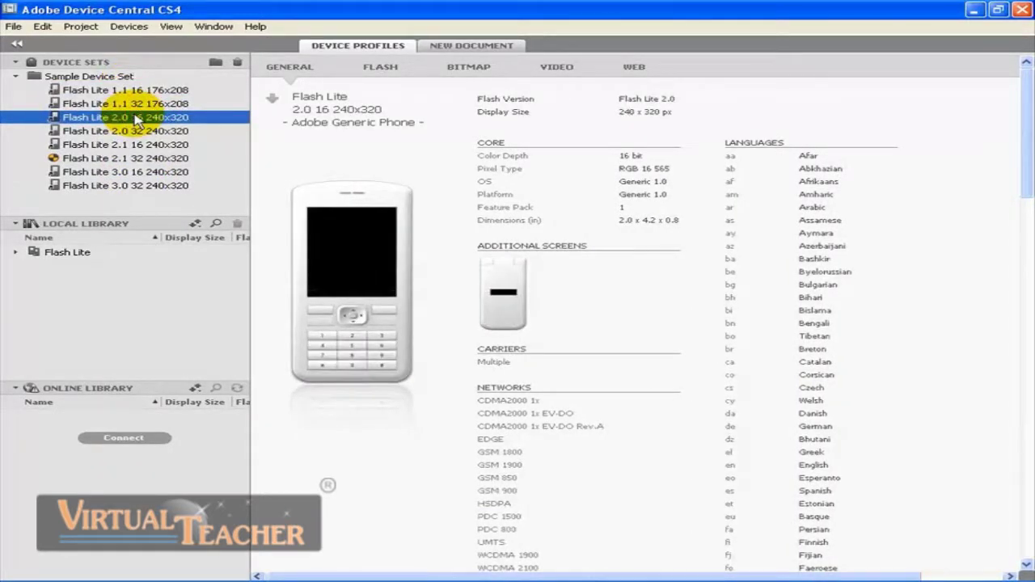
click(137, 144)
click(138, 159)
click(139, 171)
click(147, 119)
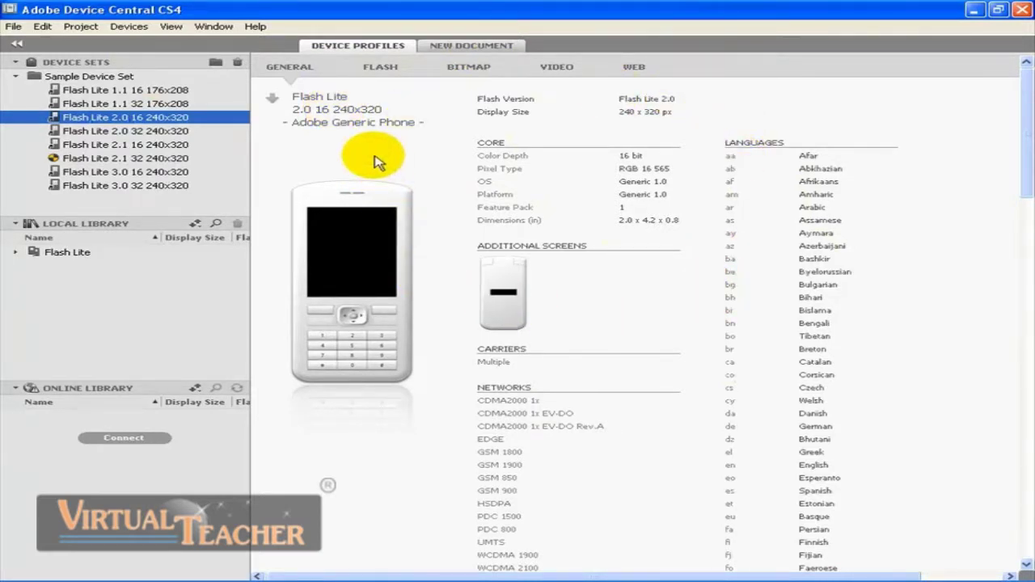
click(474, 48)
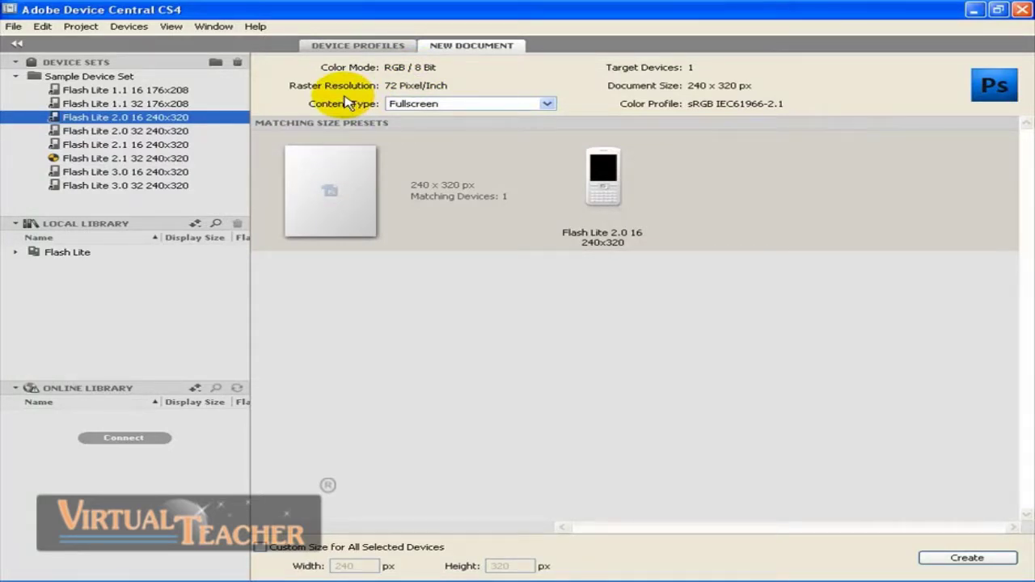
- Choose Wallpaper as the content type, enable Custom Size for All Selected Devices at 240 x 240 px, and create it
click(546, 104)
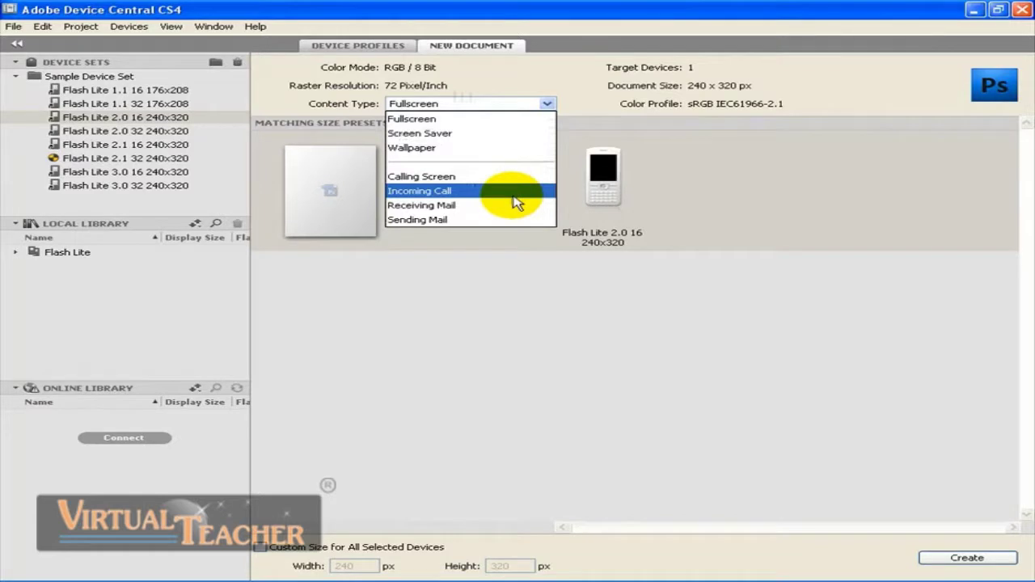
click(487, 154)
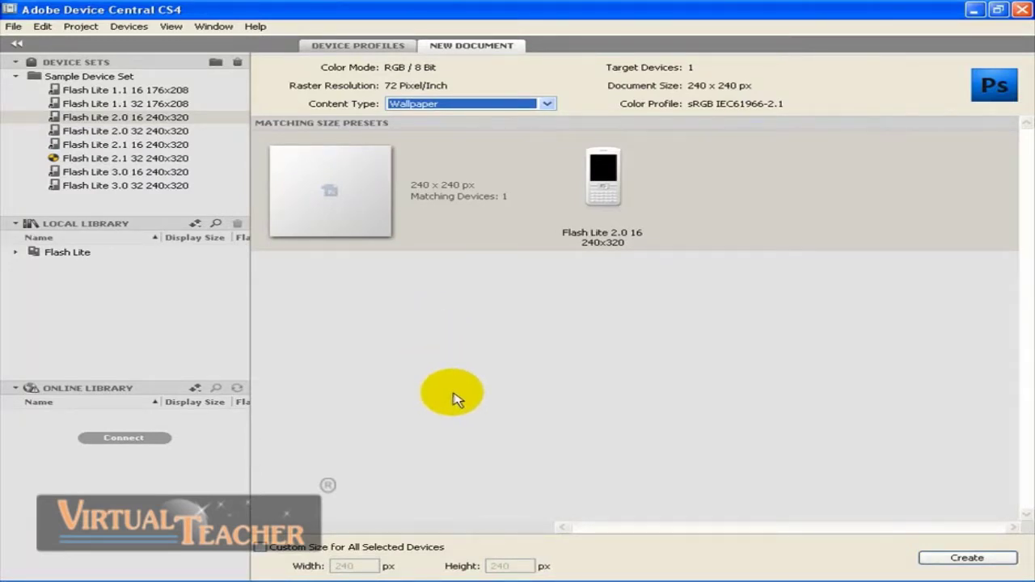
click(260, 549)
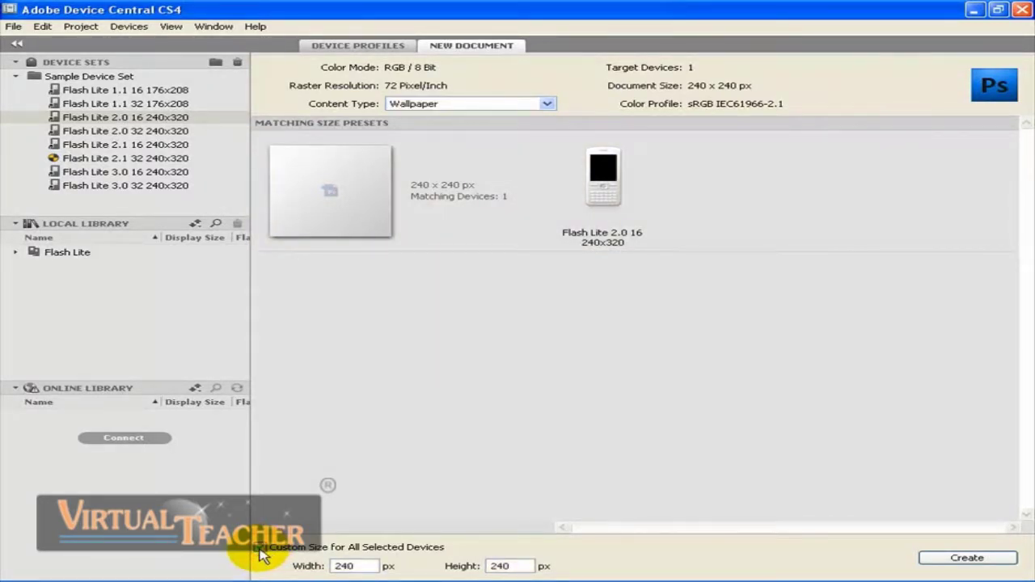
click(344, 566)
click(521, 566)
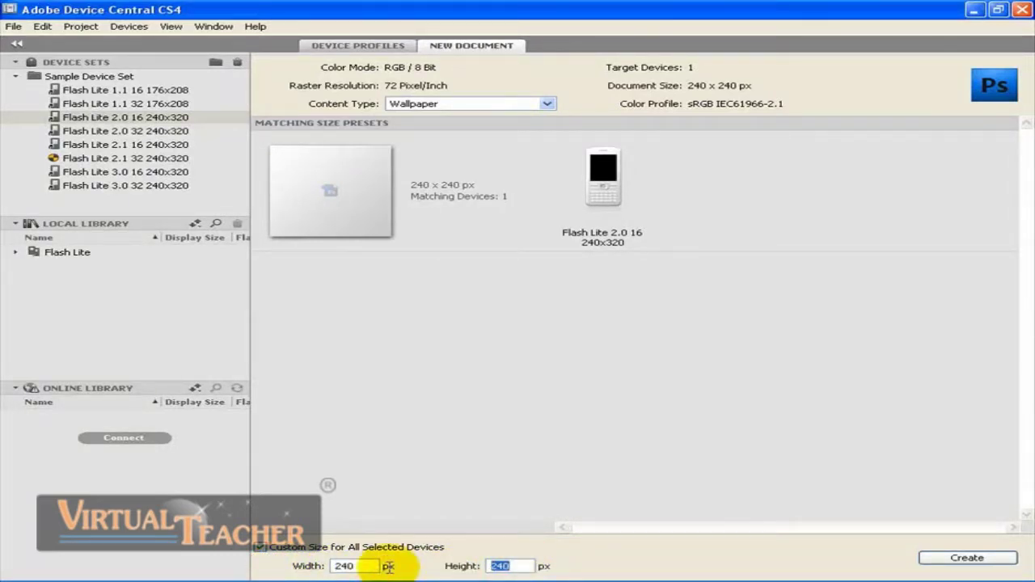
click(348, 566)
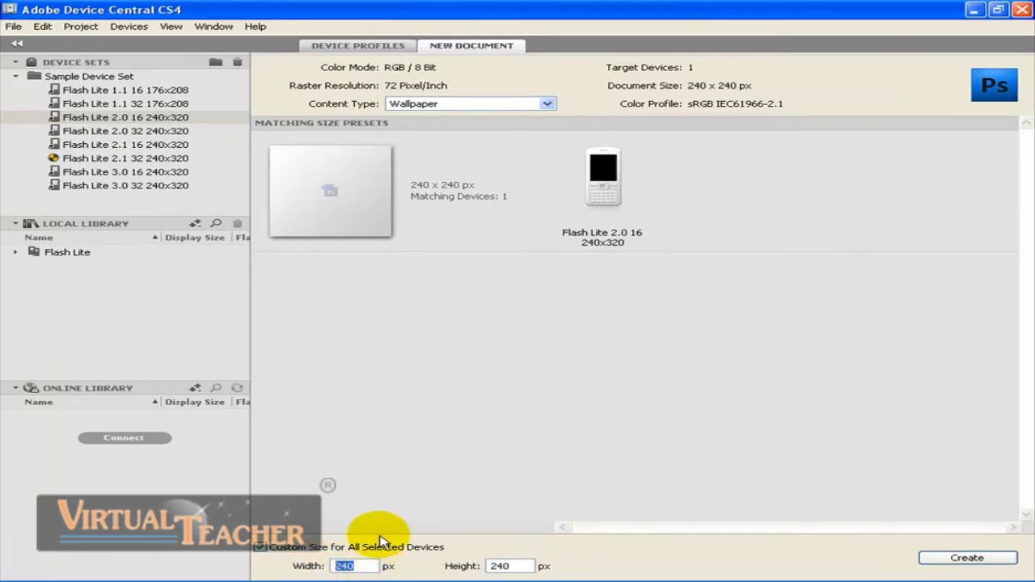
click(511, 566)
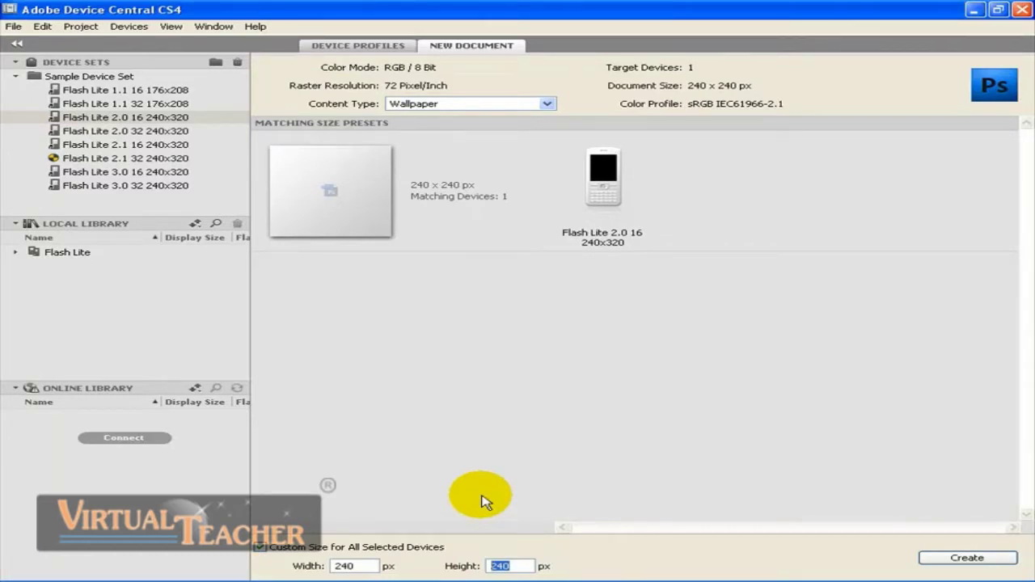
click(951, 553)
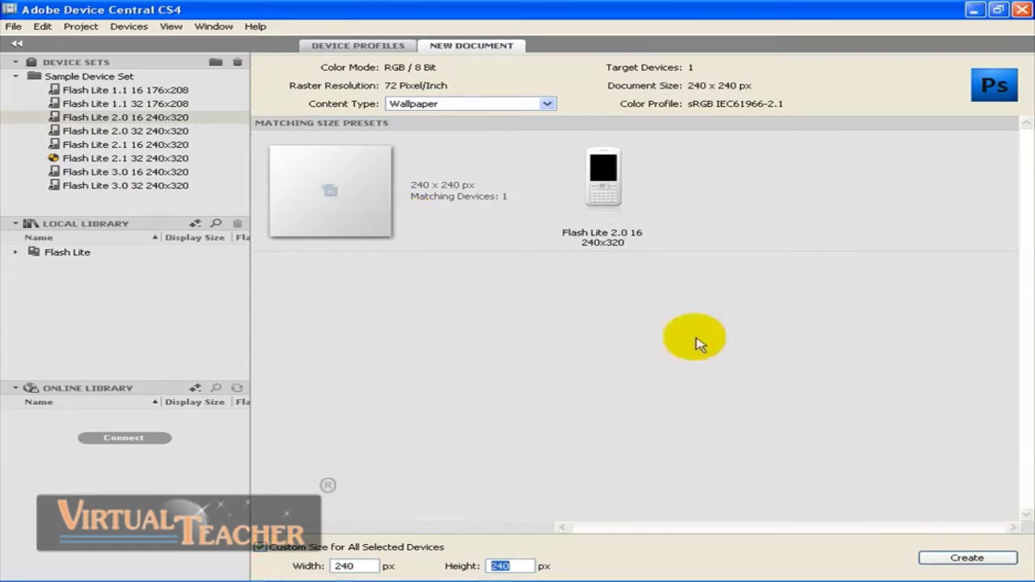
- Create the blank 240 x 240 px Untitled-1 wallpaper document in Photoshop
click(971, 558)
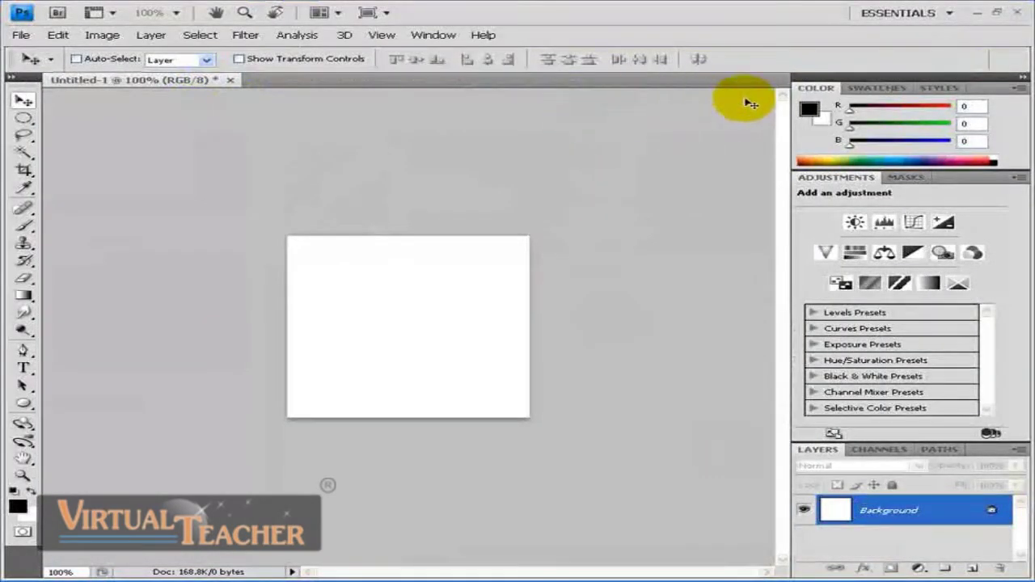